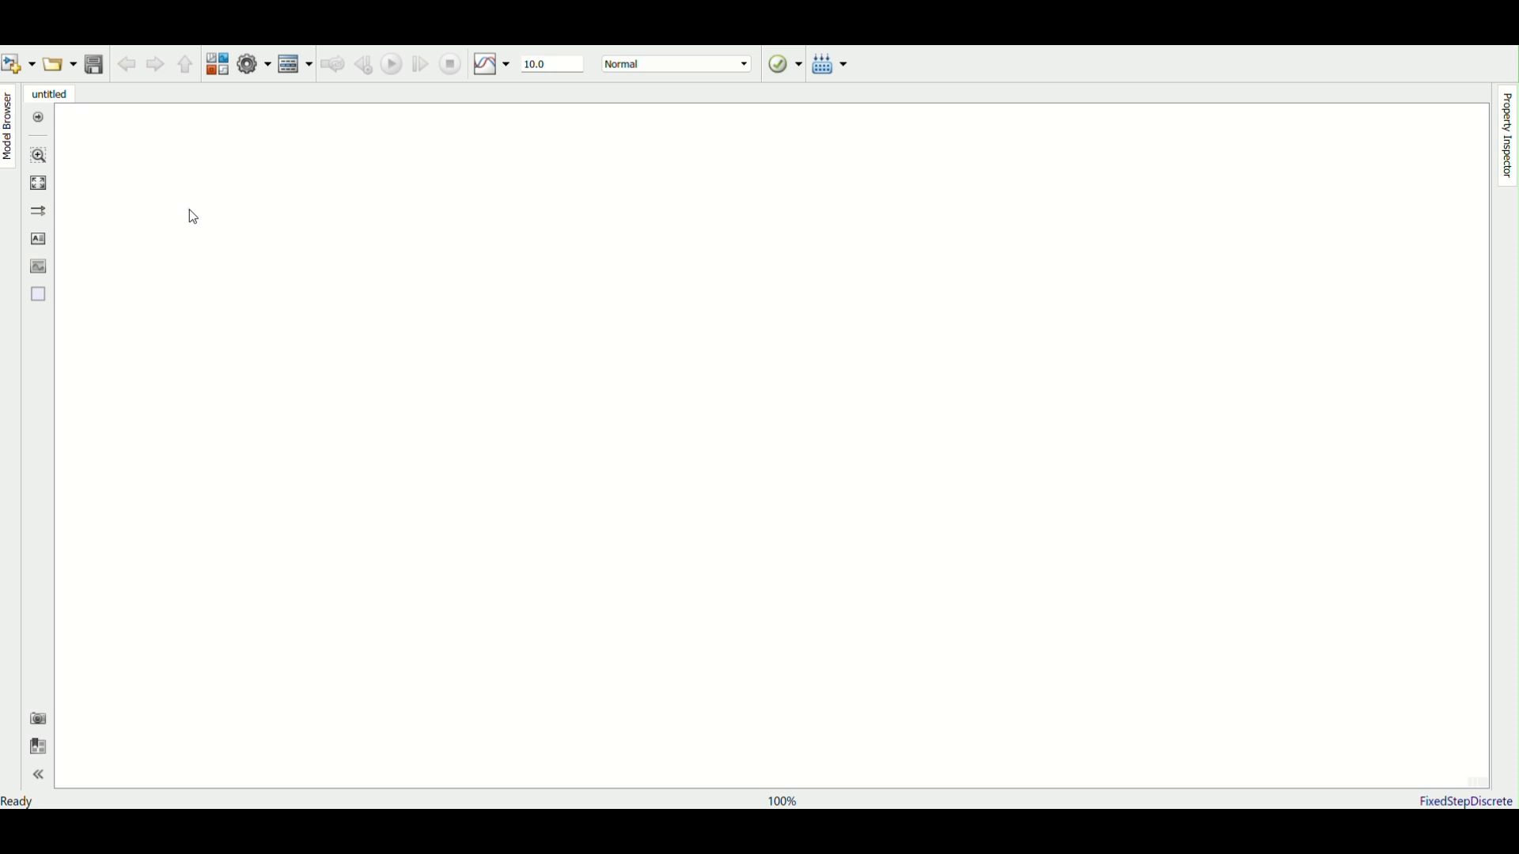
Add a Constant block near the canvas's upper-left corner and place a copy of it below
{"action": "double_click", "coordinate": [190, 211]}
{"action": "type", "text": "con"}
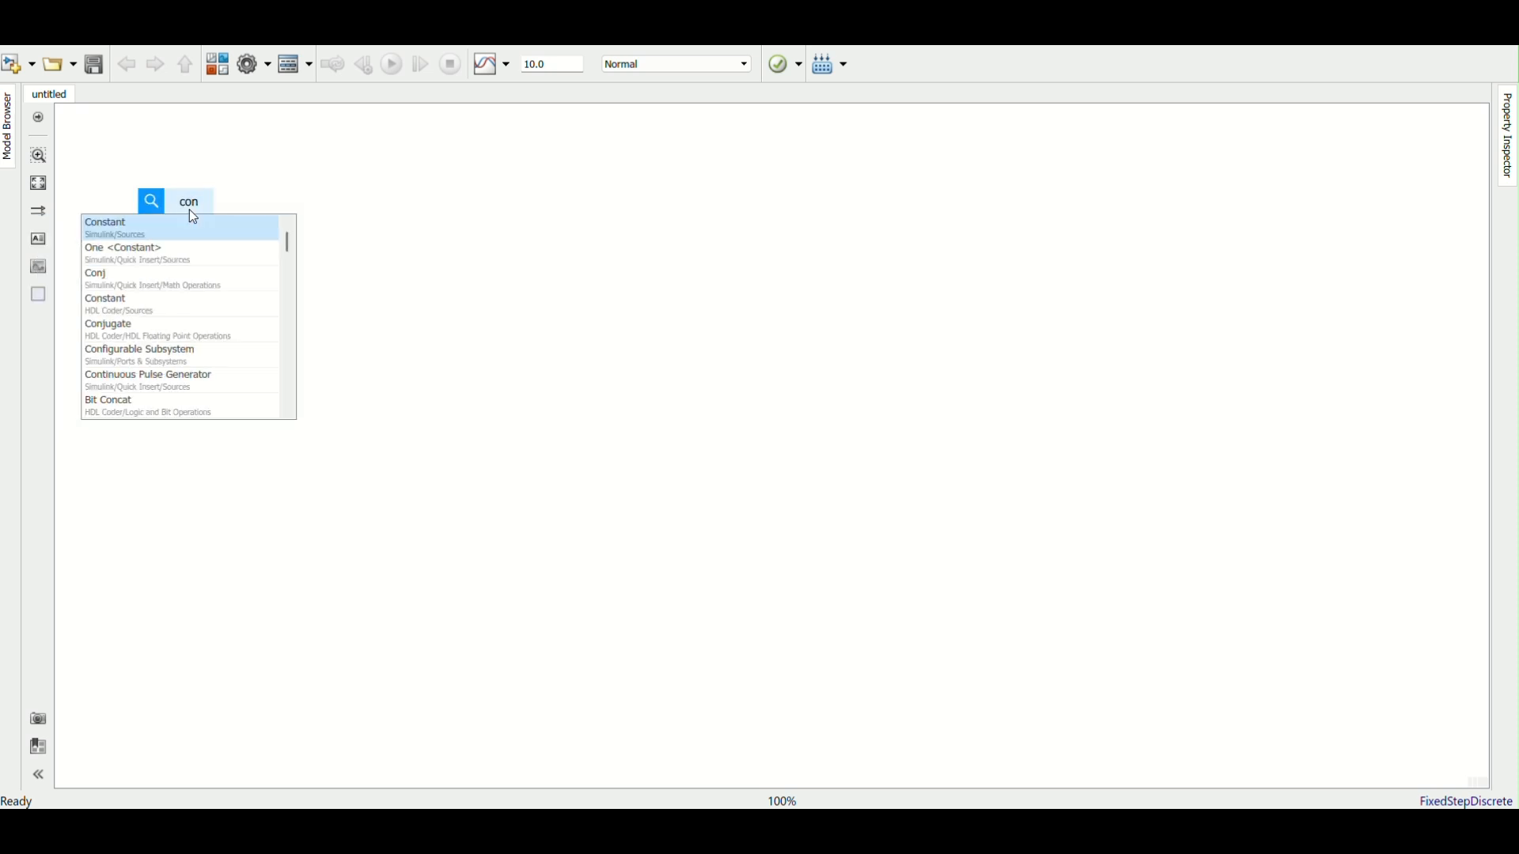
{"action": "left_click", "coordinate": [190, 225]}
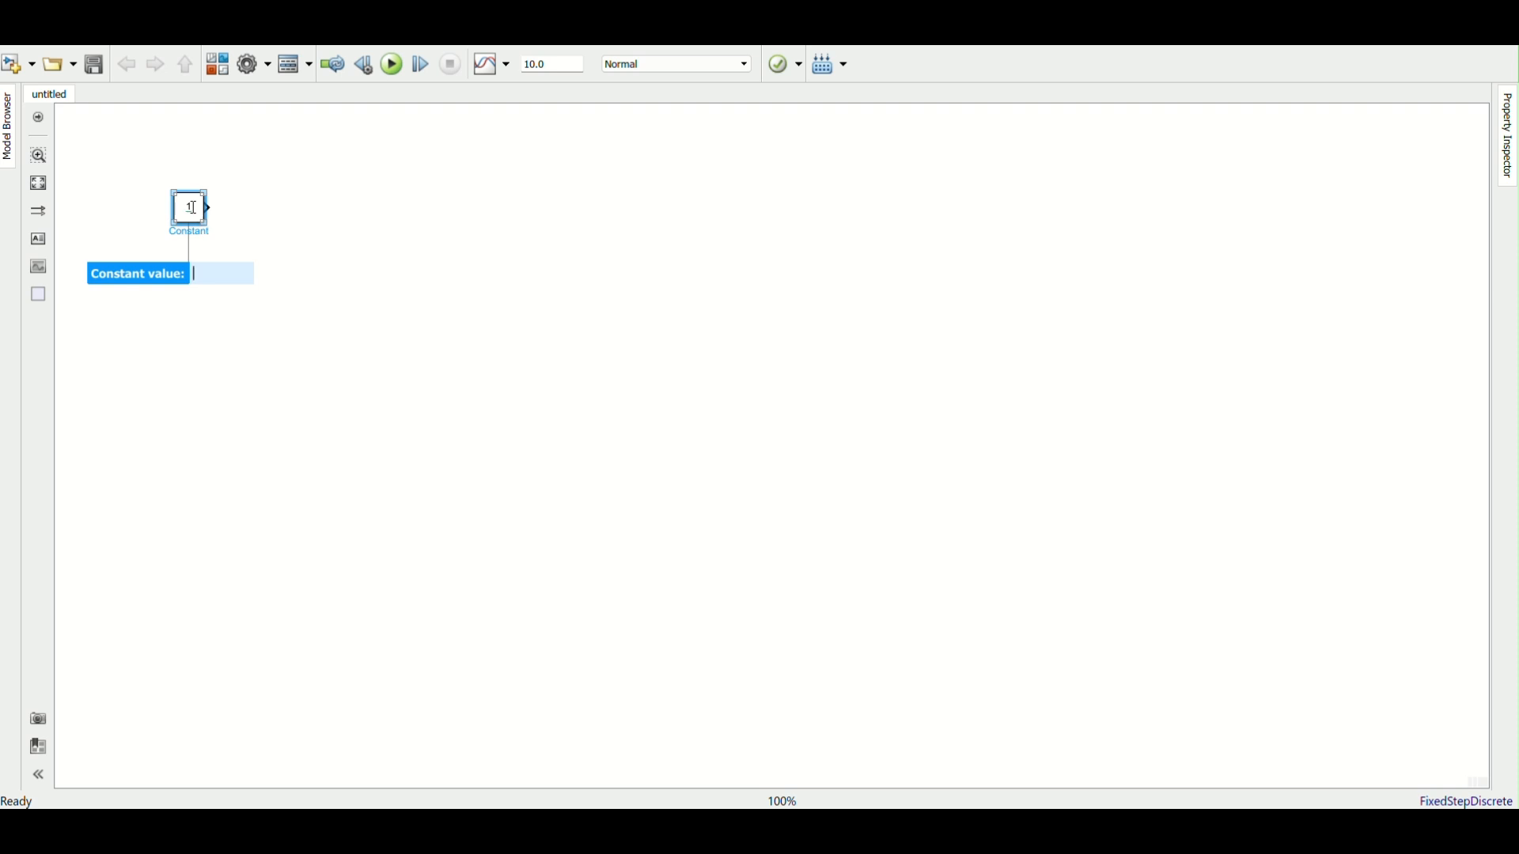
{"action": "left_click_drag", "start_coordinate": [192, 208], "coordinate": [189, 344]}
{"action": "left_click", "coordinate": [392, 245]}
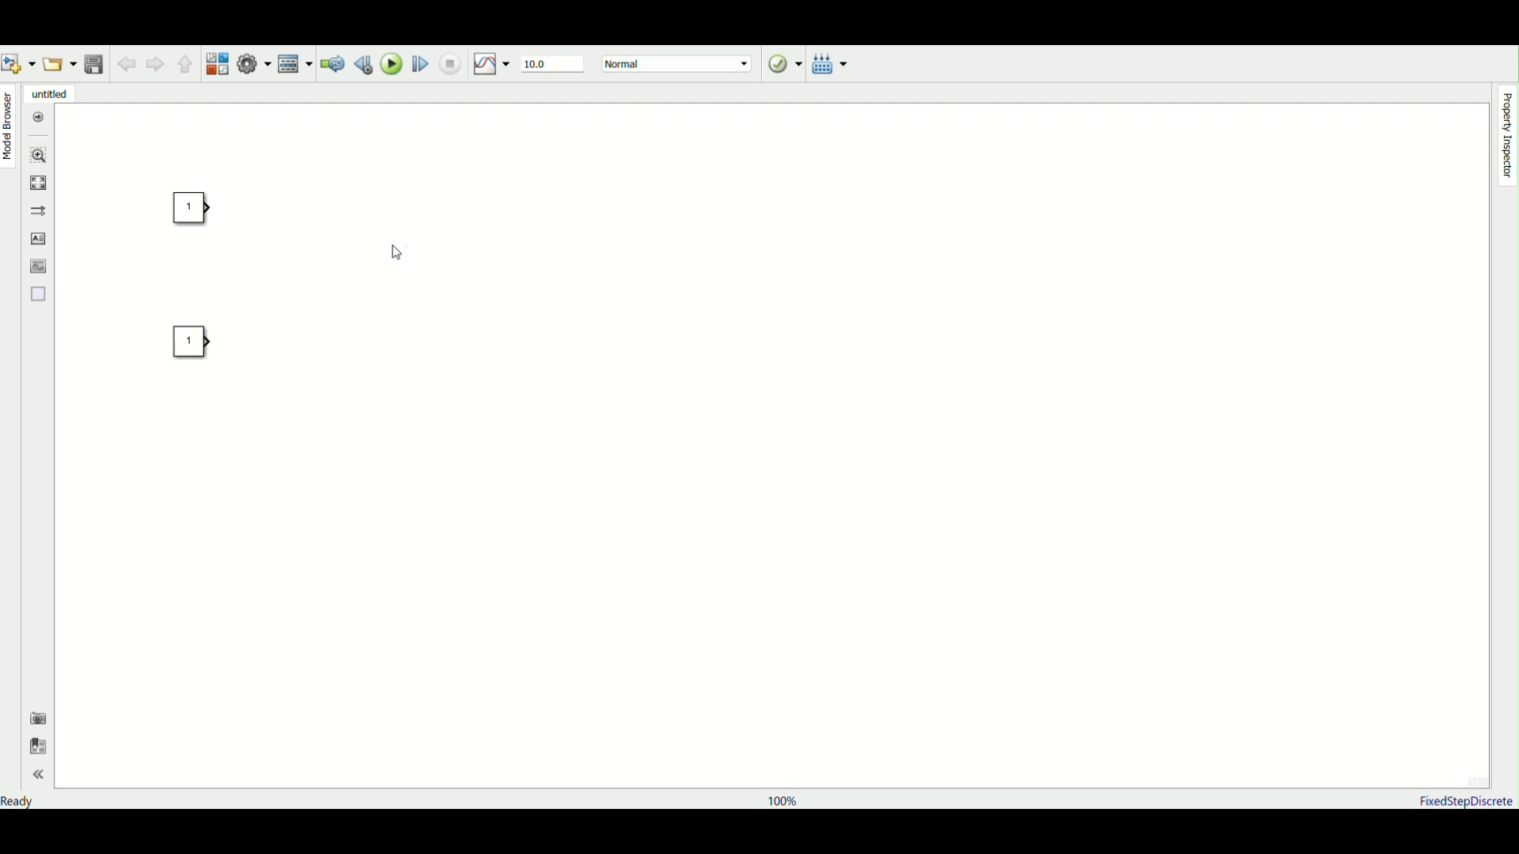
Add a Subtract block and connect the upper Constant to its plus input and the lower Constant to its minus input
{"action": "double_click", "coordinate": [365, 244]}
{"action": "type", "text": "sub"}
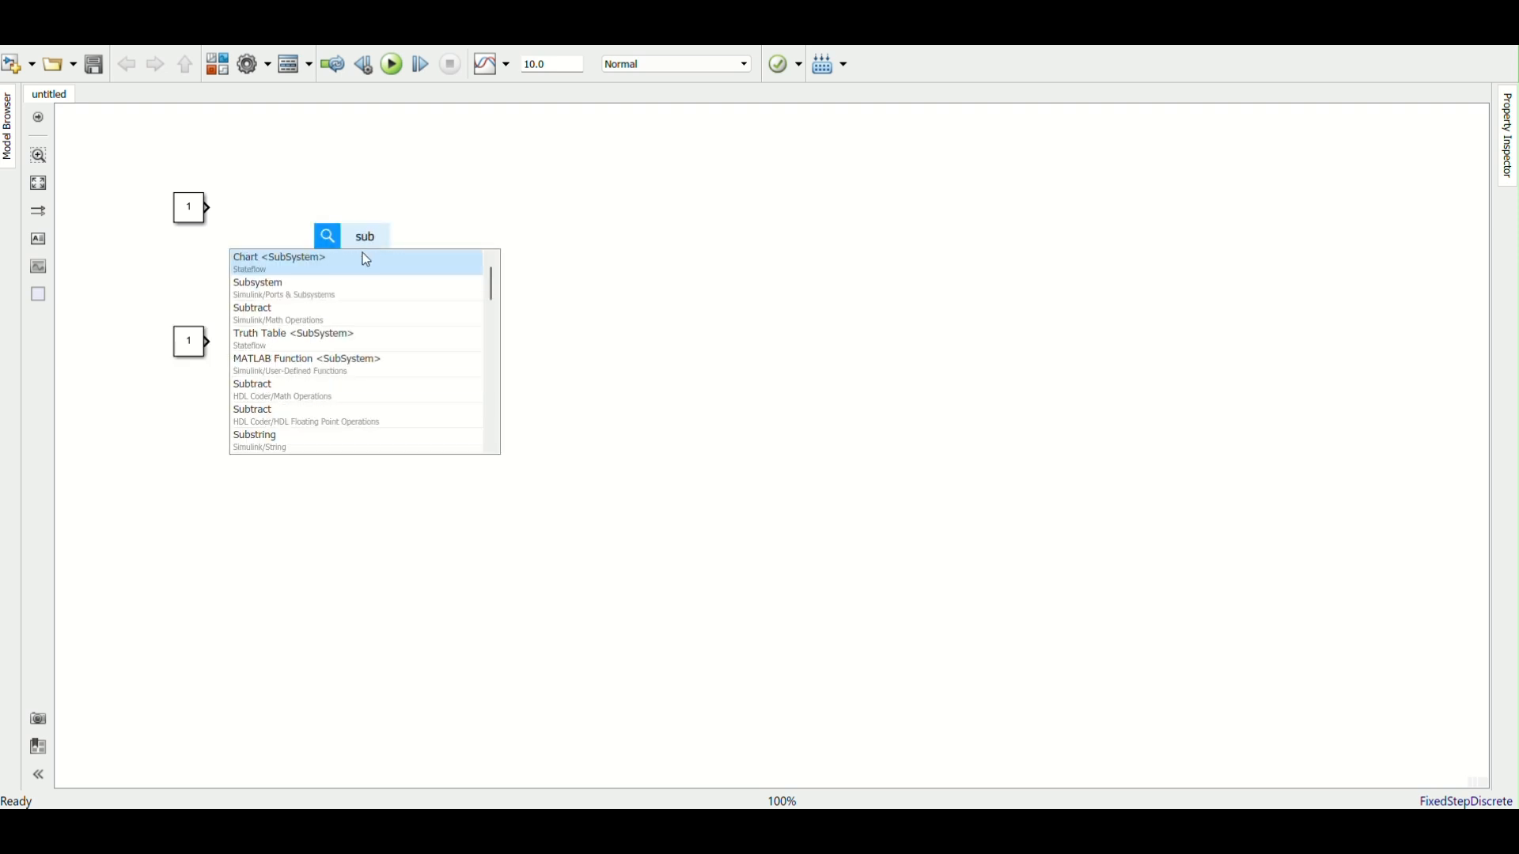
{"action": "left_click", "coordinate": [325, 311]}
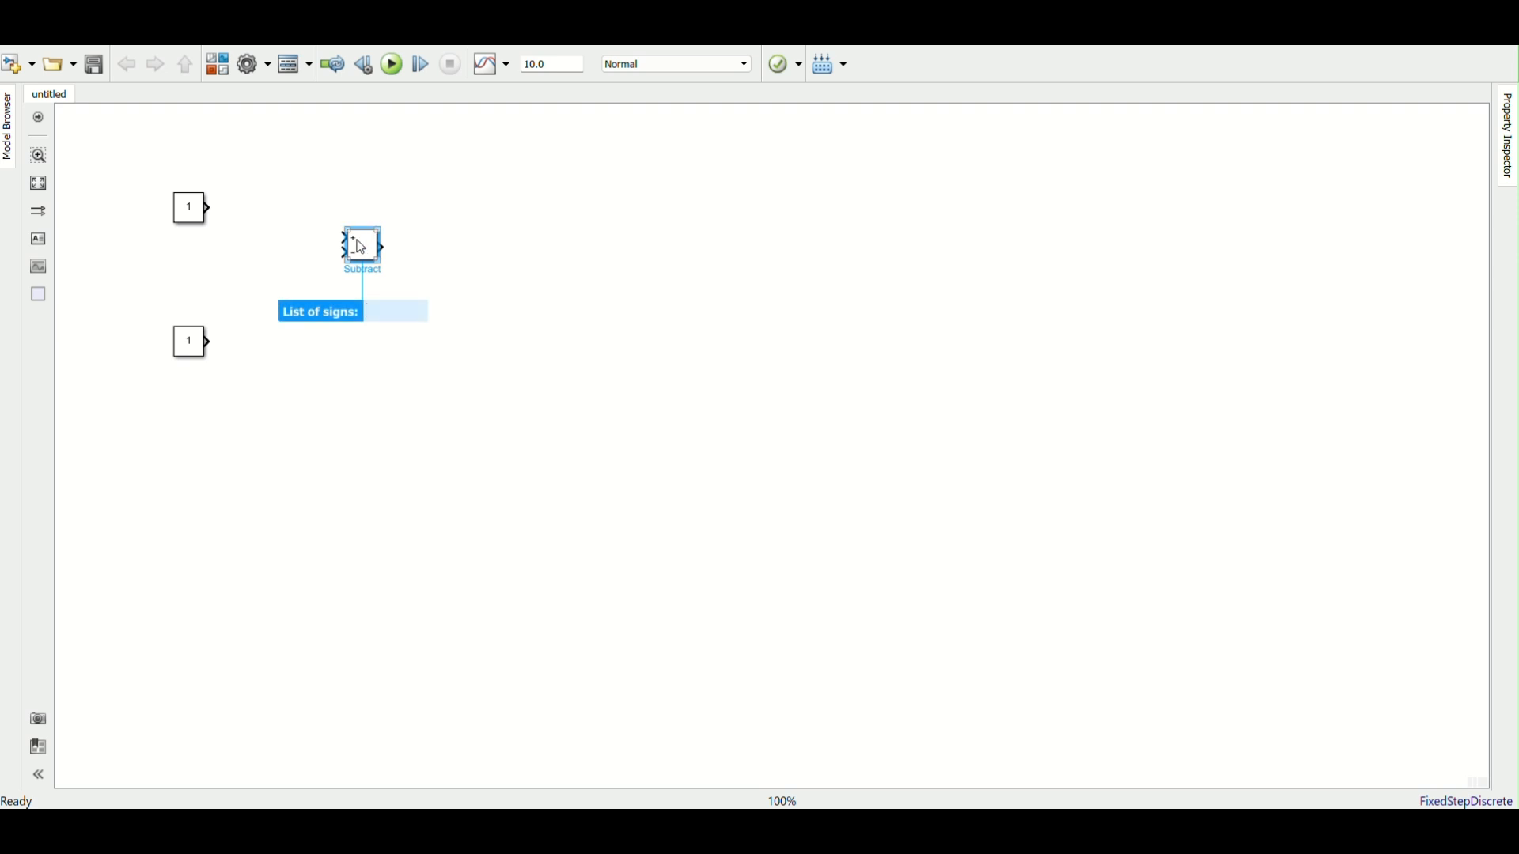
{"action": "left_click_drag", "start_coordinate": [346, 238], "coordinate": [212, 208]}
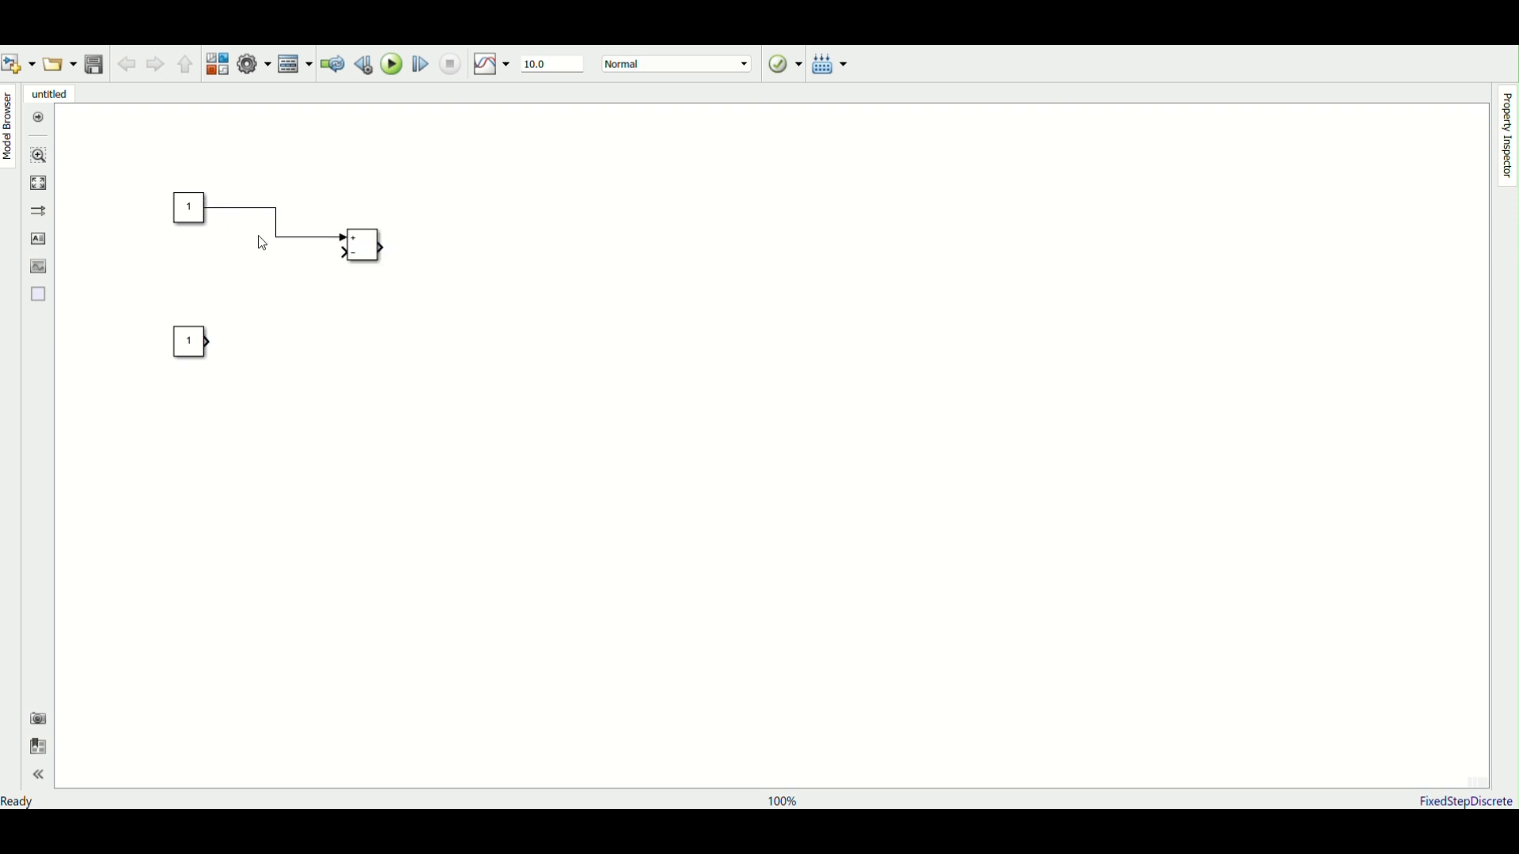
{"action": "left_click_drag", "start_coordinate": [344, 253], "coordinate": [151, 310]}
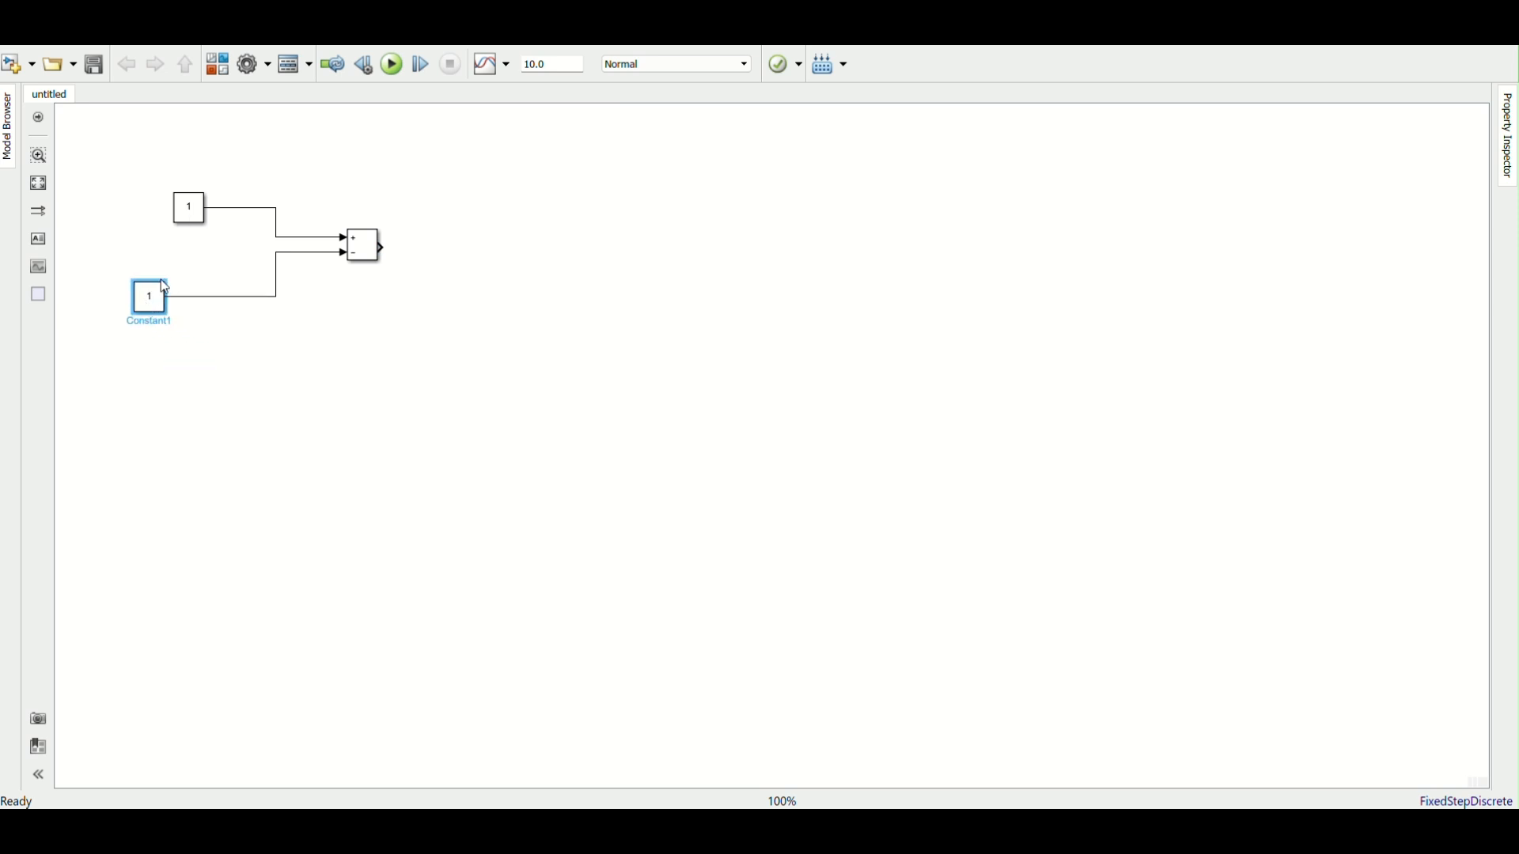
Move both Constant blocks farther from the Subtract block and align them vertically with more space between them
{"action": "left_click_drag", "start_coordinate": [190, 208], "coordinate": [126, 168]}
{"action": "left_click", "coordinate": [154, 302]}
{"action": "left_click_drag", "start_coordinate": [155, 302], "coordinate": [128, 326]}
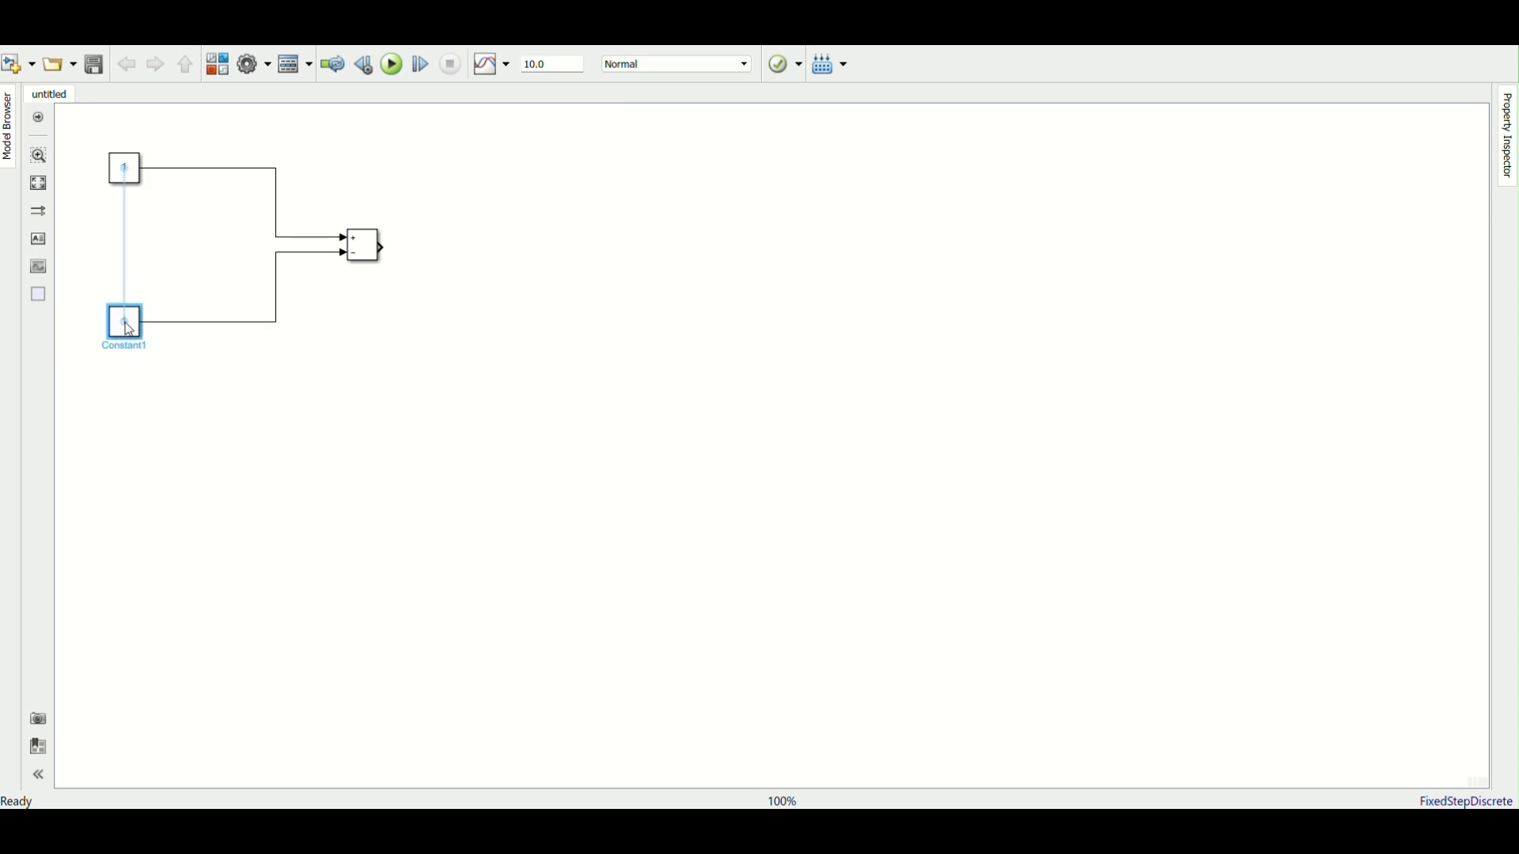
Add a Square math block beyond the Subtract block and connect the Subtract output to its input
{"action": "double_click", "coordinate": [575, 259]}
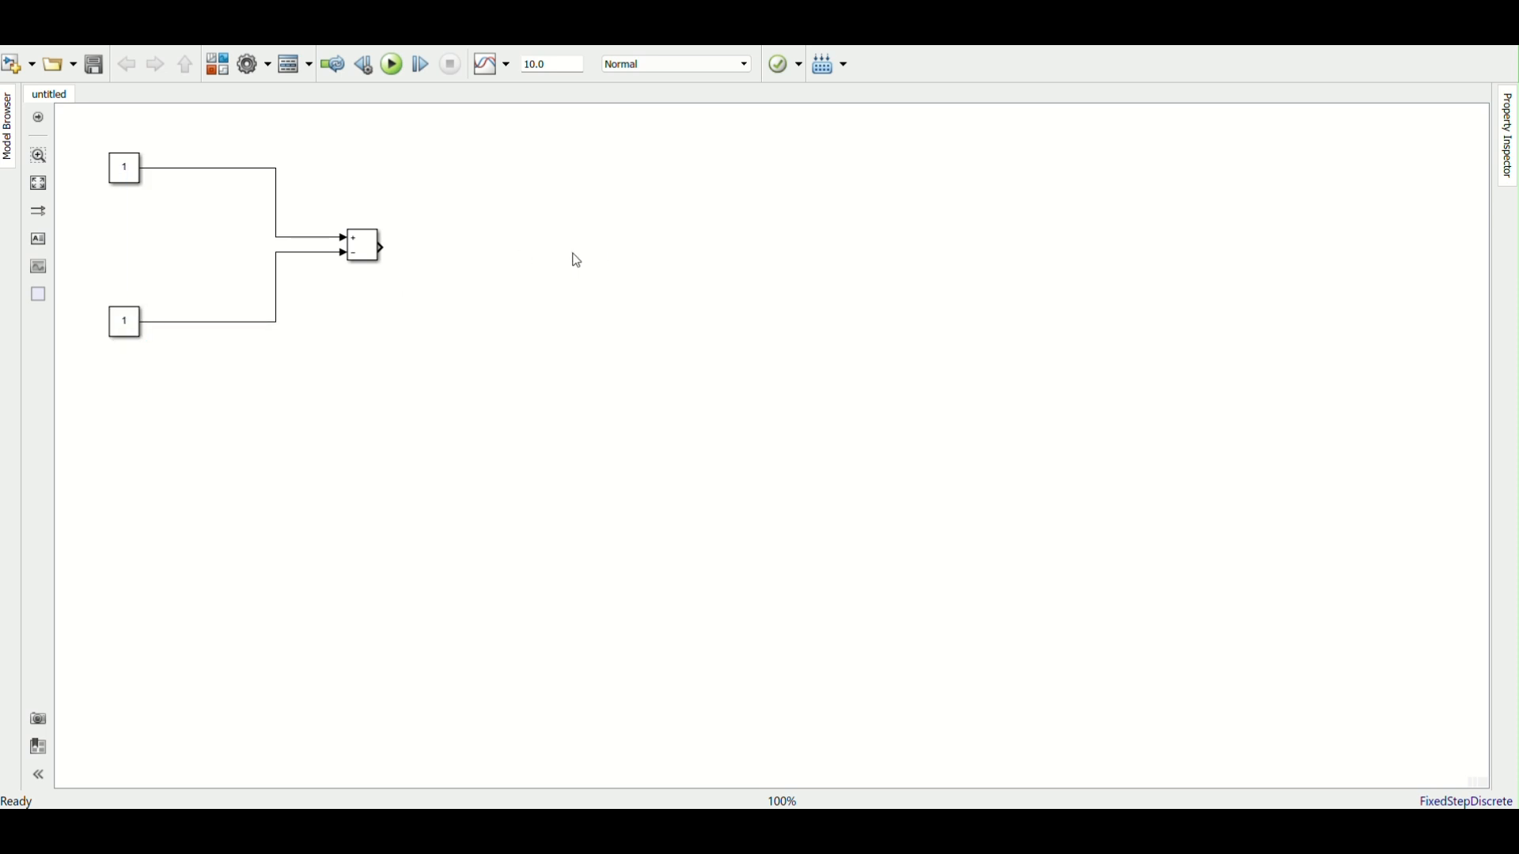
{"action": "type", "text": "sq"}
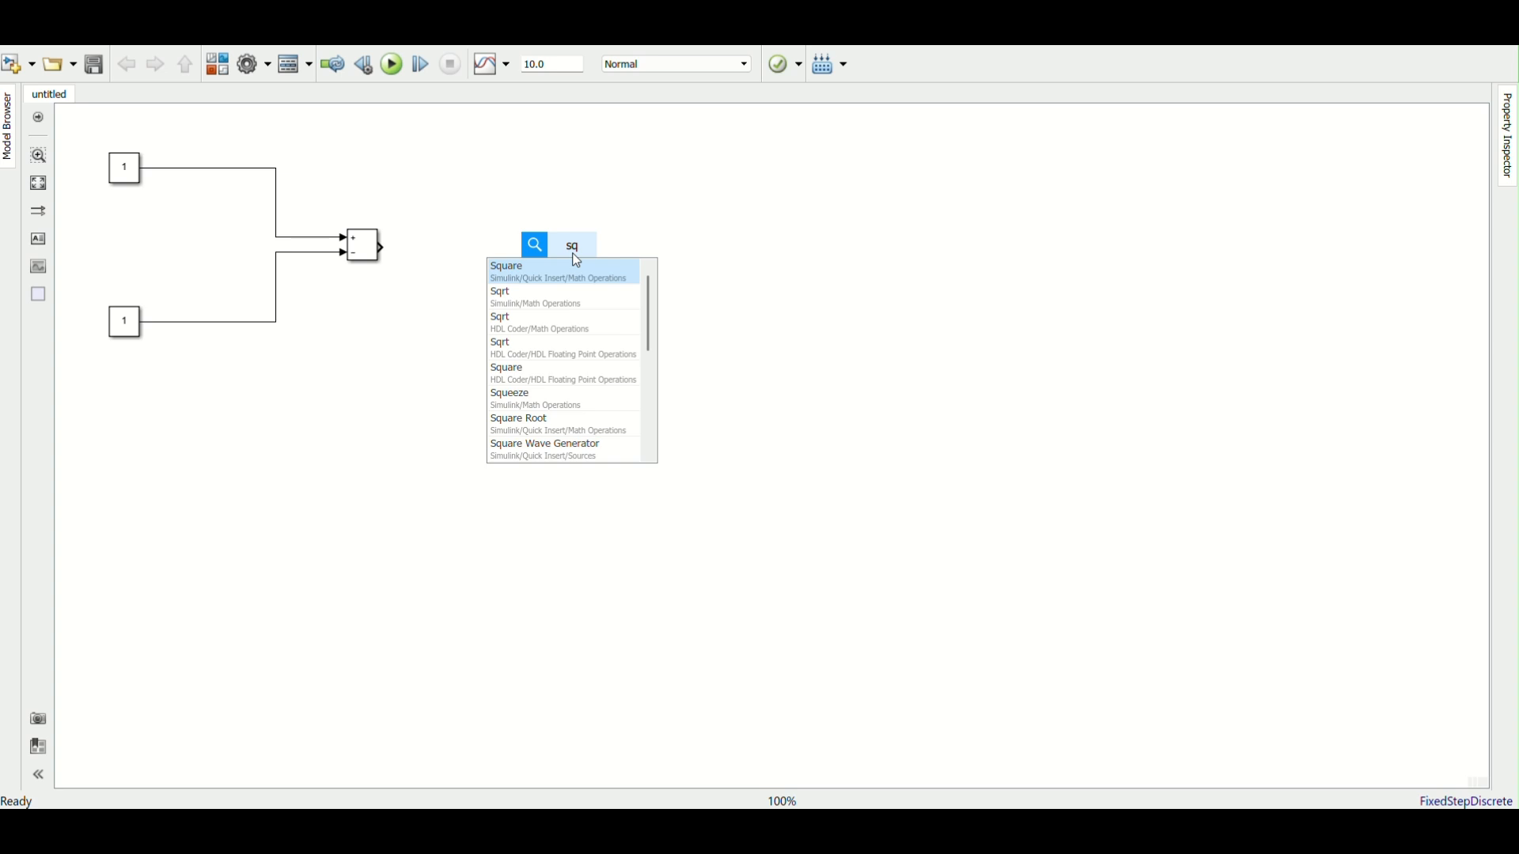
{"action": "left_click", "coordinate": [577, 262]}
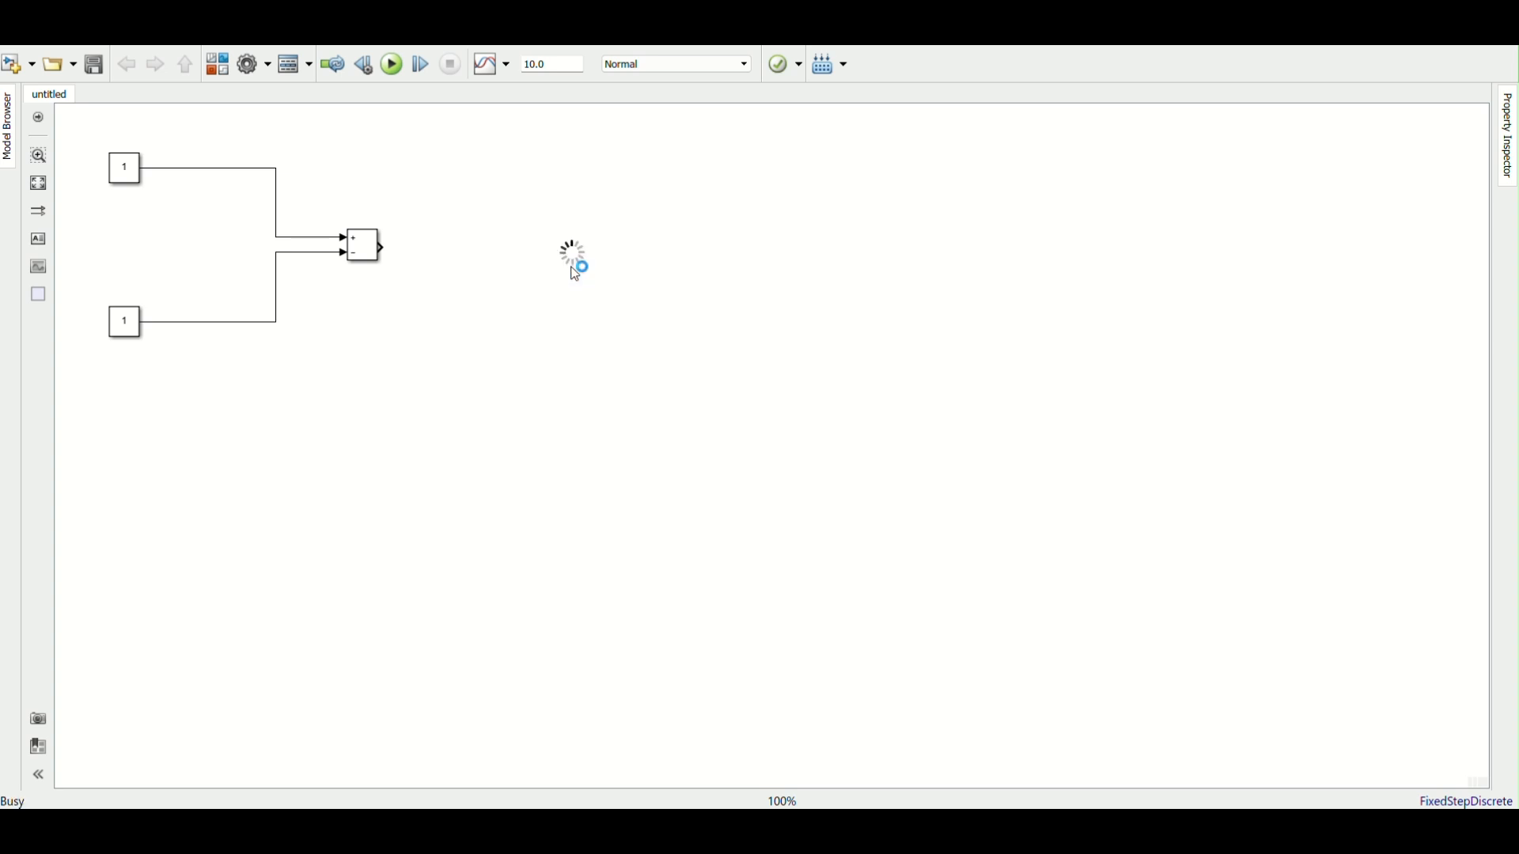
{"action": "left_click_drag", "start_coordinate": [575, 250], "coordinate": [370, 252]}
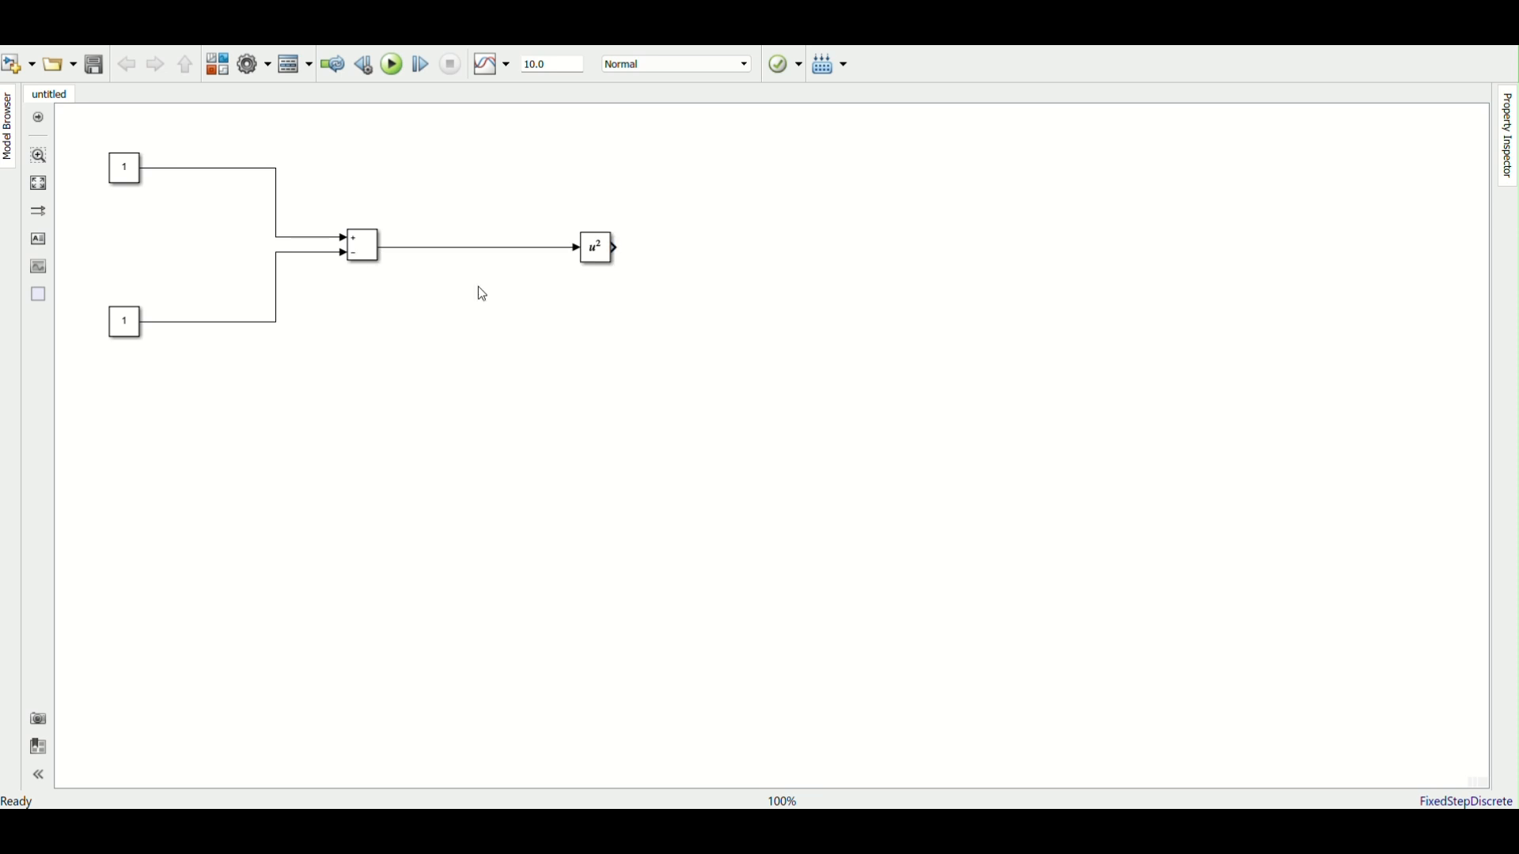
Add a Display block after the Square block and connect the Square output to it
{"action": "double_click", "coordinate": [829, 252]}
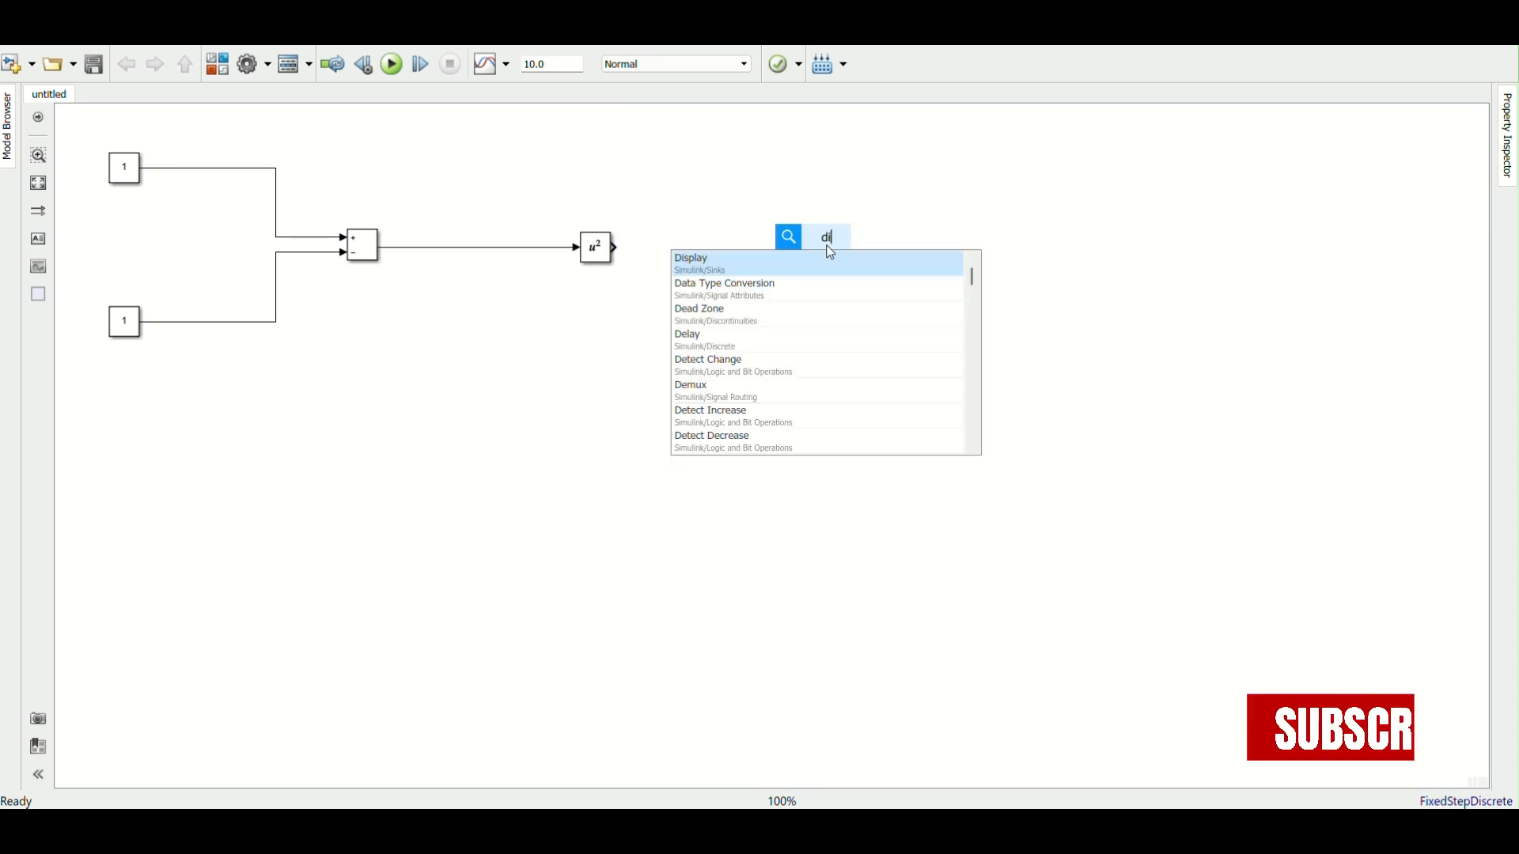
{"action": "type", "text": "dis"}
{"action": "key", "text": "Return"}
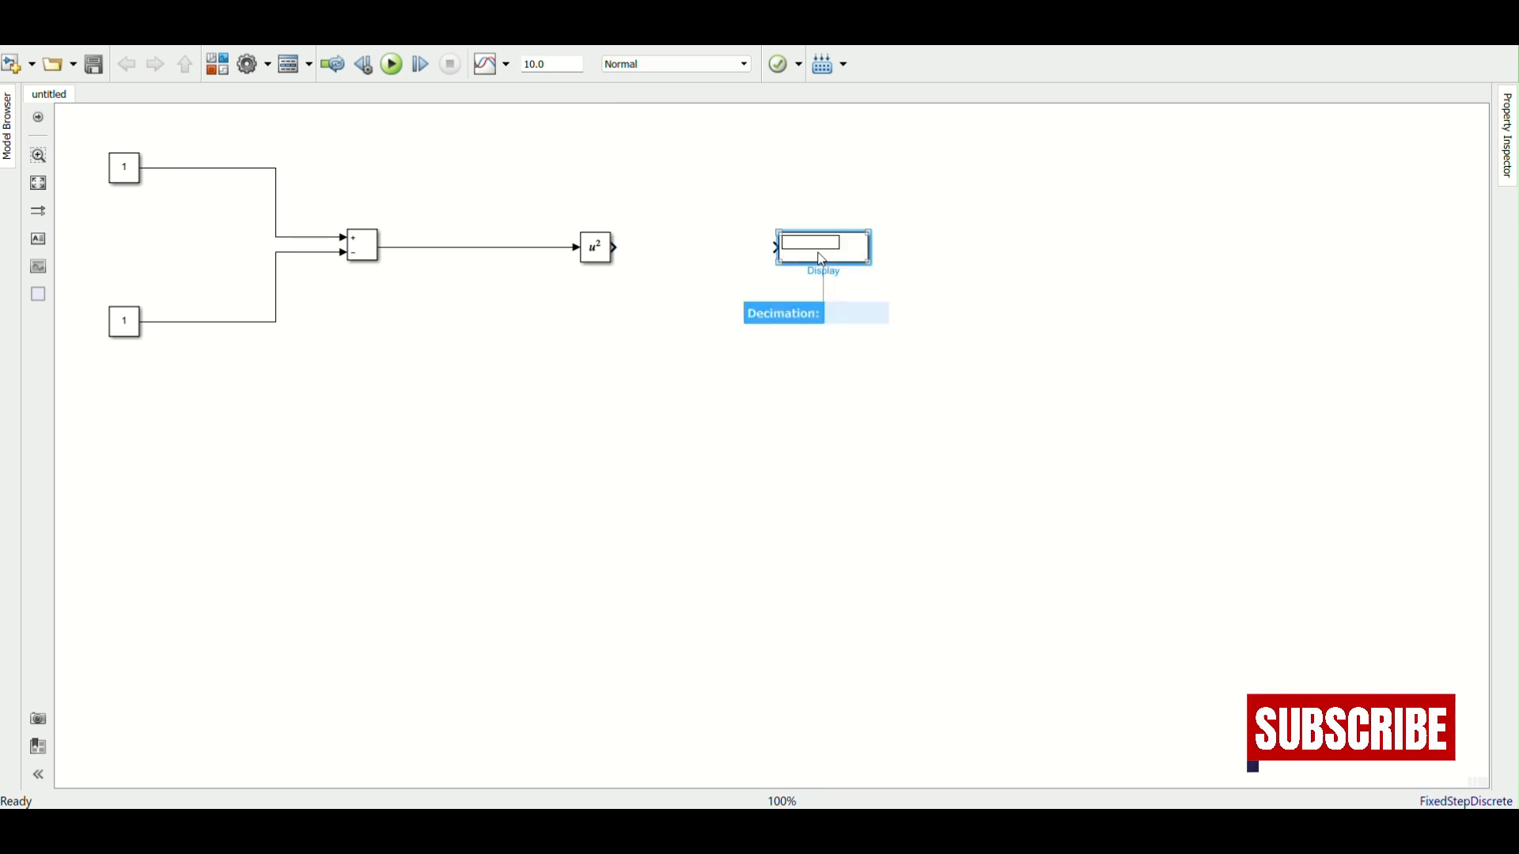
{"action": "left_click", "coordinate": [783, 247]}
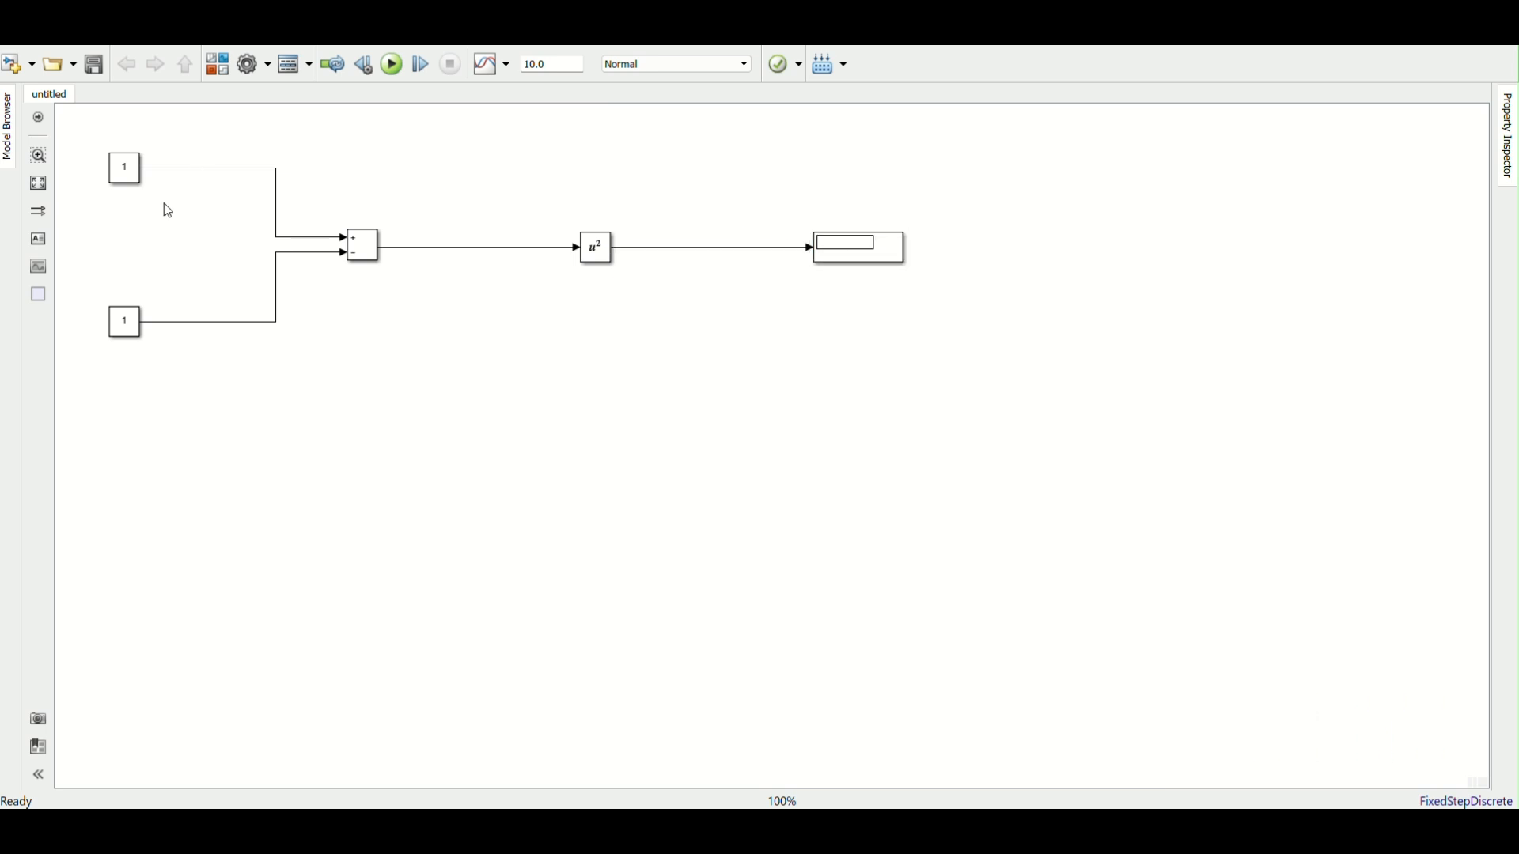
Label the upper Constant's output signal a and the lower Constant's output signal b
{"action": "left_click", "coordinate": [133, 183]}
{"action": "left_click", "coordinate": [212, 170]}
{"action": "type", "text": "a"}
{"action": "double_click", "coordinate": [213, 329]}
{"action": "type", "text": "b"}
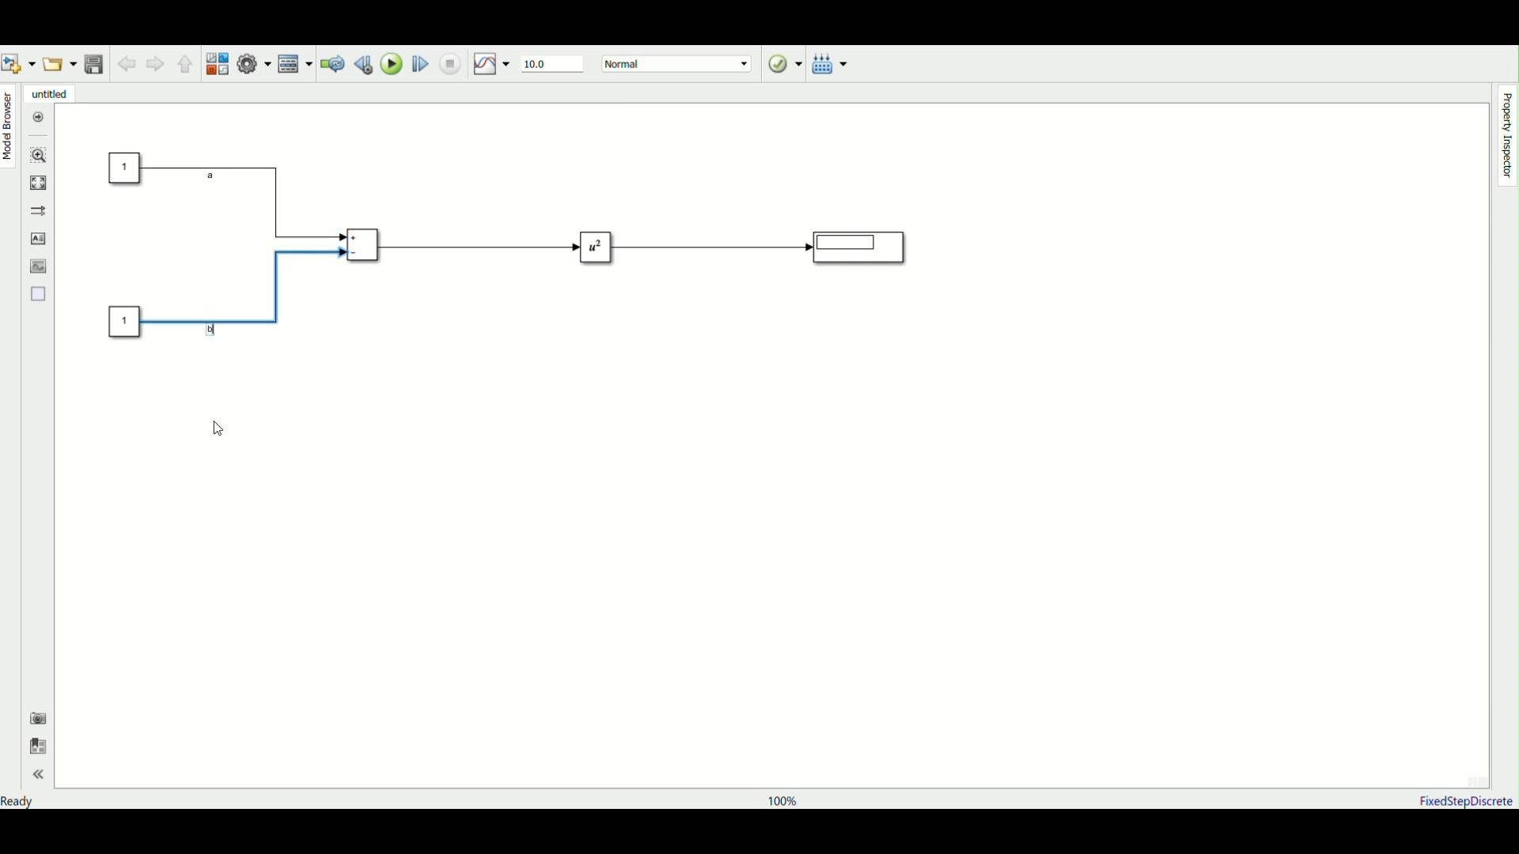
{"action": "left_click", "coordinate": [218, 429]}
Rename the upper Constant block to a
{"action": "left_click", "coordinate": [132, 180]}
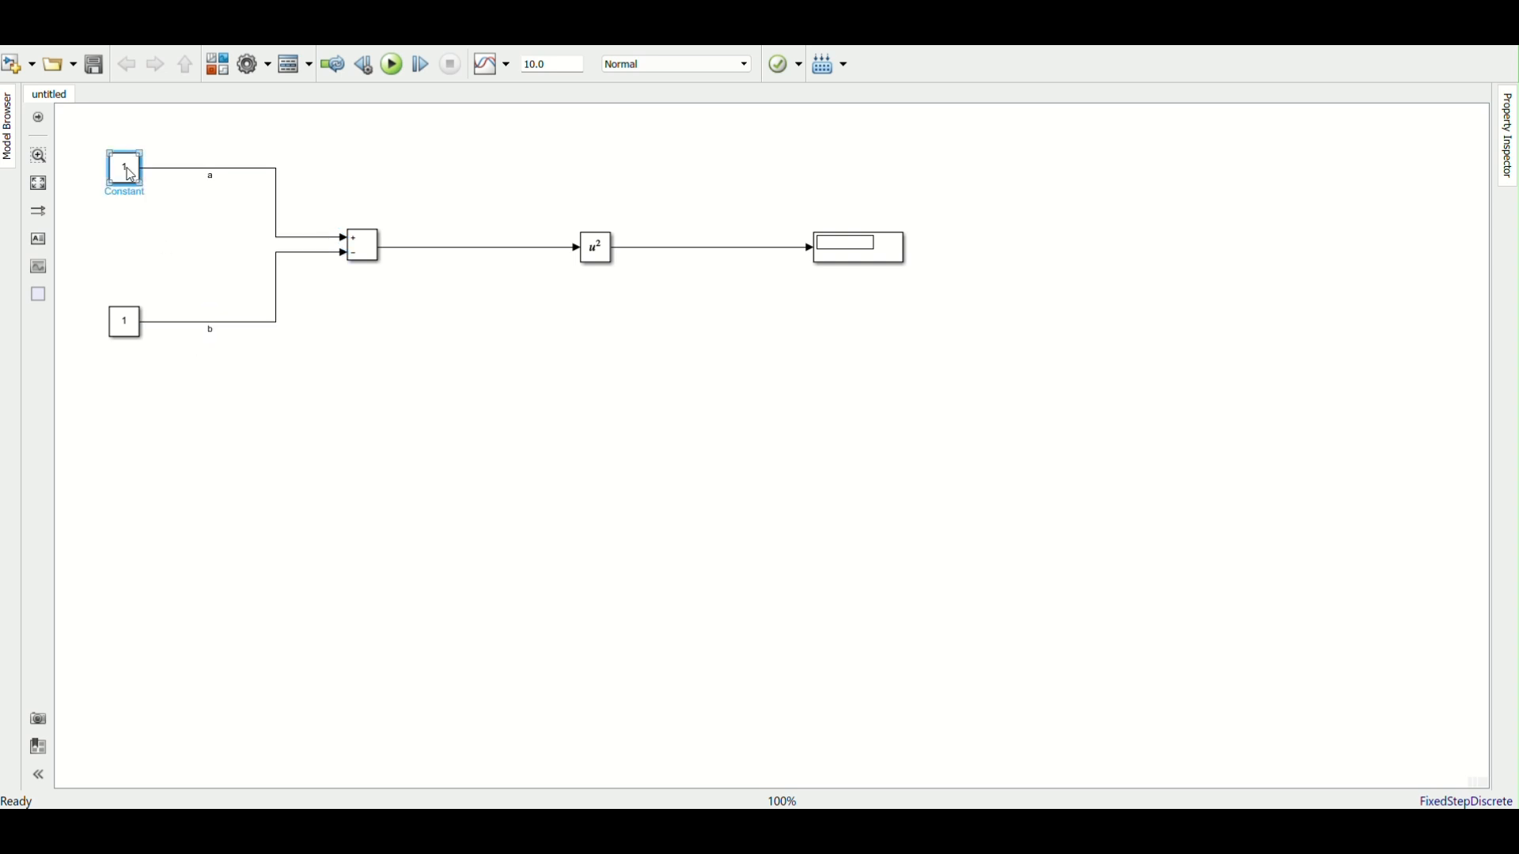
{"action": "left_click", "coordinate": [129, 193]}
{"action": "double_click", "coordinate": [132, 193]}
{"action": "type", "text": "a"}
{"action": "left_click", "coordinate": [193, 241]}
Rename the lower Constant block to b
{"action": "left_click", "coordinate": [125, 326]}
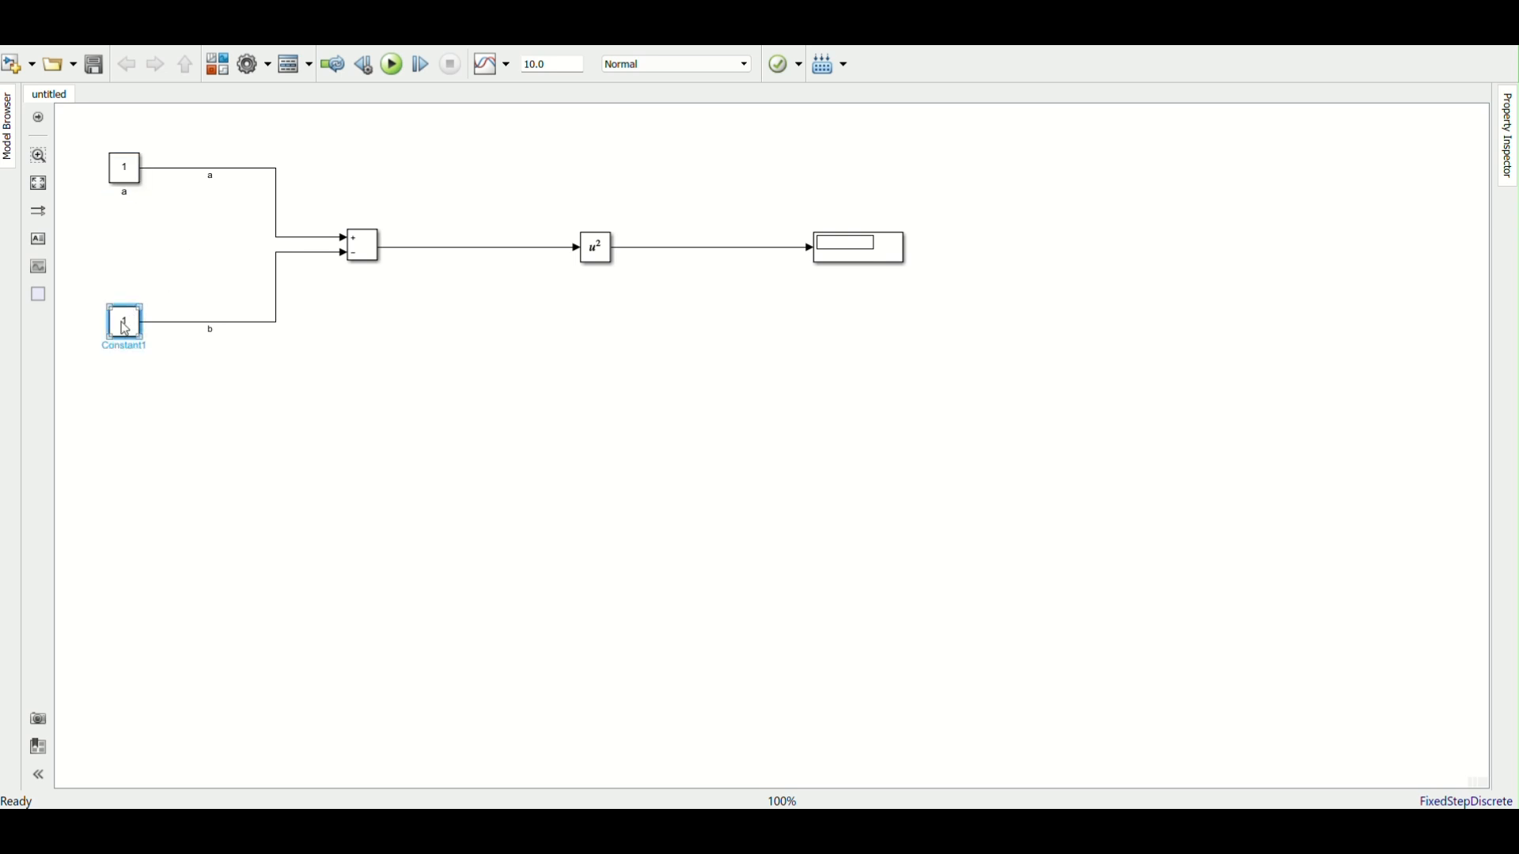
{"action": "double_click", "coordinate": [124, 326]}
{"action": "key", "text": "Escape"}
{"action": "left_click", "coordinate": [145, 348]}
{"action": "double_click", "coordinate": [145, 348]}
{"action": "type", "text": "b"}
{"action": "left_click", "coordinate": [277, 369]}
Run the simulation of the subtract-and-square model
{"action": "left_click", "coordinate": [848, 251]}
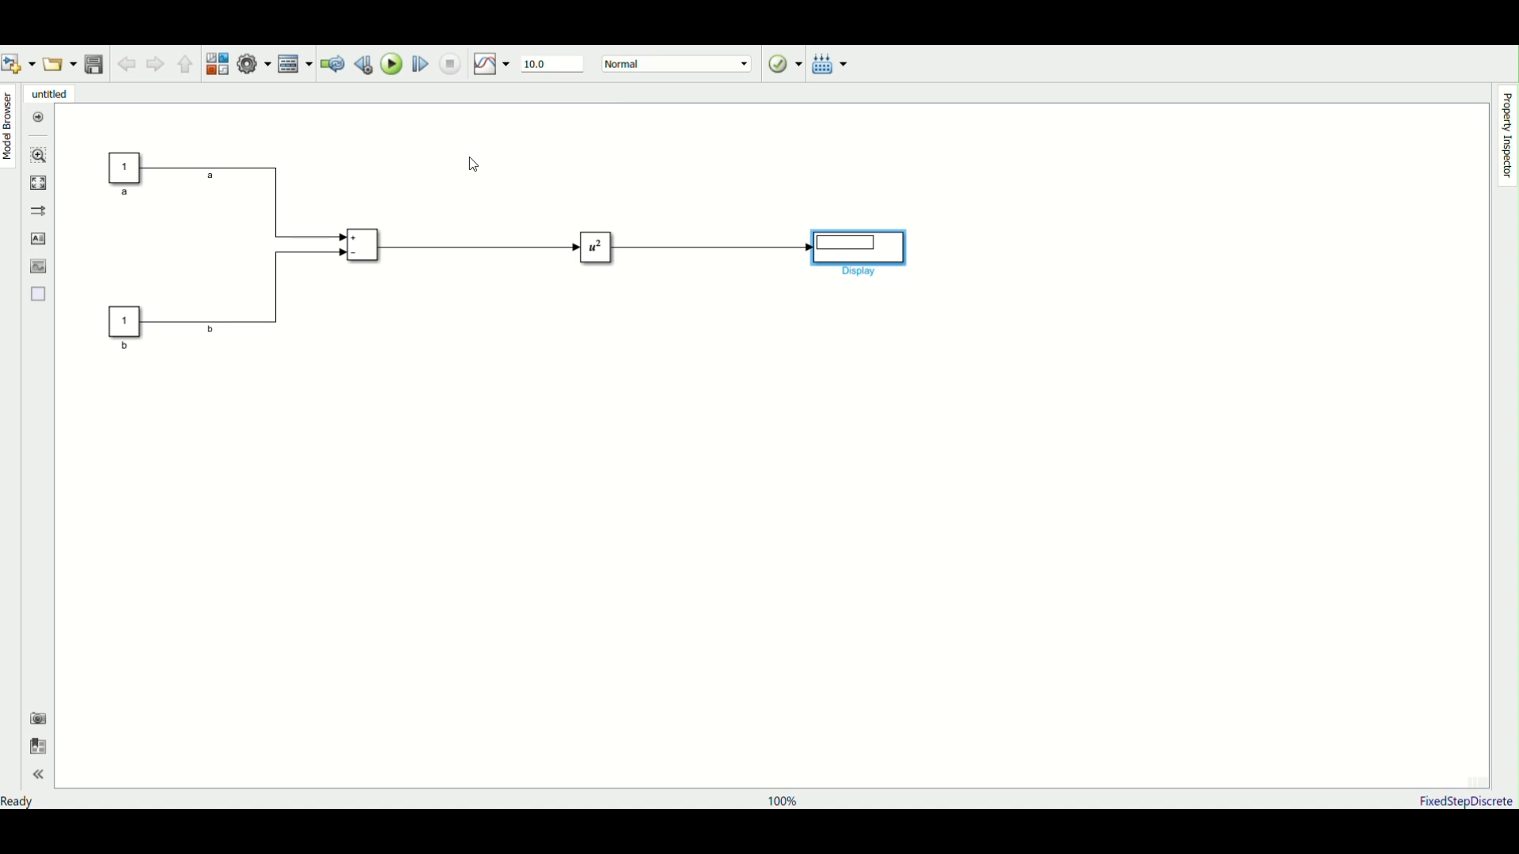
{"action": "left_click", "coordinate": [392, 64]}
Set the constant value of block a to 7
{"action": "double_click", "coordinate": [125, 168]}
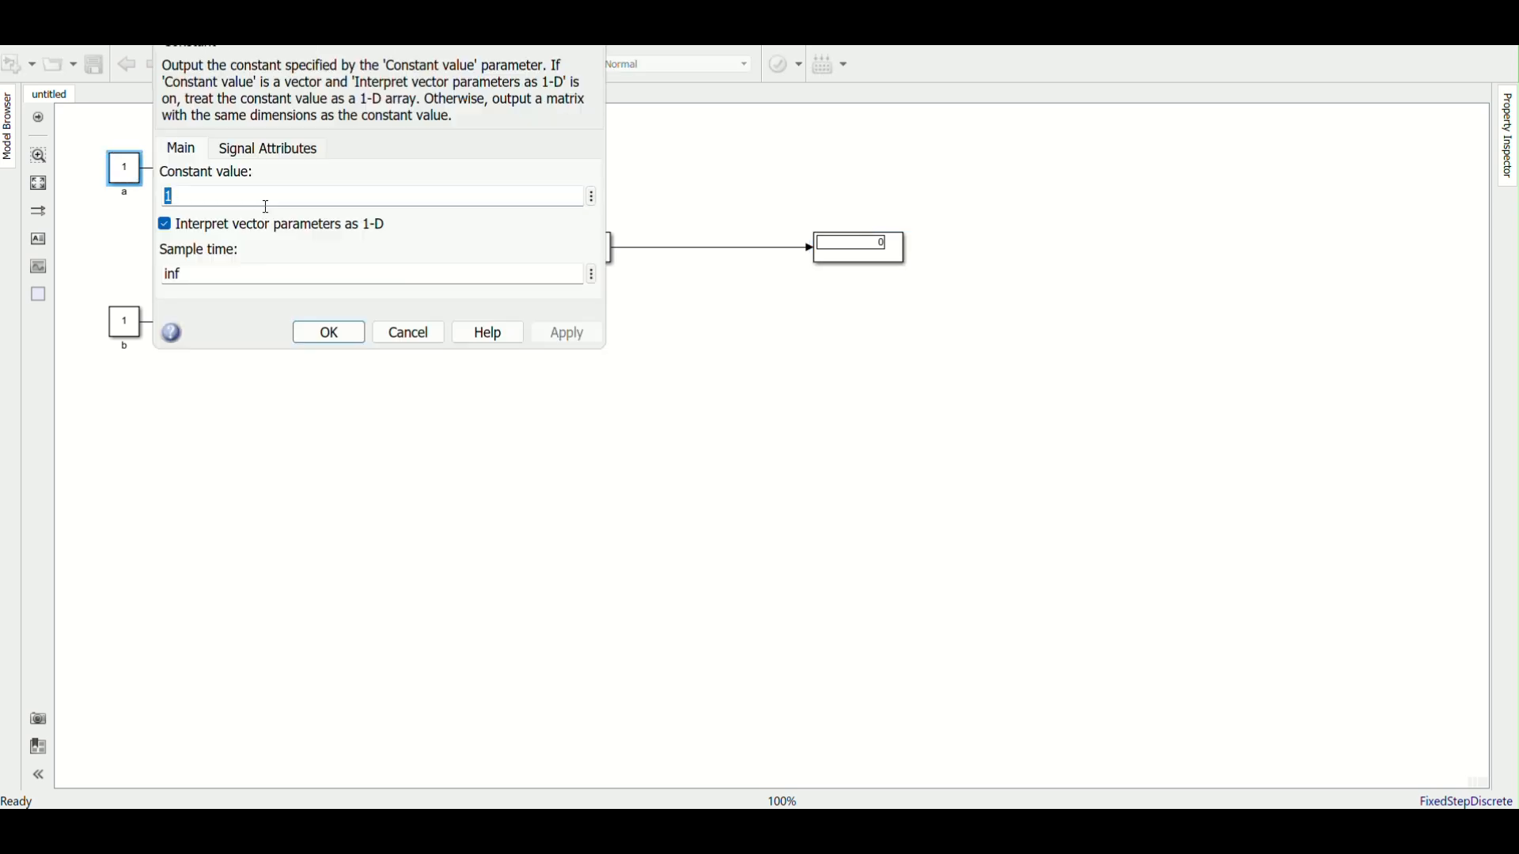
{"action": "type", "text": "7"}
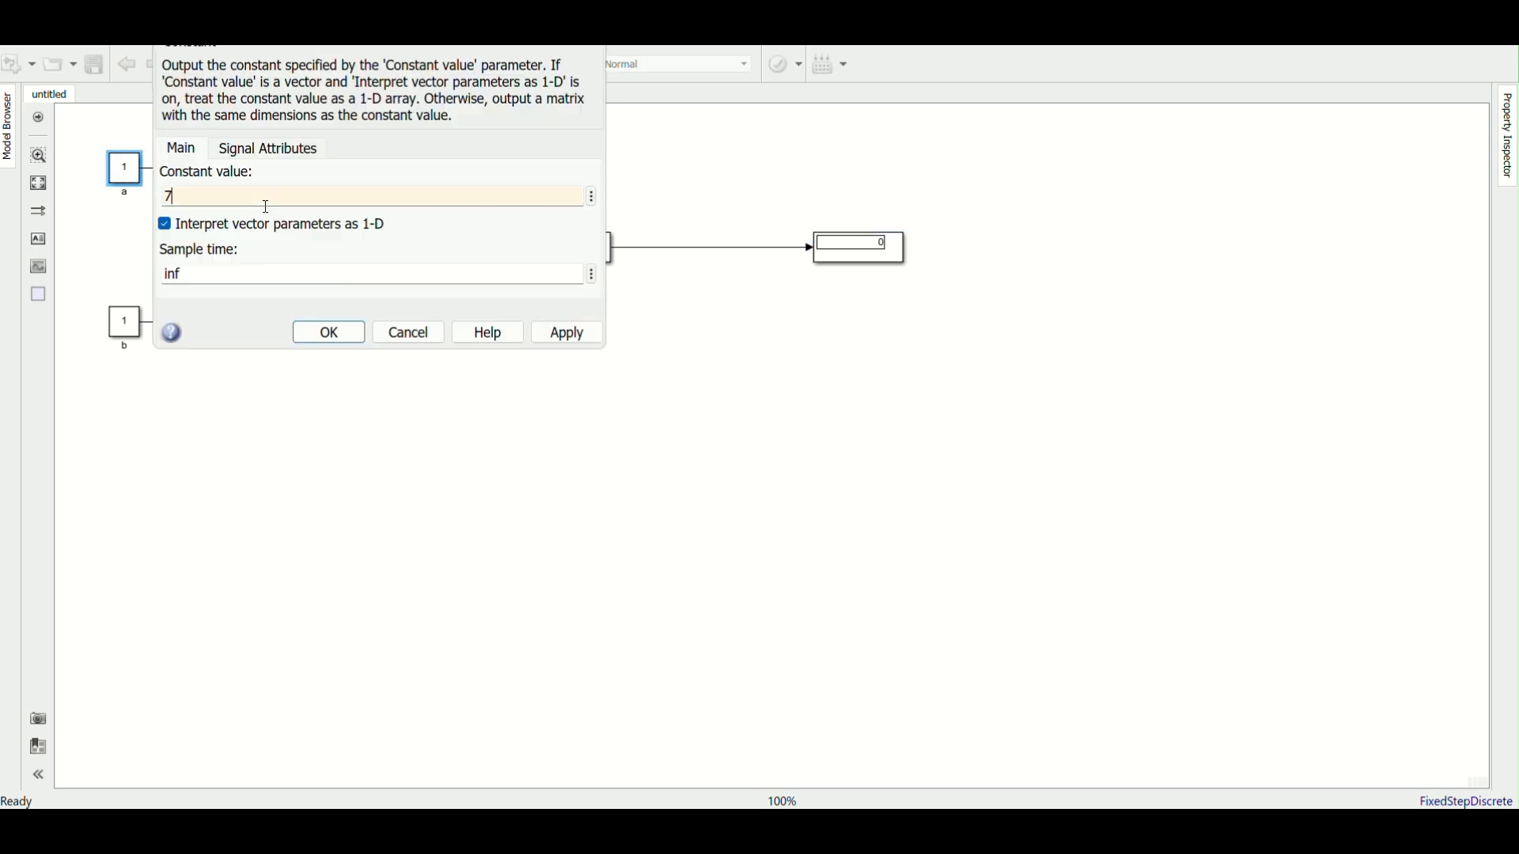
{"action": "left_click", "coordinate": [319, 333]}
Set the constant value of block b to 3 and rerun the simulation
{"action": "left_click", "coordinate": [129, 334]}
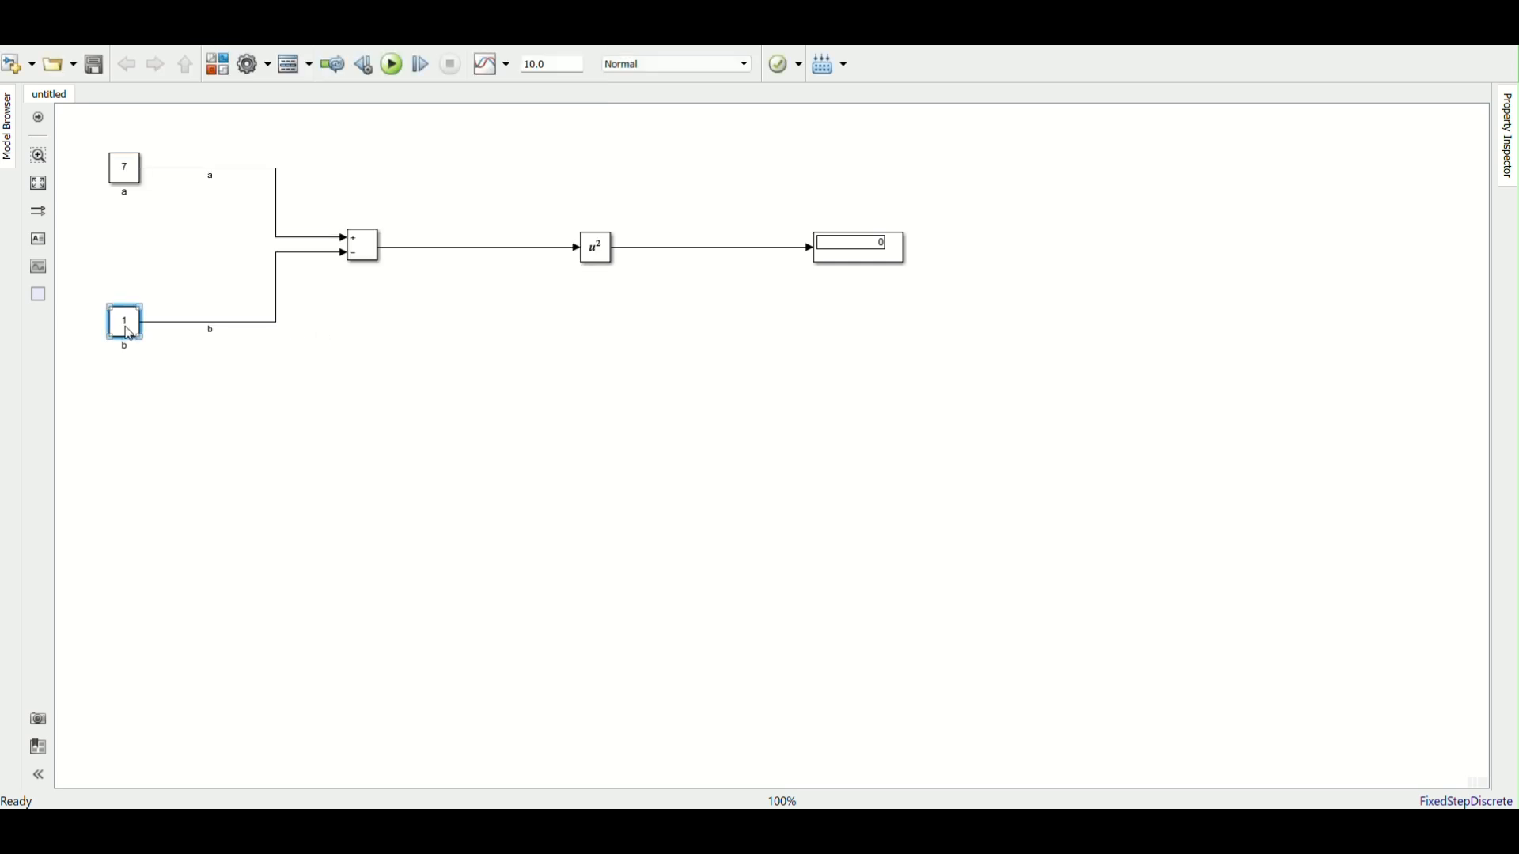
{"action": "double_click", "coordinate": [129, 334]}
{"action": "type", "text": "3"}
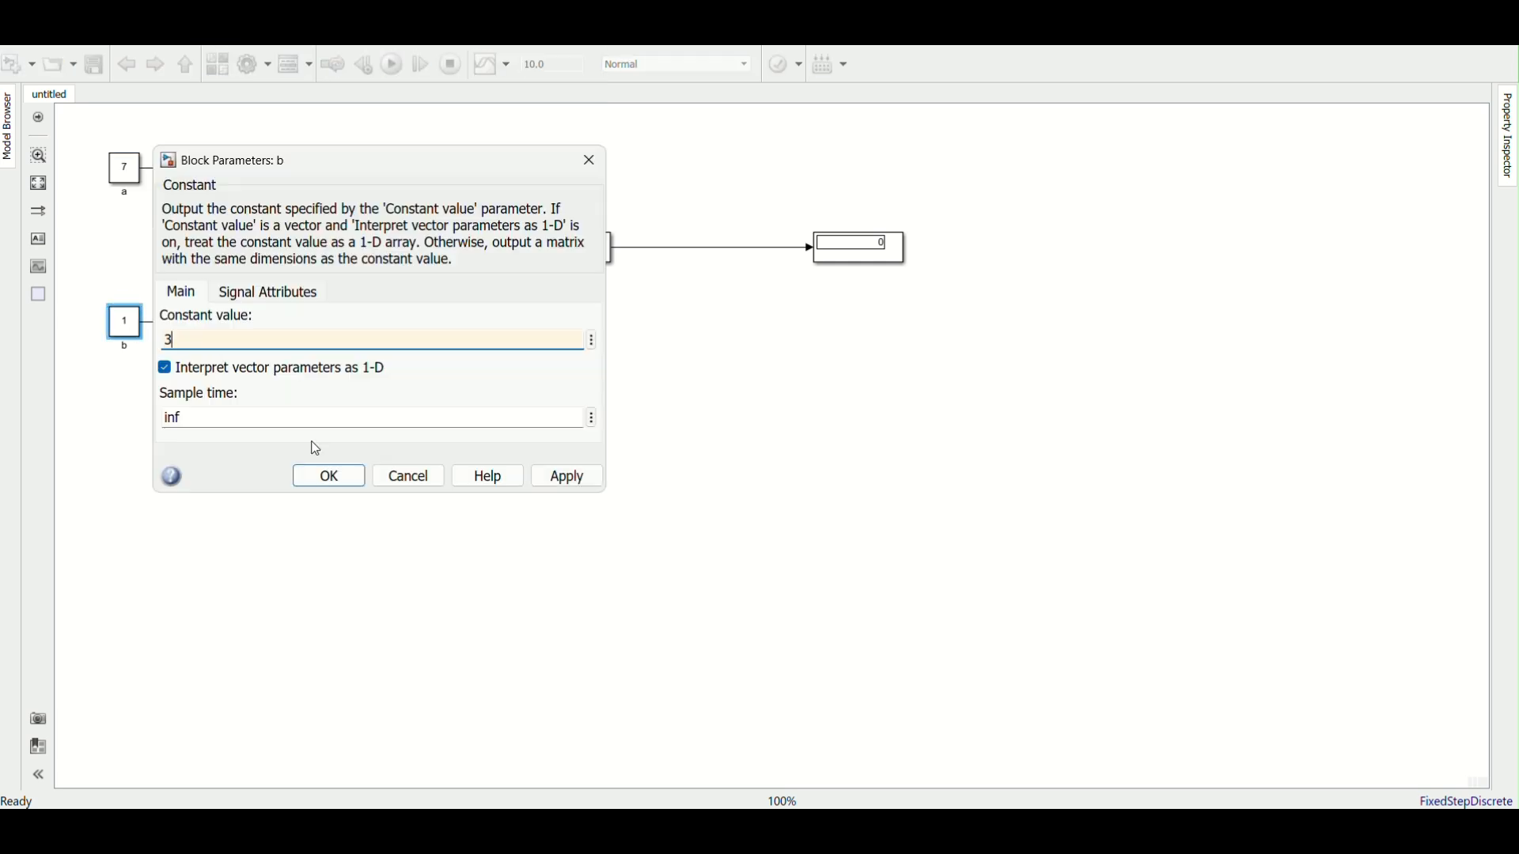
{"action": "left_click", "coordinate": [332, 477]}
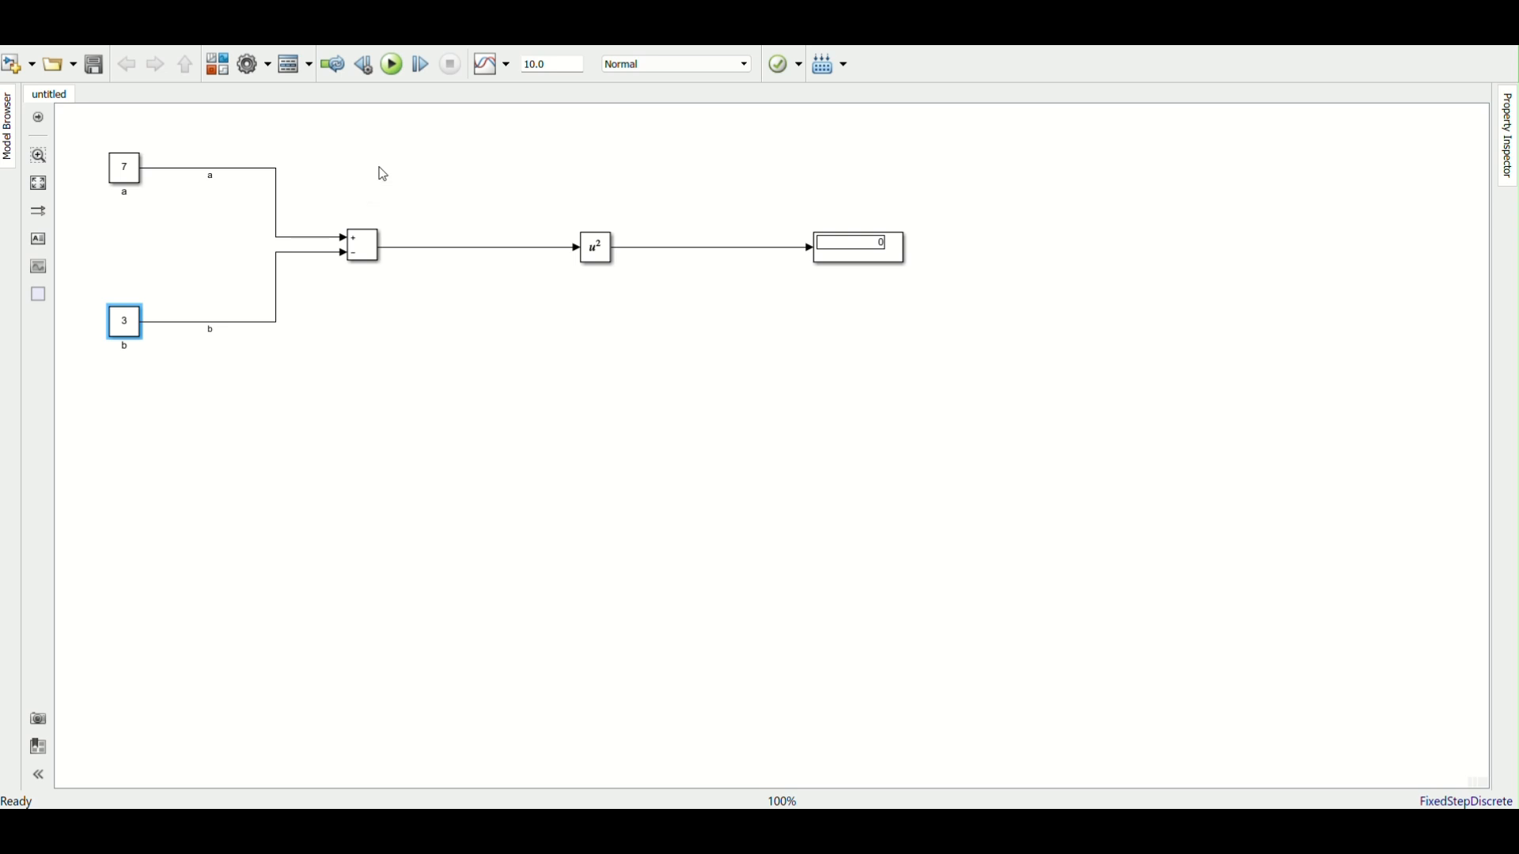
{"action": "left_click", "coordinate": [394, 65]}
Shift the Subtract and Square blocks closer to the Display block, keeping them in line with it
{"action": "left_click", "coordinate": [365, 254]}
{"action": "left_click_drag", "start_coordinate": [367, 255], "coordinate": [487, 255]}
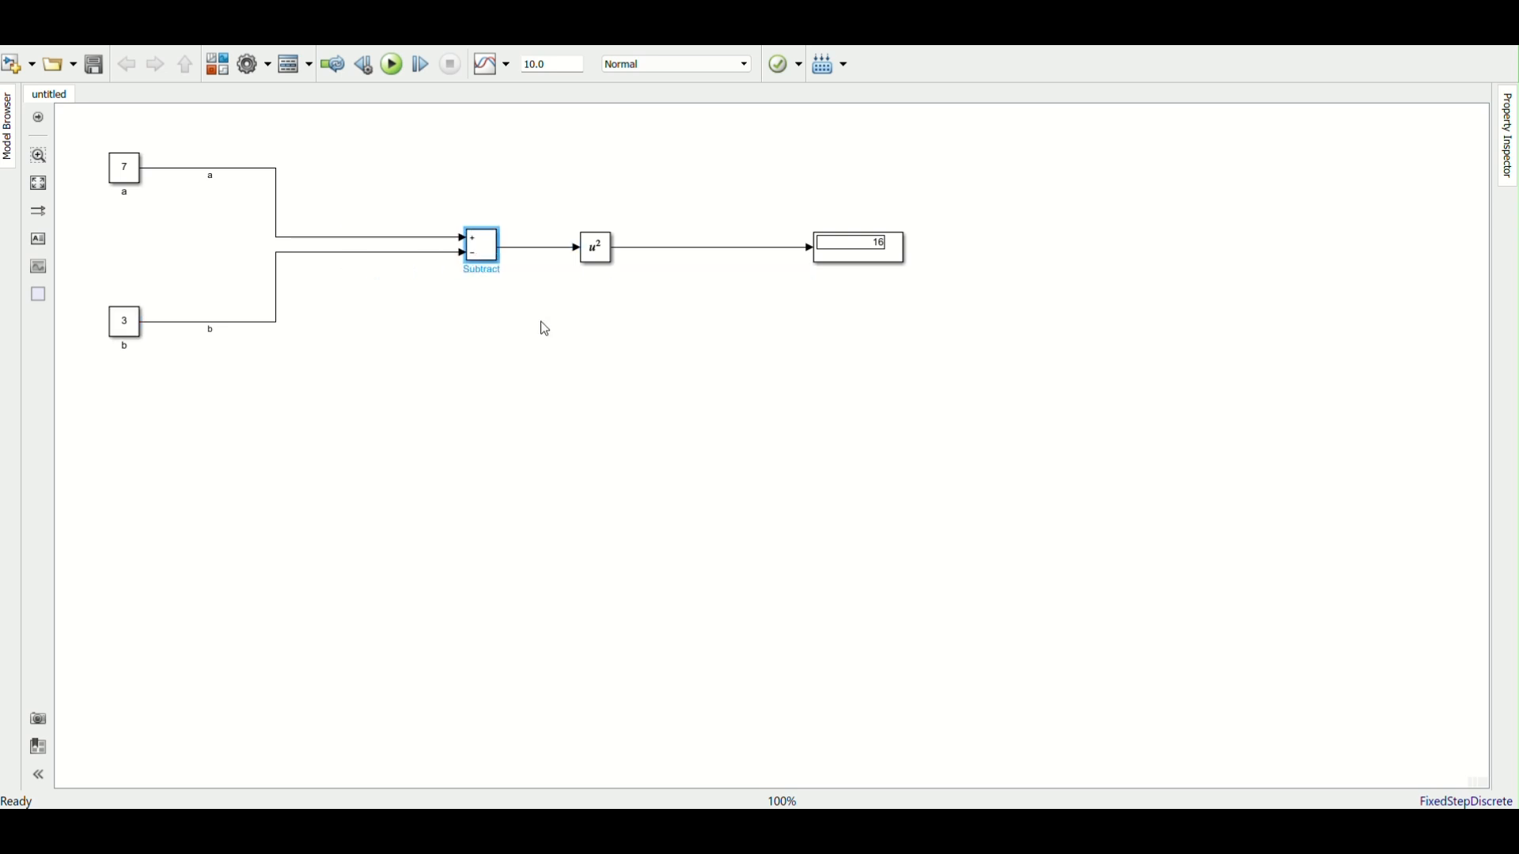
{"action": "left_click", "coordinate": [544, 329]}
{"action": "left_click", "coordinate": [597, 252]}
{"action": "left_click_drag", "start_coordinate": [597, 251], "coordinate": [680, 250]}
{"action": "left_click", "coordinate": [447, 432]}
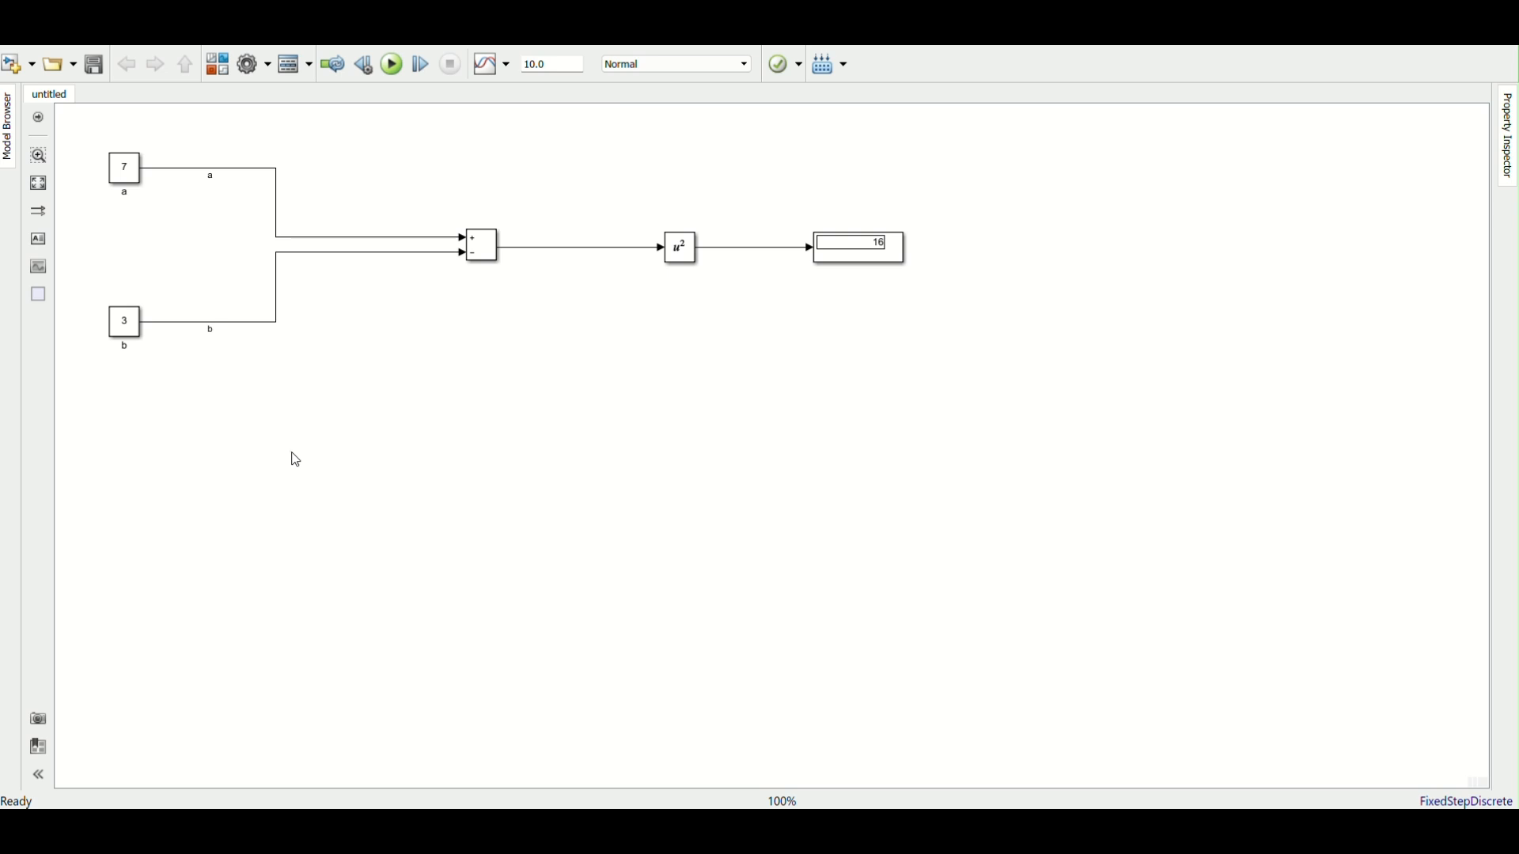
Add a Constant block with the value -2 and place it in the free space below the Subtract block
{"action": "double_click", "coordinate": [249, 405]}
{"action": "type", "text": "con"}
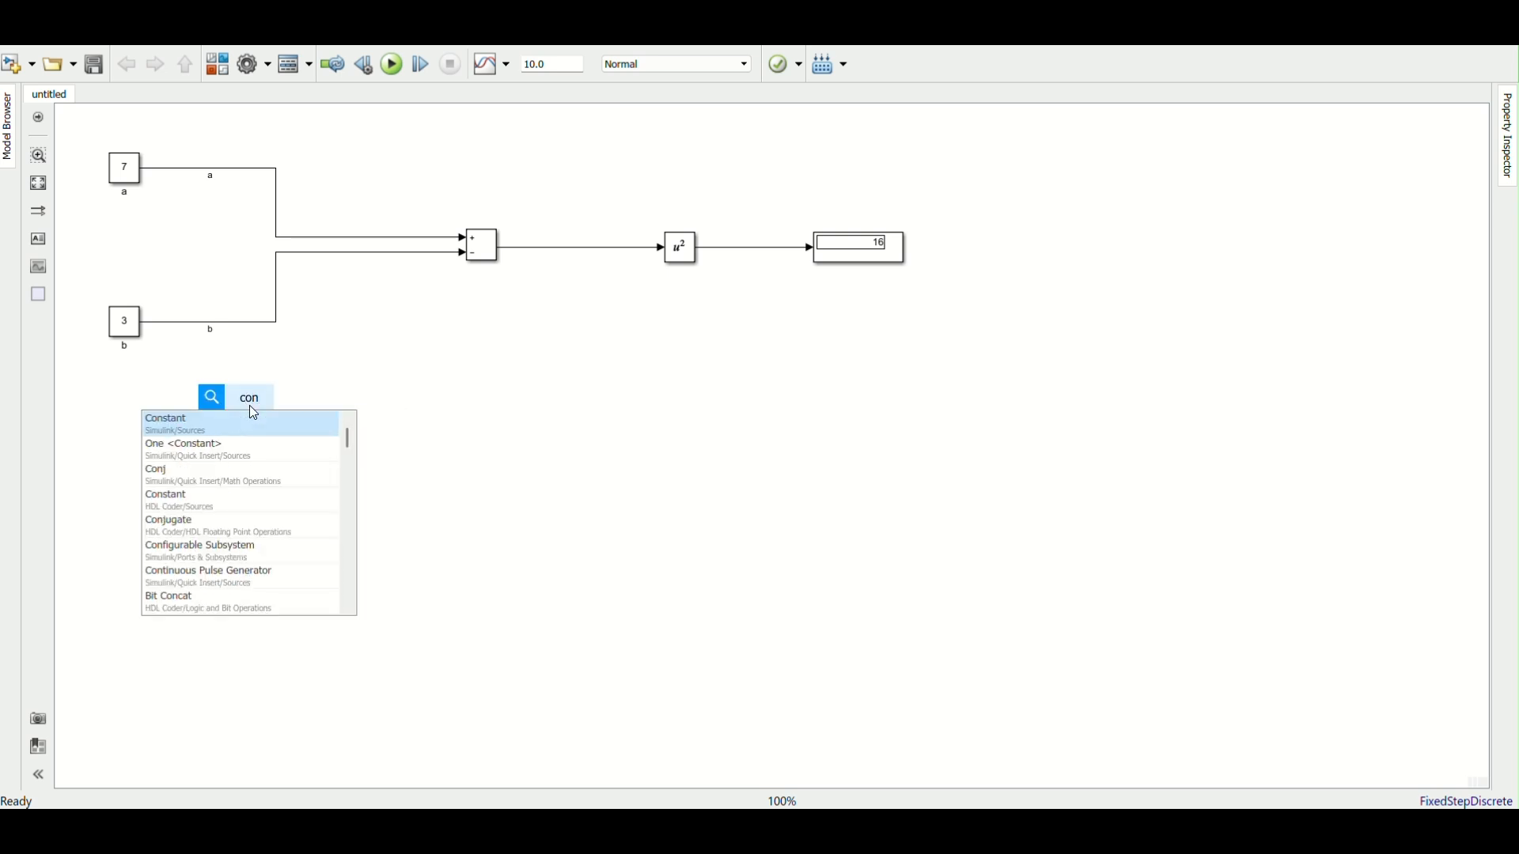
{"action": "key", "text": "Return"}
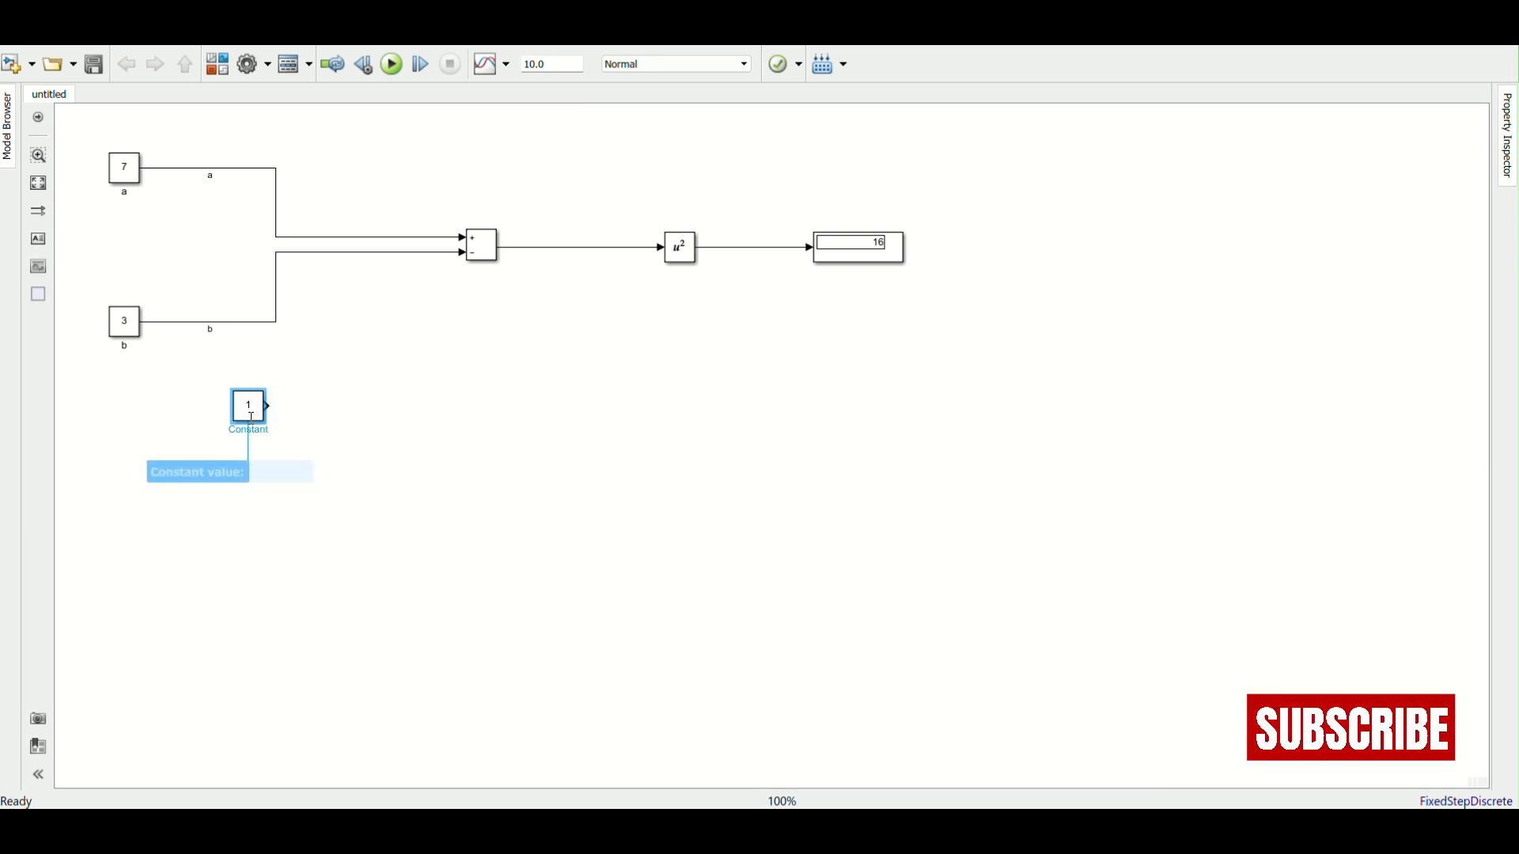
{"action": "type", "text": "2"}
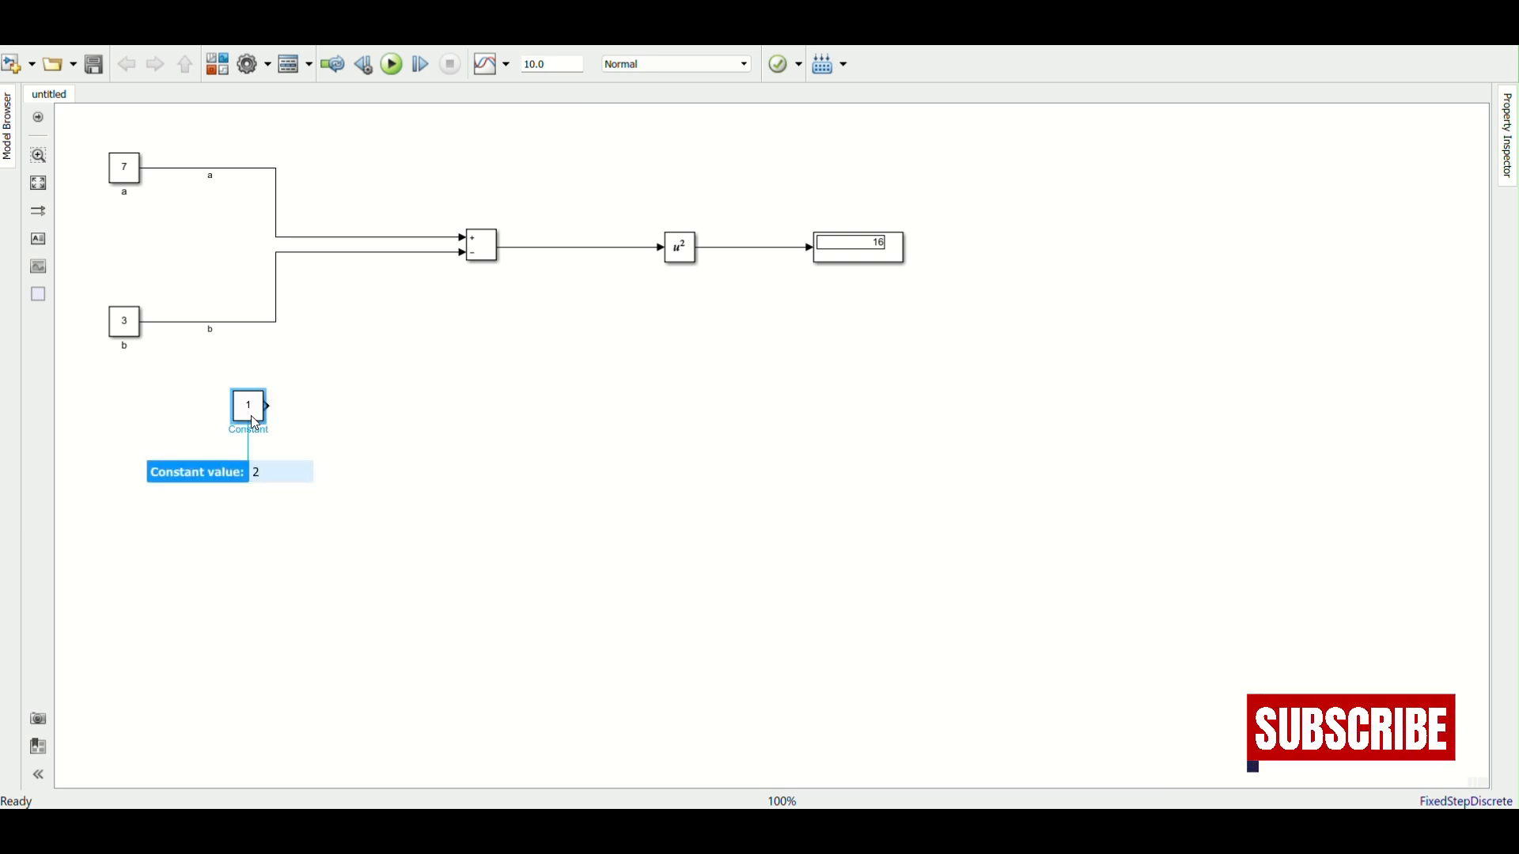
{"action": "key", "text": "BackSpace"}
{"action": "type", "text": "-2"}
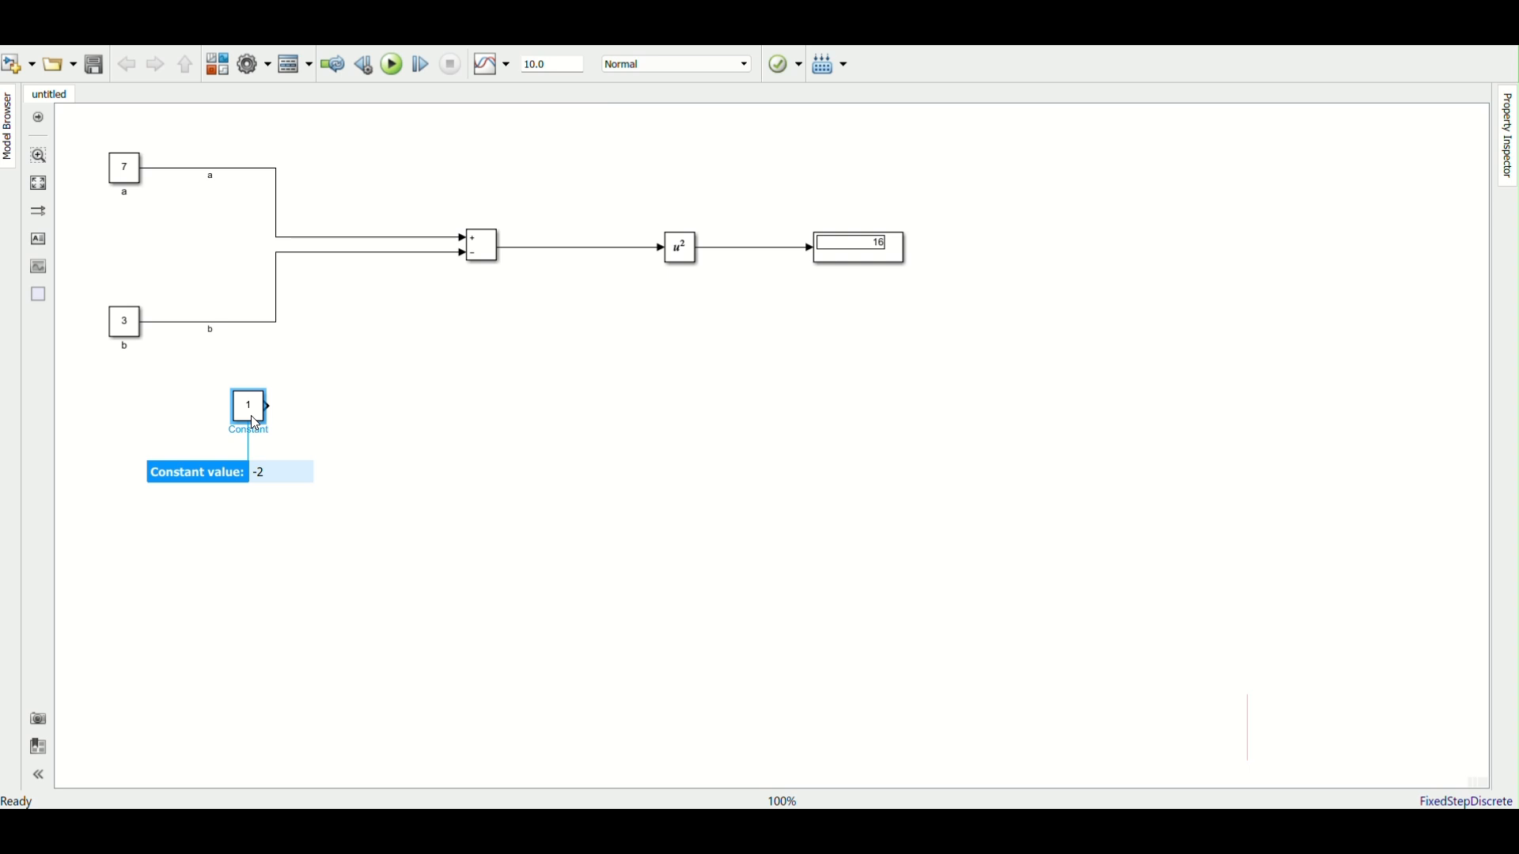
{"action": "left_click", "coordinate": [353, 430]}
{"action": "left_click_drag", "start_coordinate": [250, 408], "coordinate": [436, 476]}
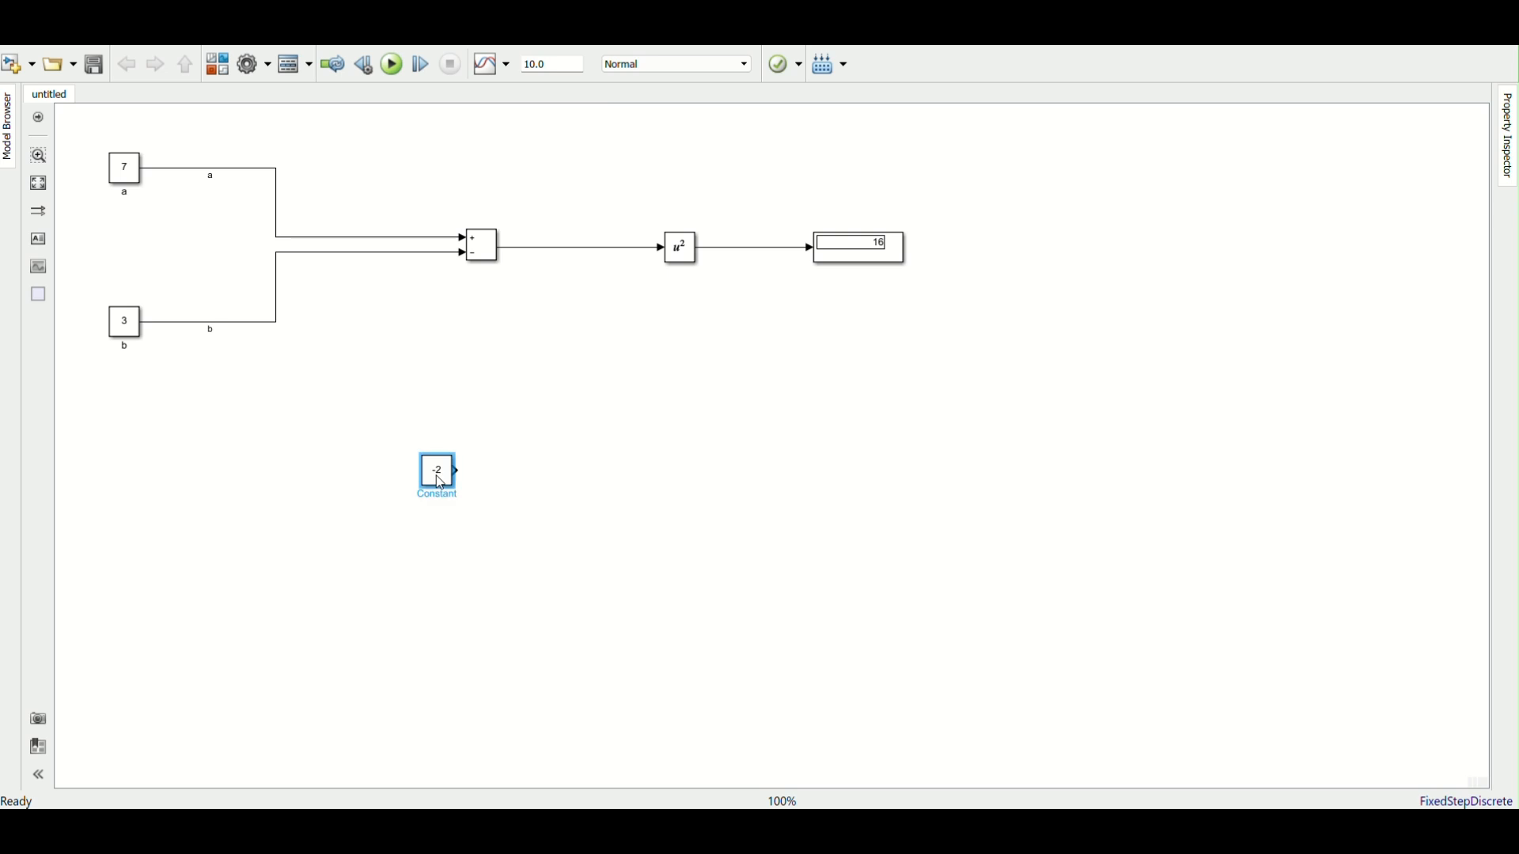
Place two copies of the Square block below the Subtract block, with the -2 constant aligned between them
{"action": "left_click", "coordinate": [686, 250]}
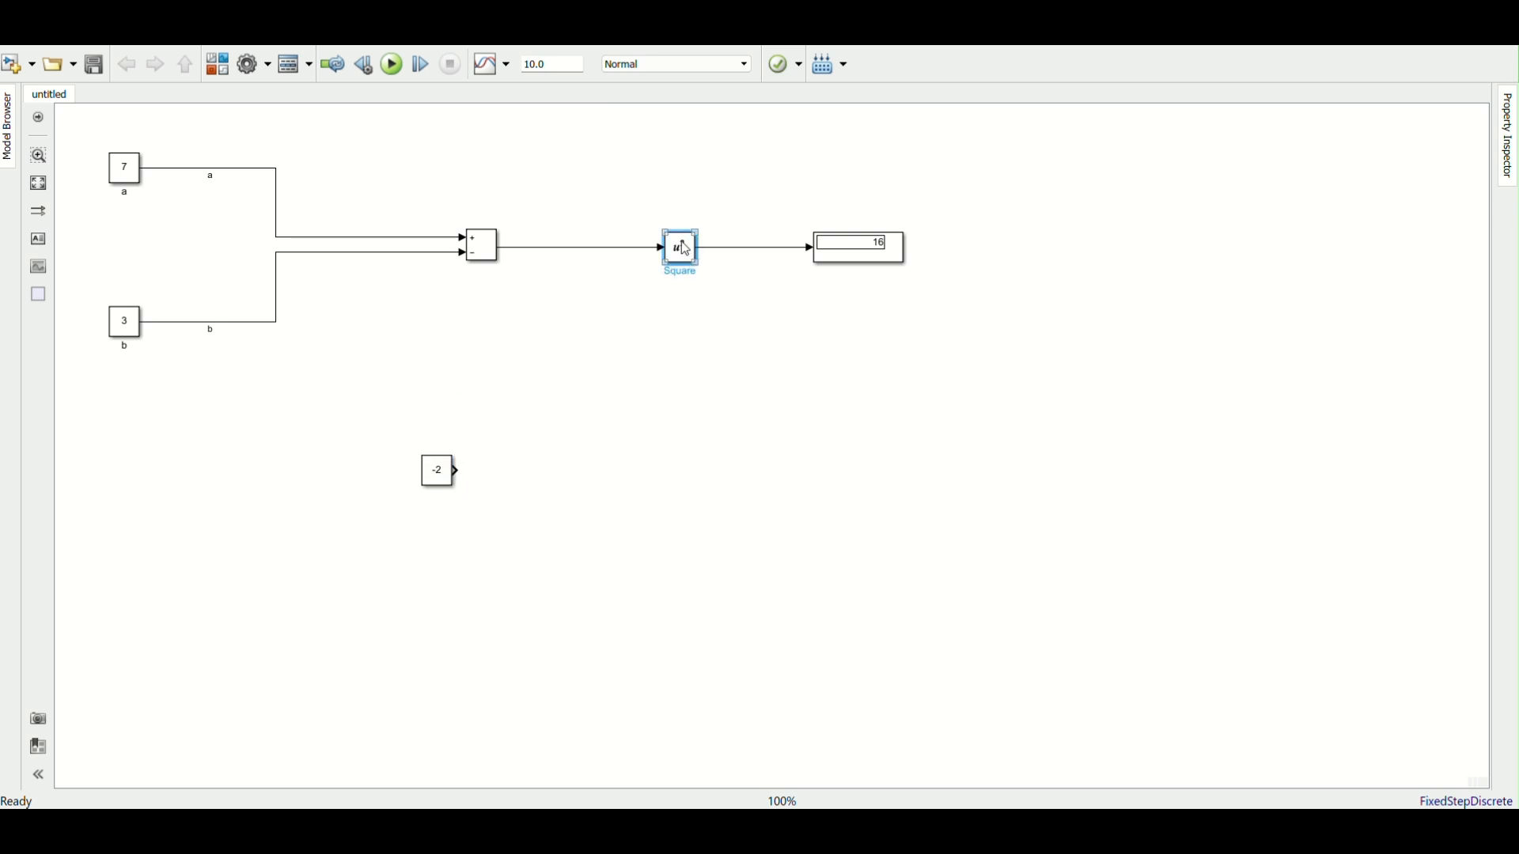
{"action": "left_click_drag", "start_coordinate": [686, 250], "coordinate": [468, 586]}
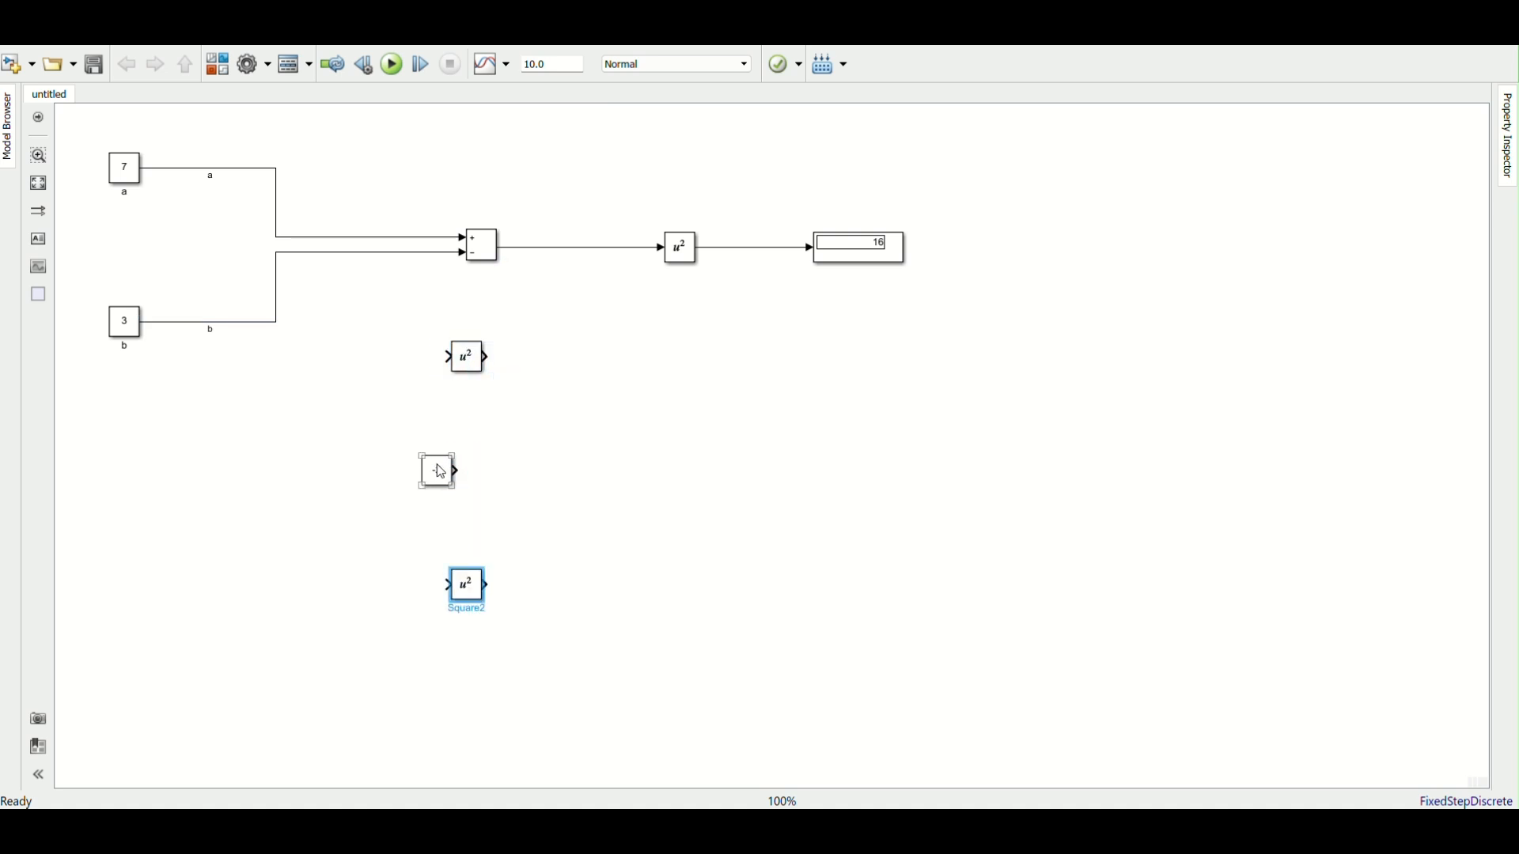
{"action": "left_click_drag", "start_coordinate": [440, 473], "coordinate": [470, 432]}
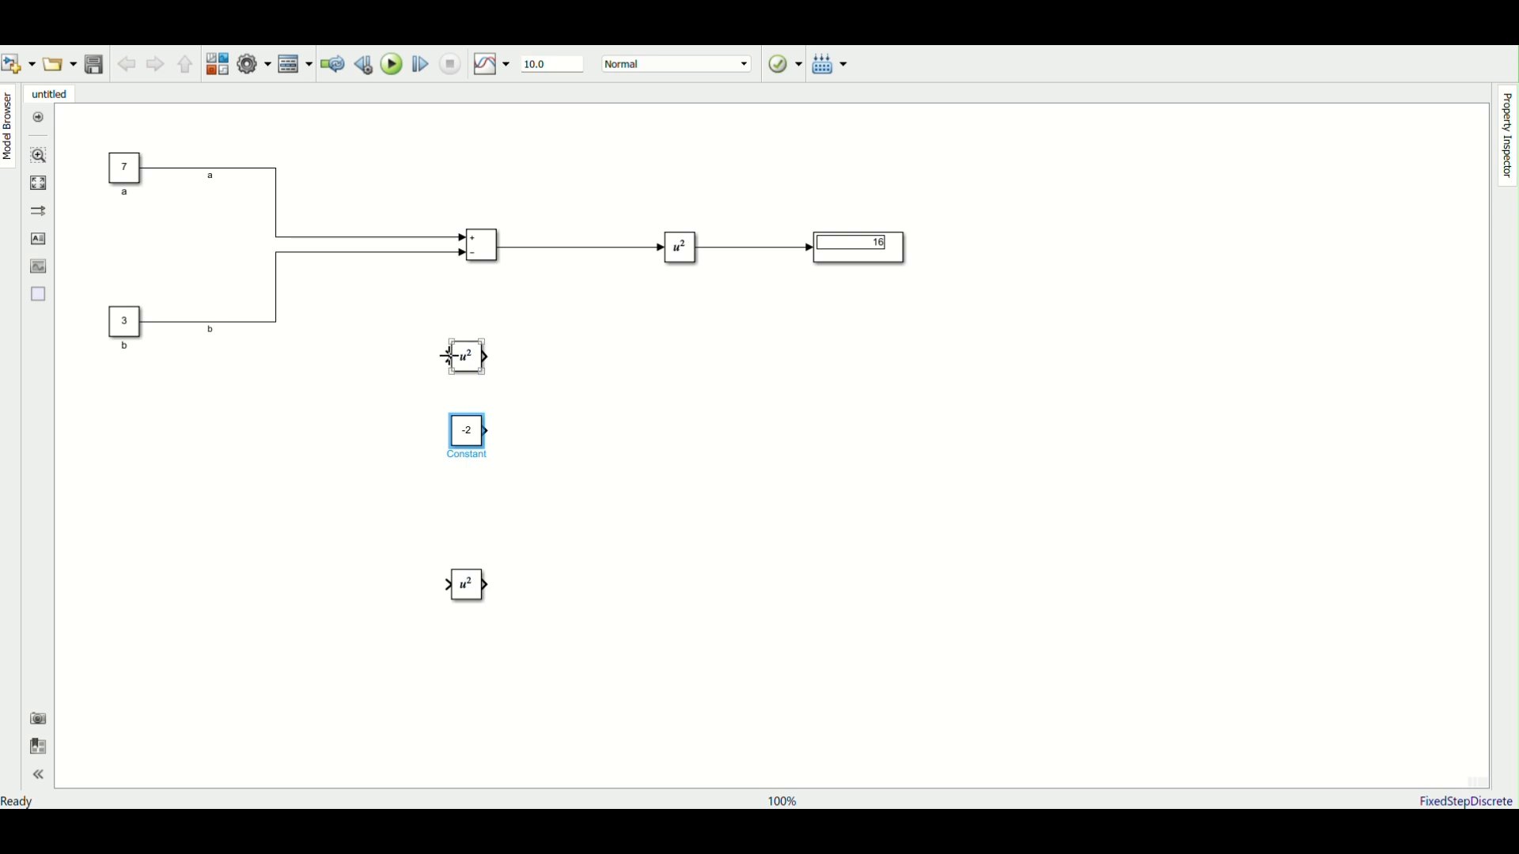
Branch signal a to the input of the upper copied Square block
{"action": "left_click_drag", "start_coordinate": [447, 357], "coordinate": [367, 180]}
{"action": "left_click", "coordinate": [360, 237]}
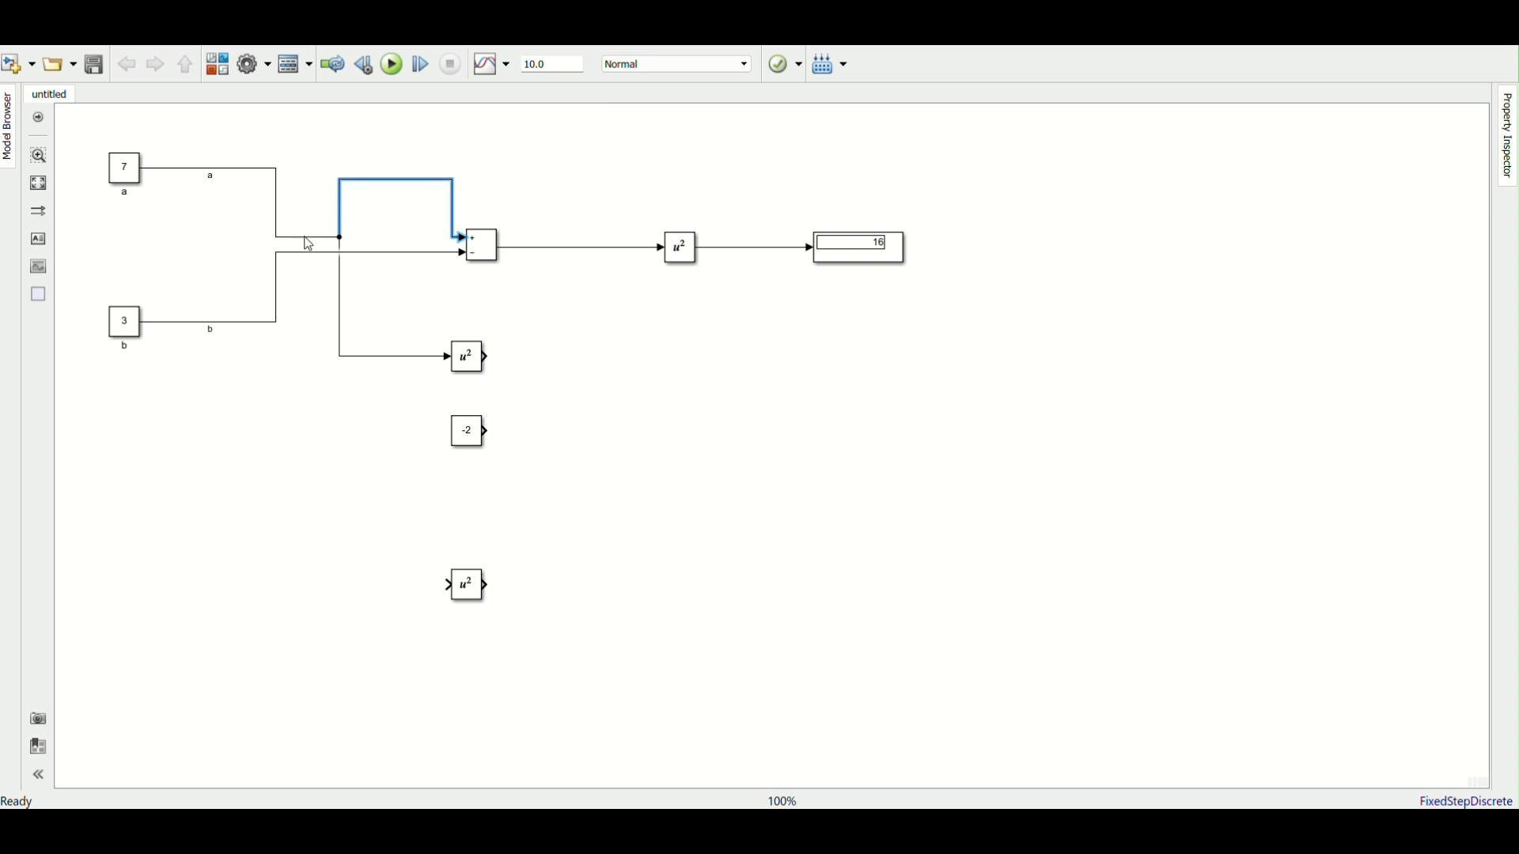
Straighten signal line a by raising its branch point and lowering constant a level with it
{"action": "left_click_drag", "start_coordinate": [305, 237], "coordinate": [304, 173]}
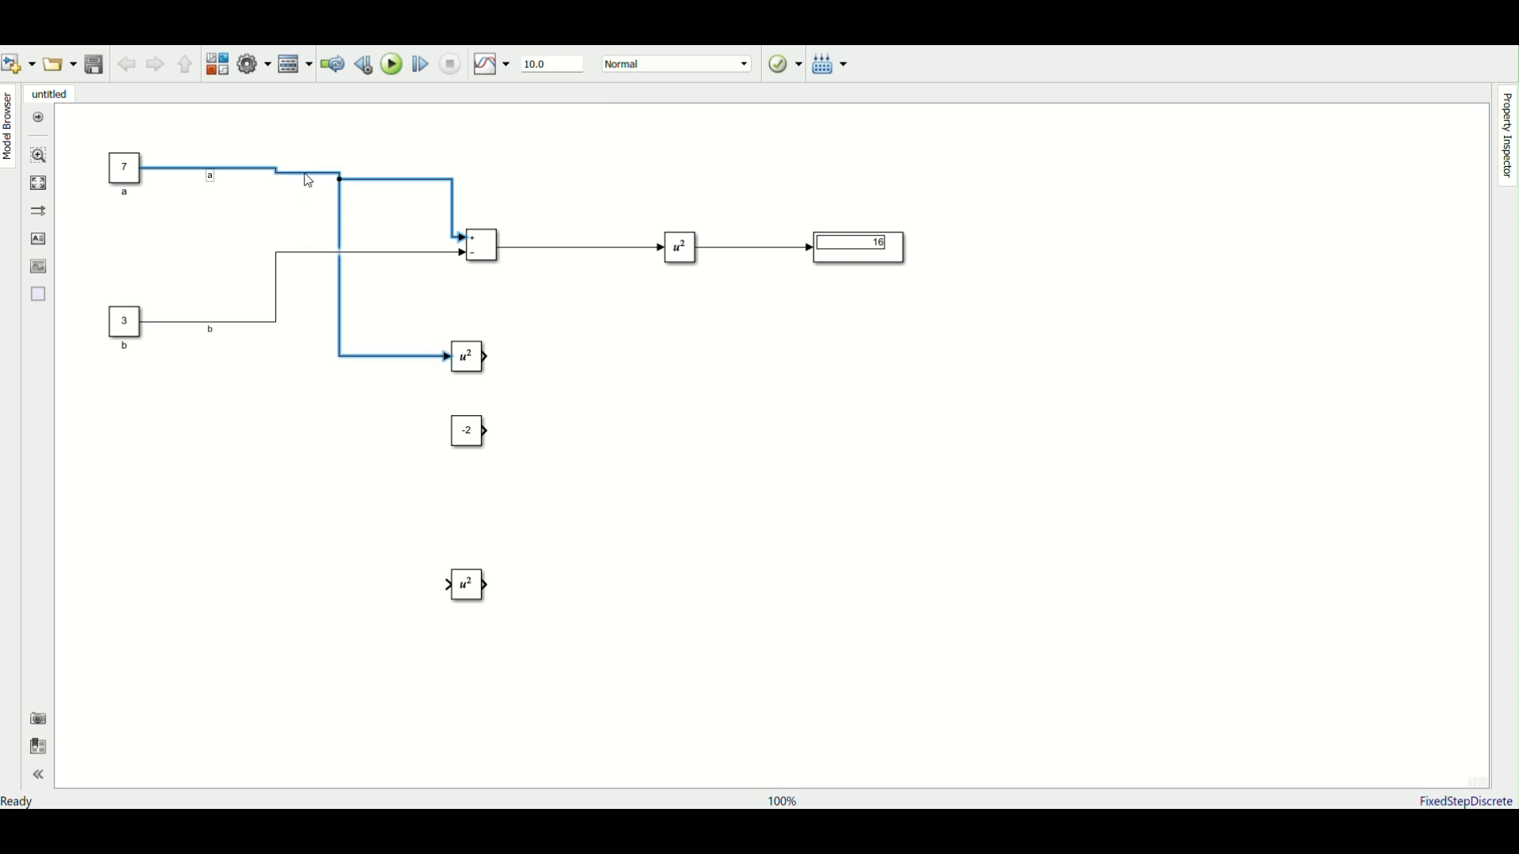
{"action": "left_click", "coordinate": [122, 170]}
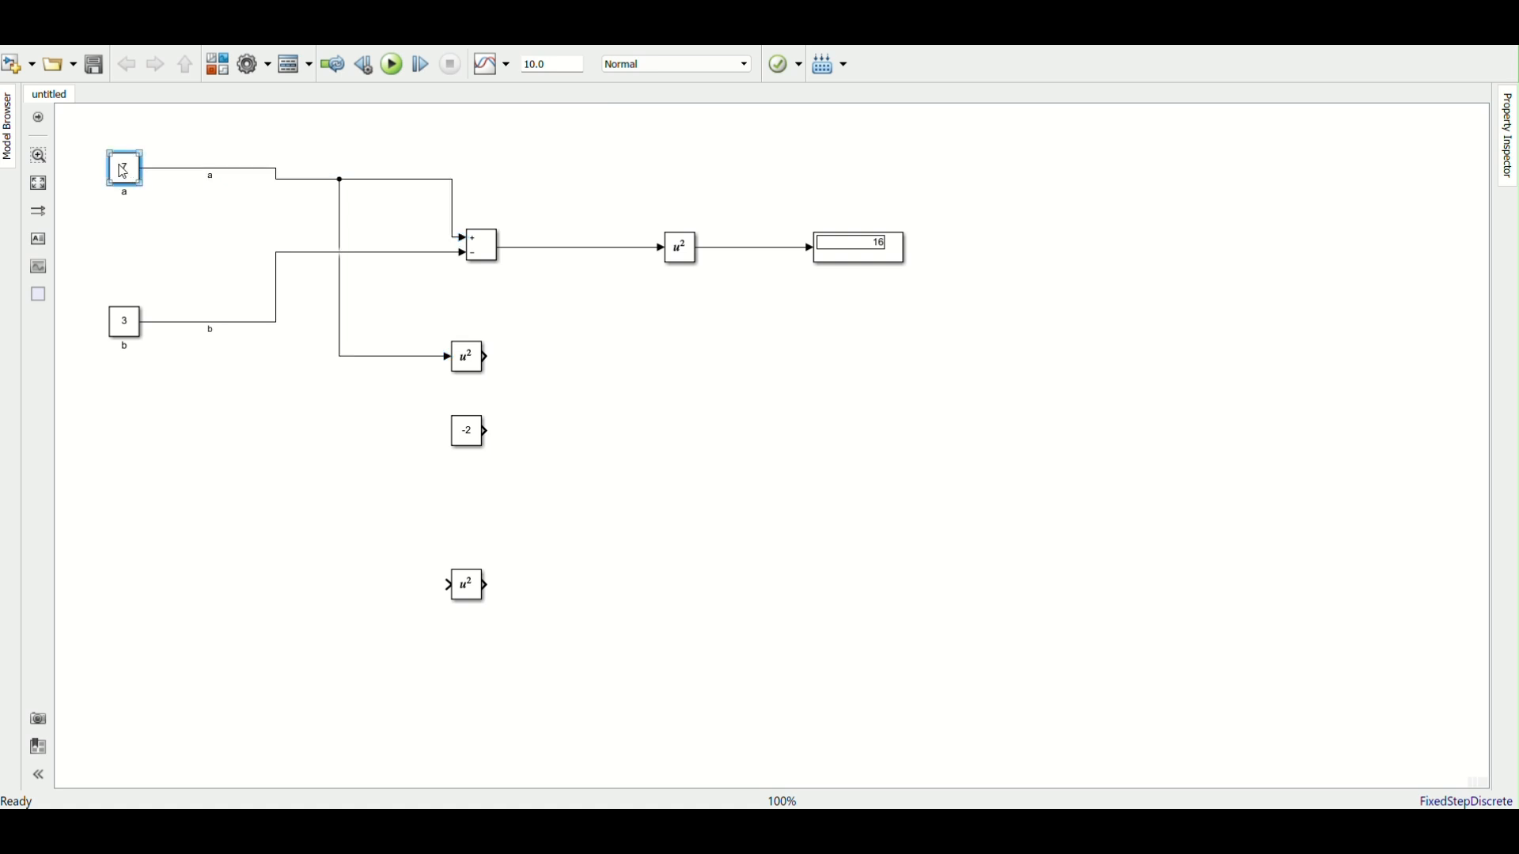
{"action": "left_click_drag", "start_coordinate": [122, 170], "coordinate": [117, 183]}
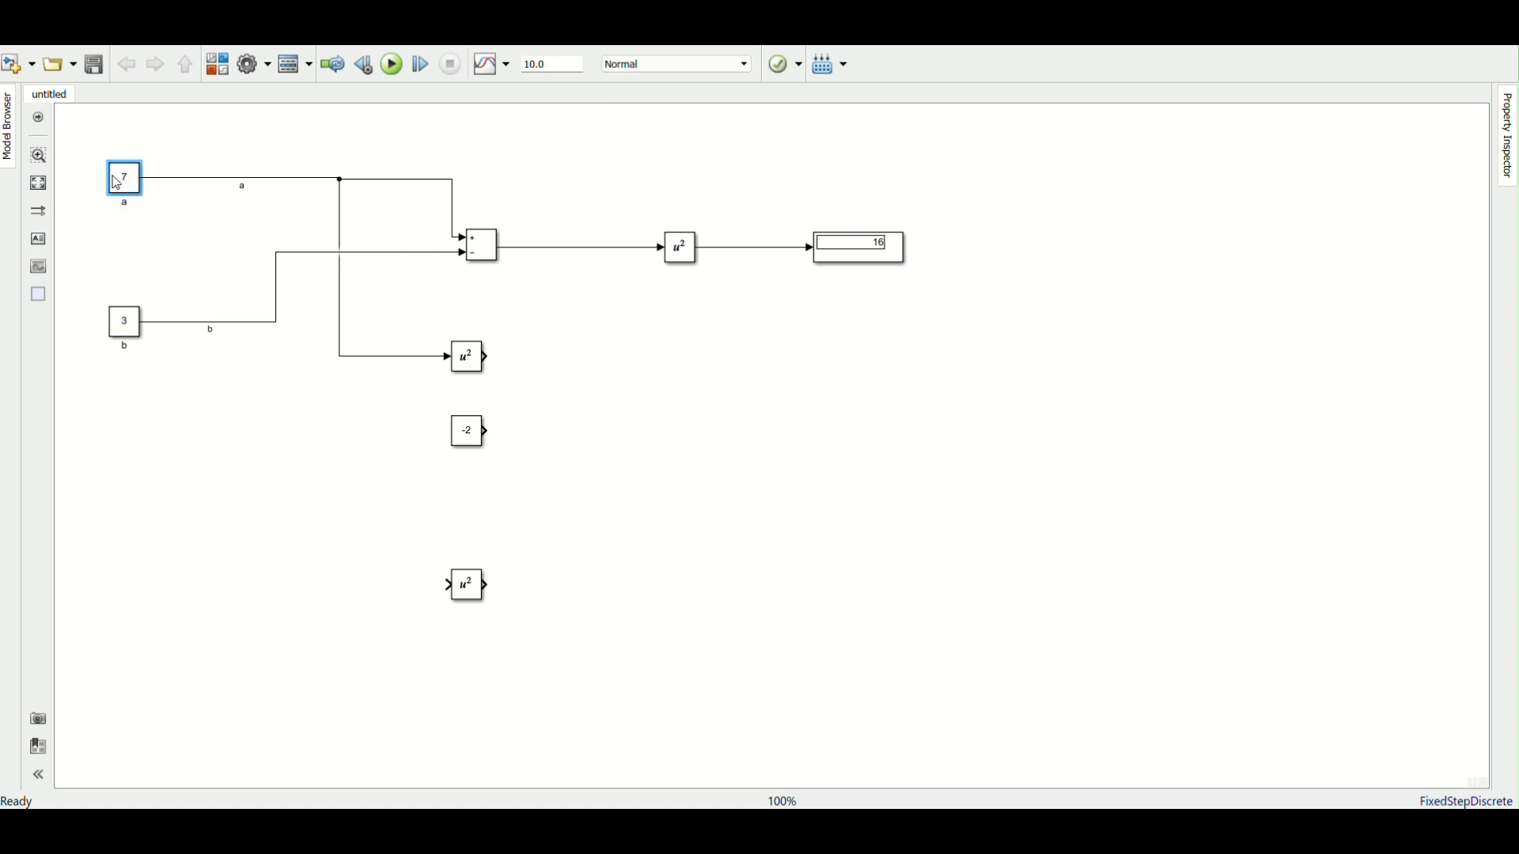
{"action": "left_click", "coordinate": [484, 257]}
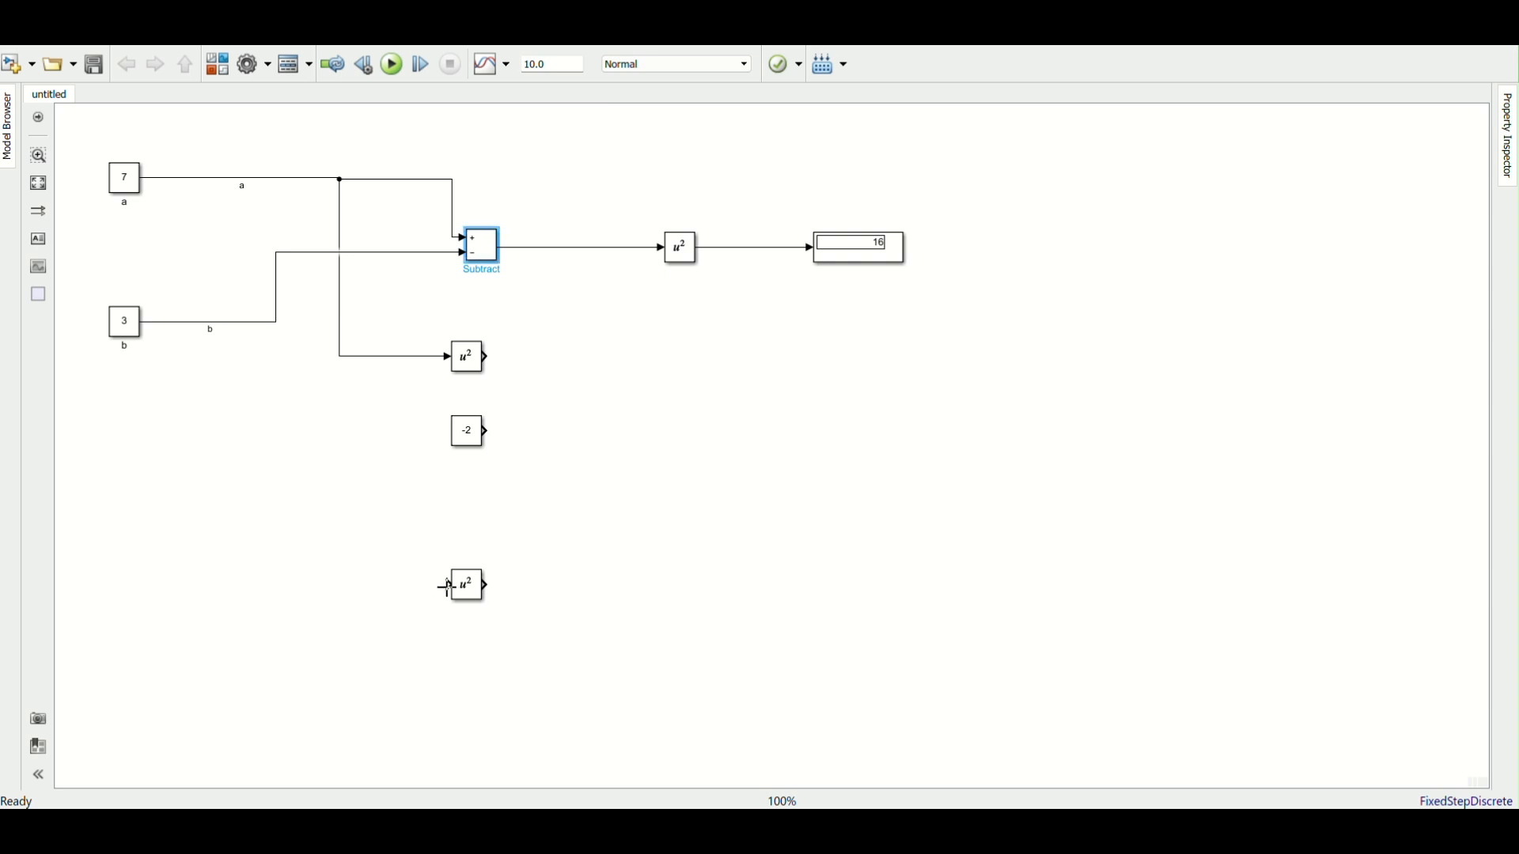
Branch signal b to the lower Square block, and align the upper copied Square and the -2 constant under the Subtract block
{"action": "left_click_drag", "start_coordinate": [448, 588], "coordinate": [158, 322]}
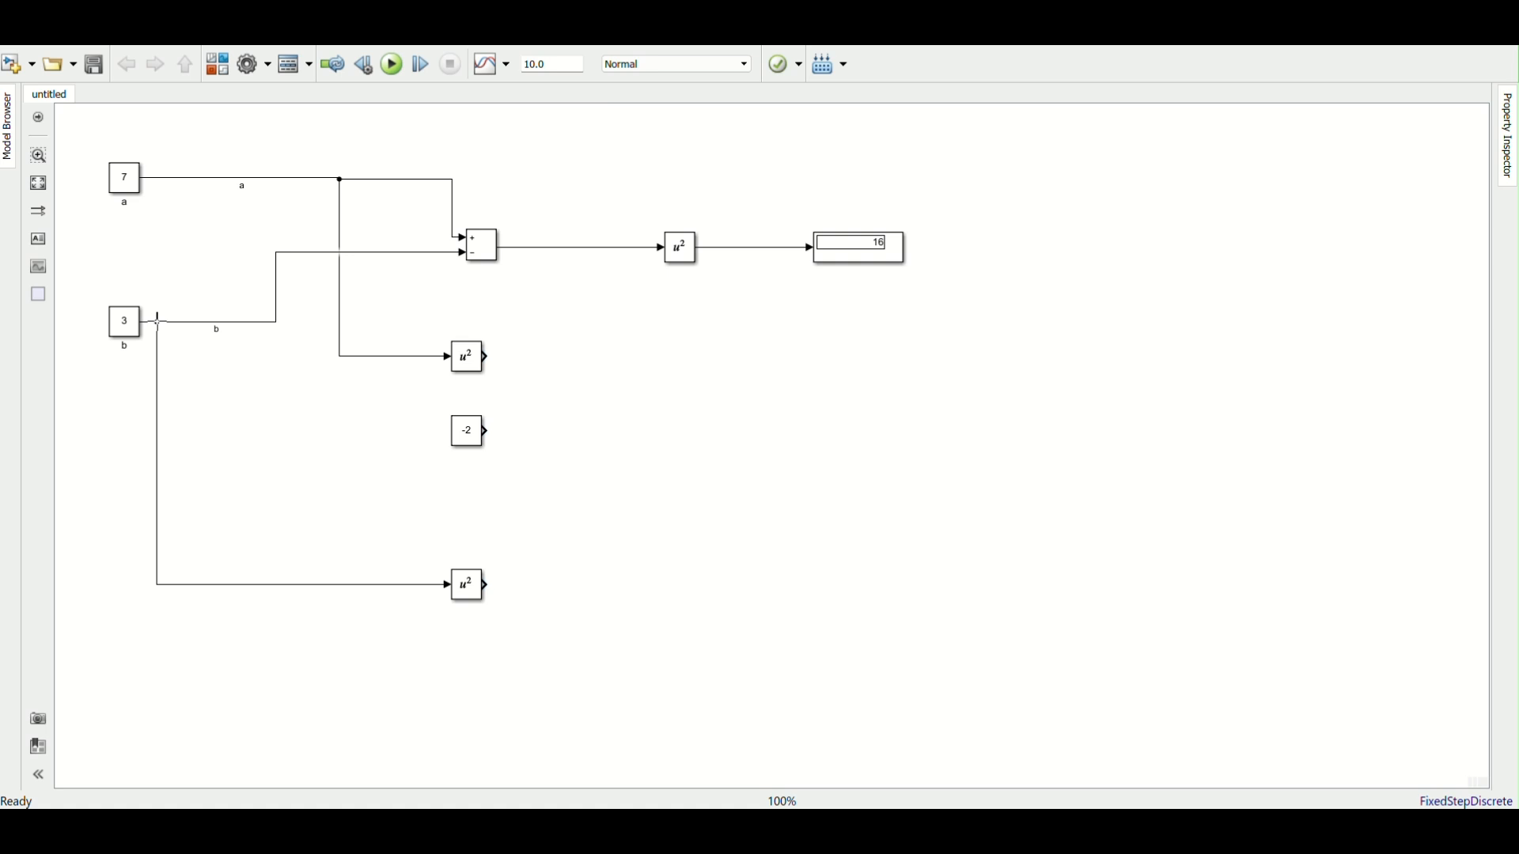
{"action": "left_click", "coordinate": [473, 443]}
{"action": "left_click", "coordinate": [469, 360]}
{"action": "left_click_drag", "start_coordinate": [470, 360], "coordinate": [485, 348]}
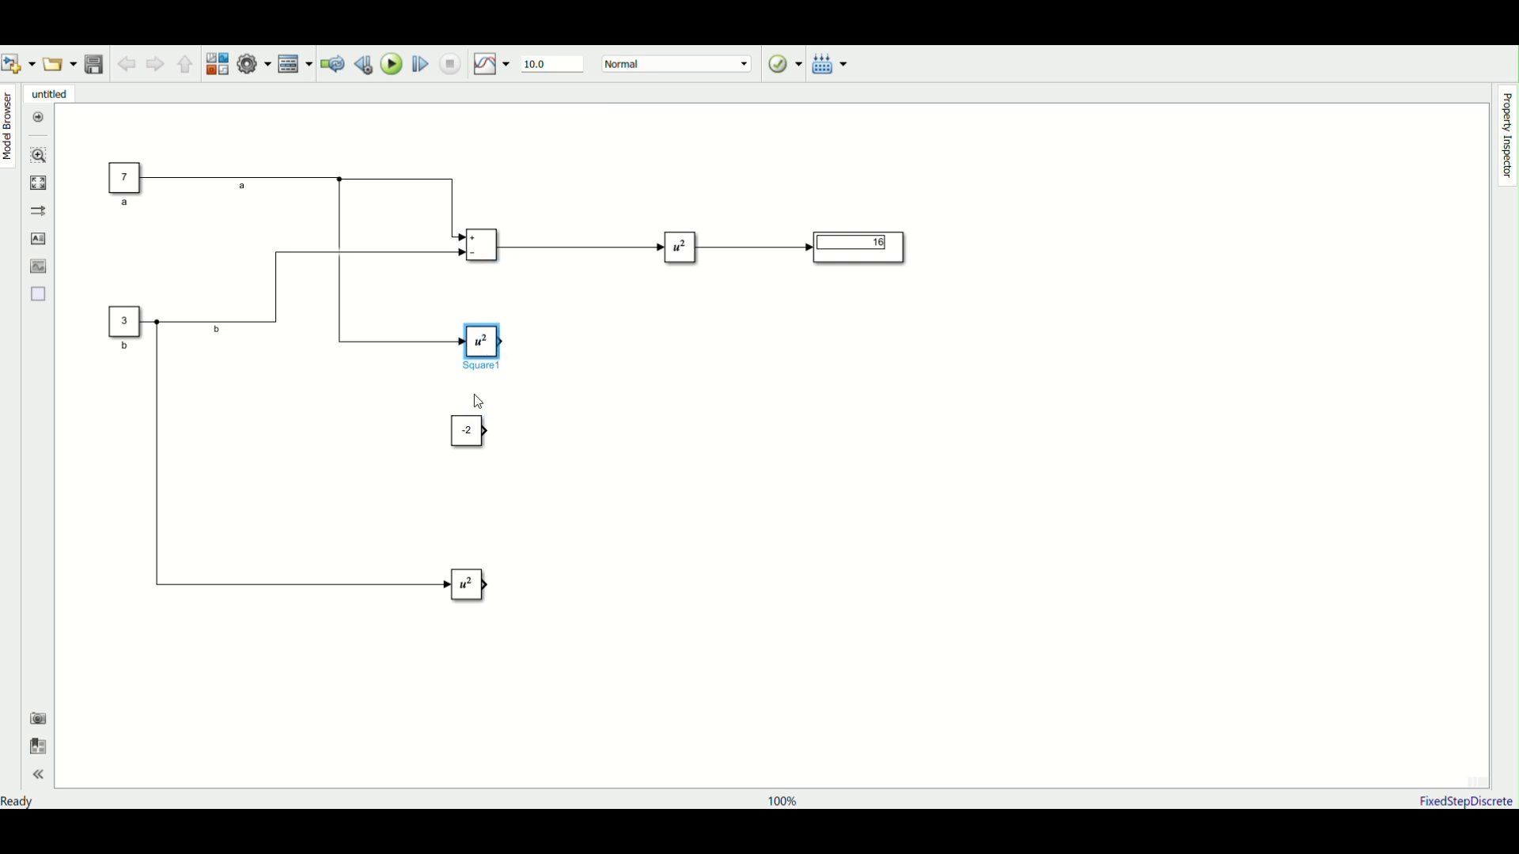
{"action": "left_click_drag", "start_coordinate": [471, 432], "coordinate": [486, 408]}
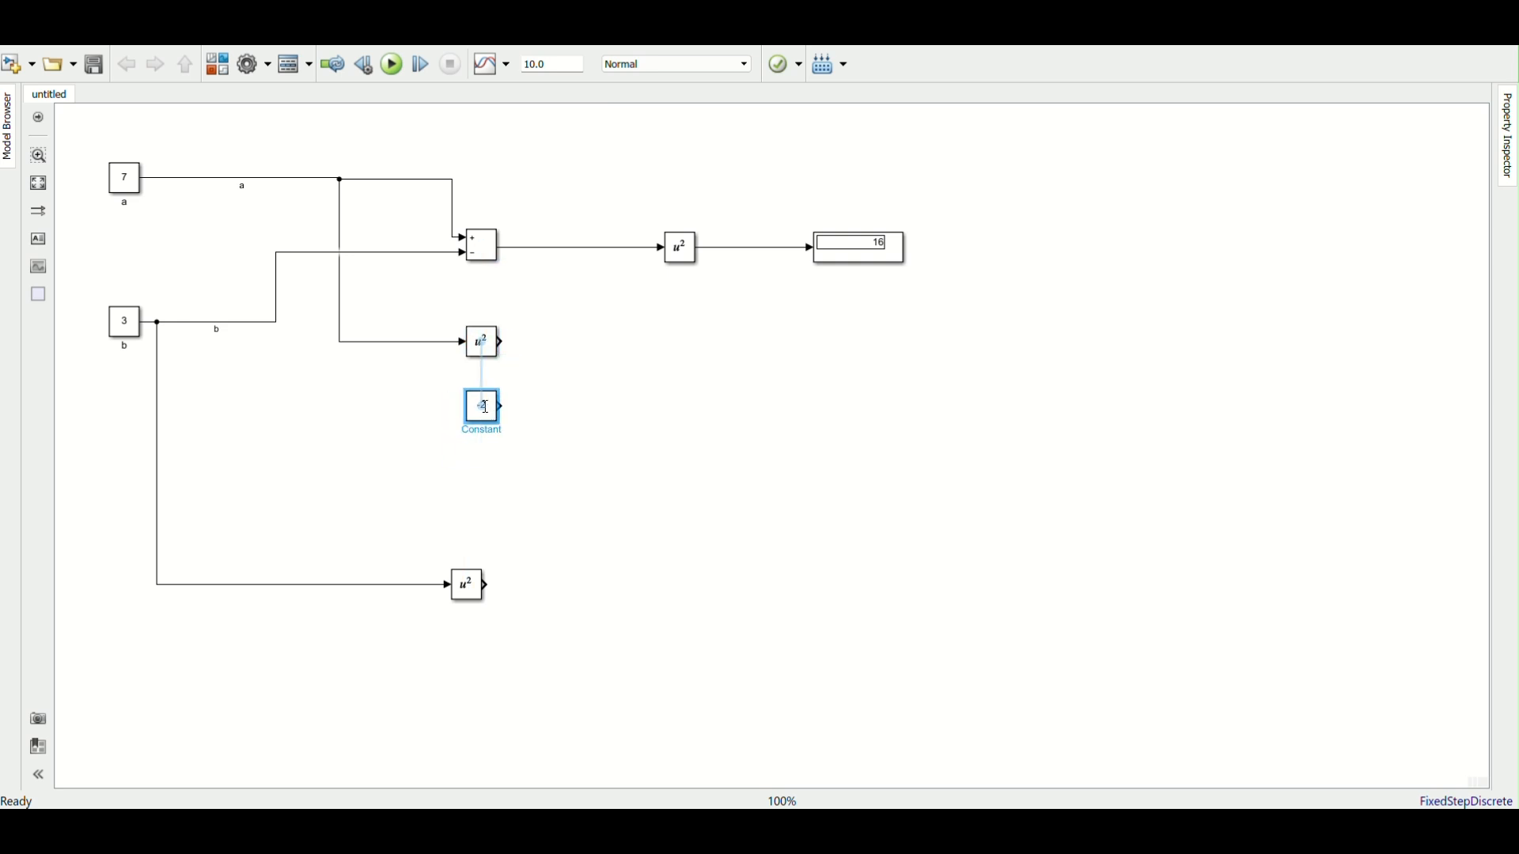
Add a Product block beside the -2 constant and set its number of inputs to 3
{"action": "double_click", "coordinate": [567, 431]}
{"action": "type", "text": "produ"}
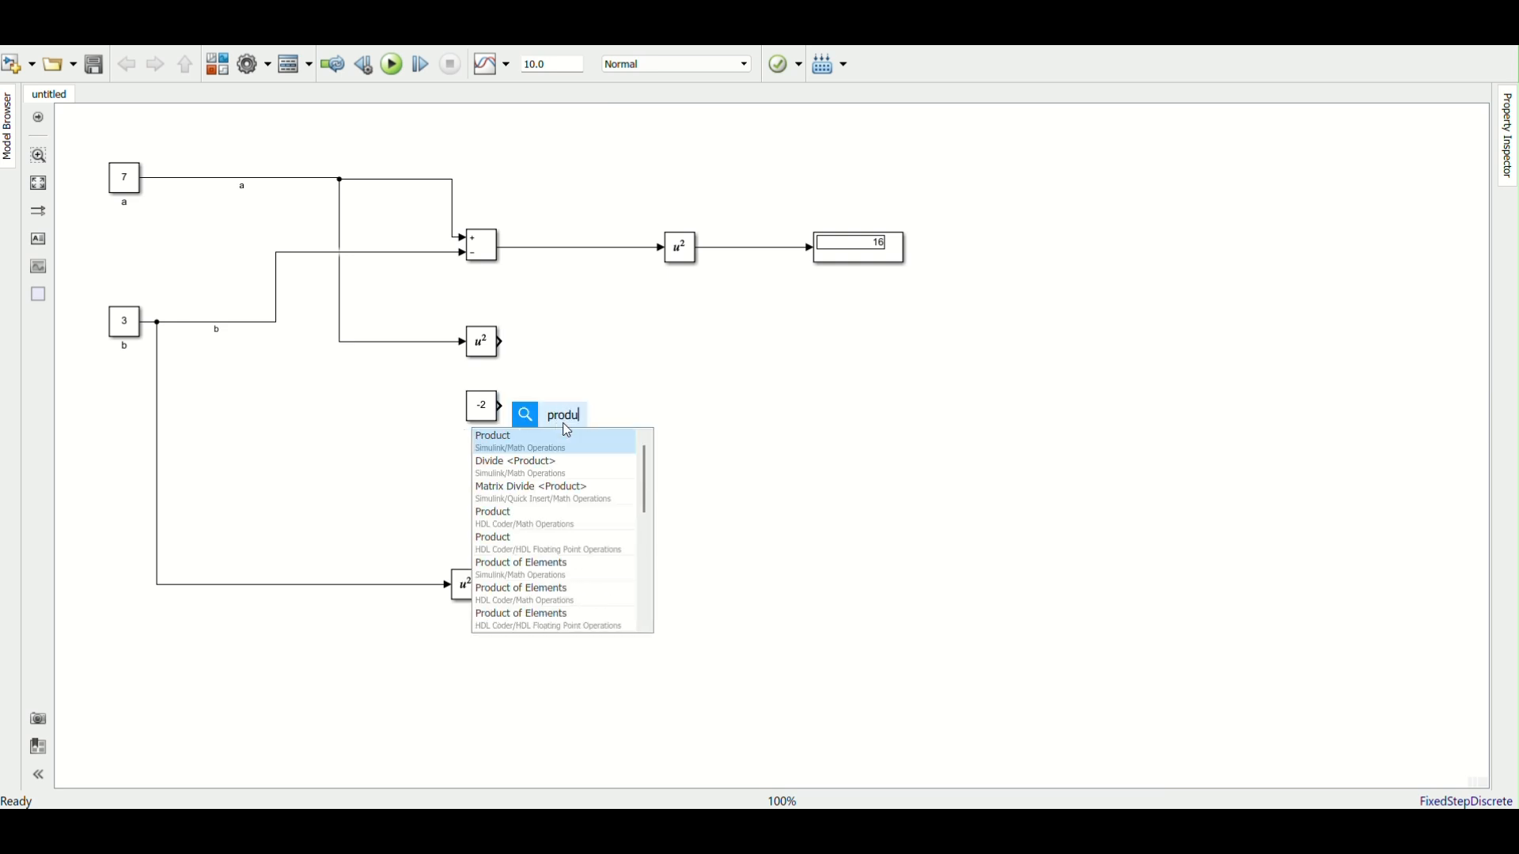
{"action": "type", "text": "ct"}
{"action": "left_click", "coordinate": [567, 435]}
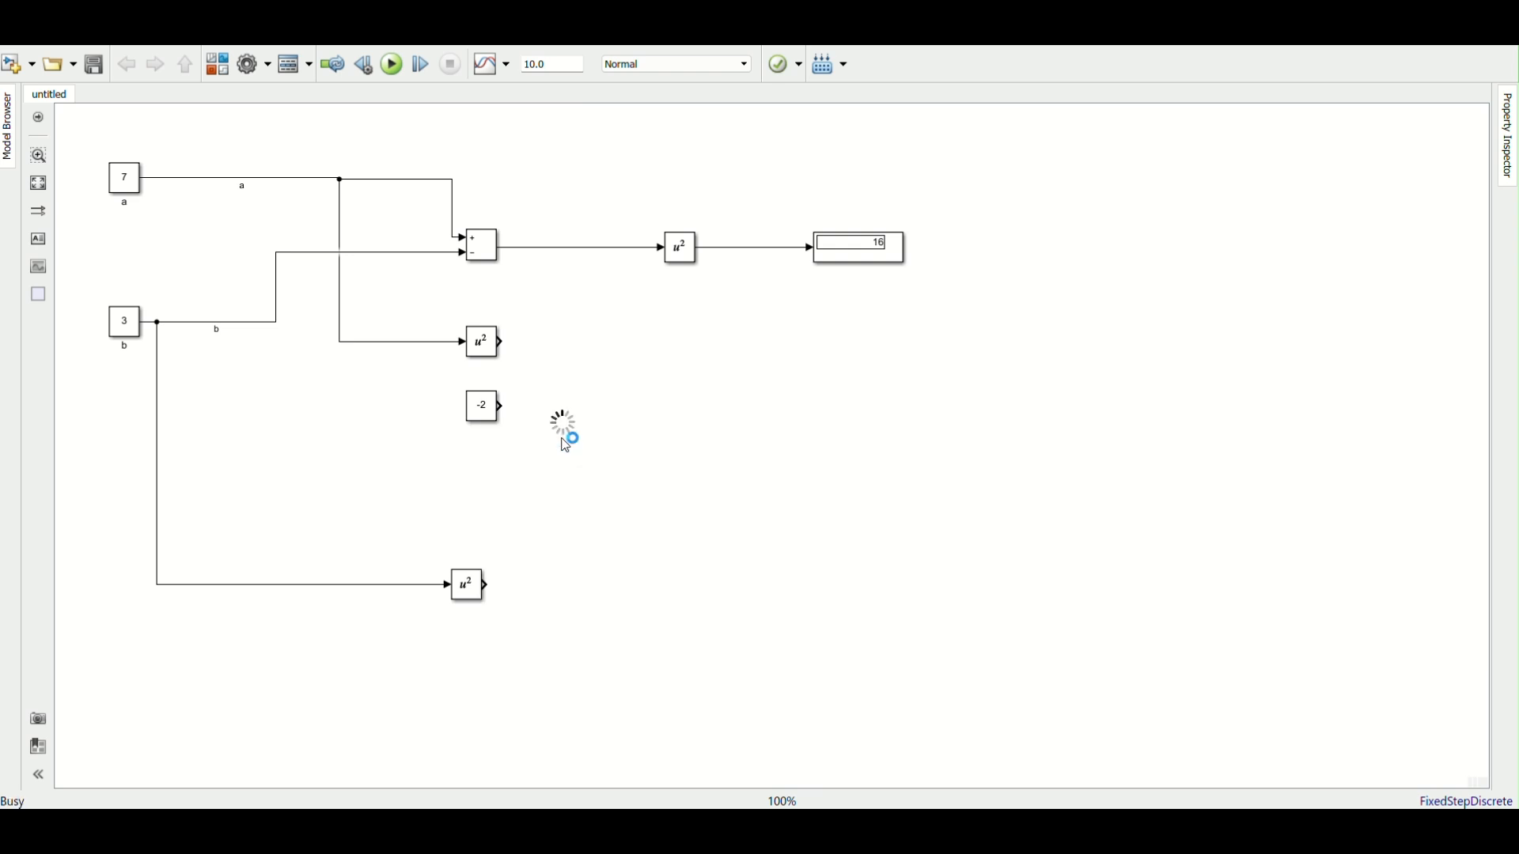
{"action": "double_click", "coordinate": [563, 425]}
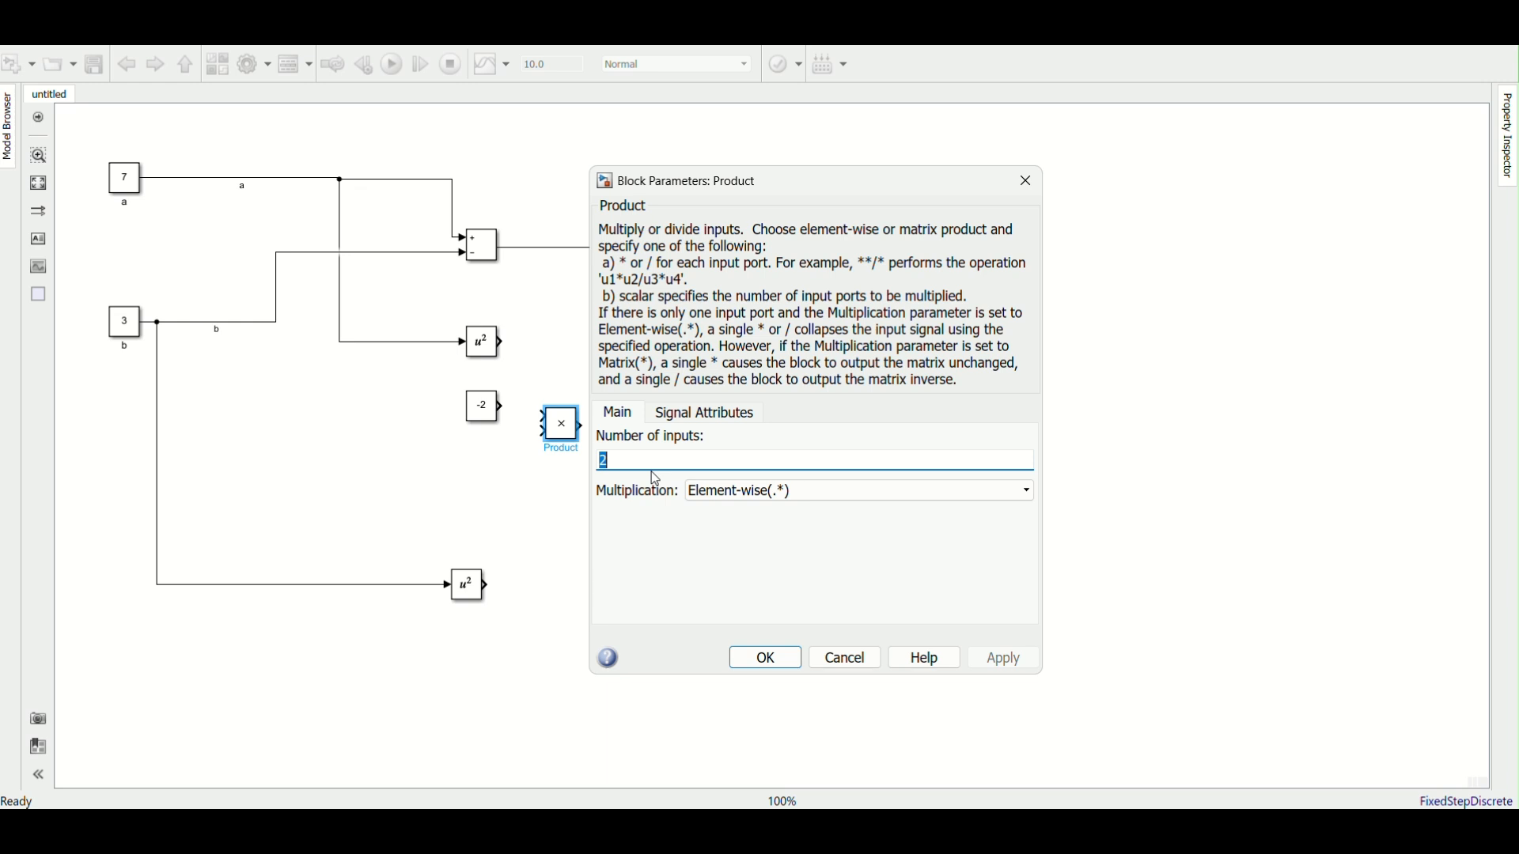
{"action": "type", "text": "3"}
{"action": "left_click", "coordinate": [765, 658]}
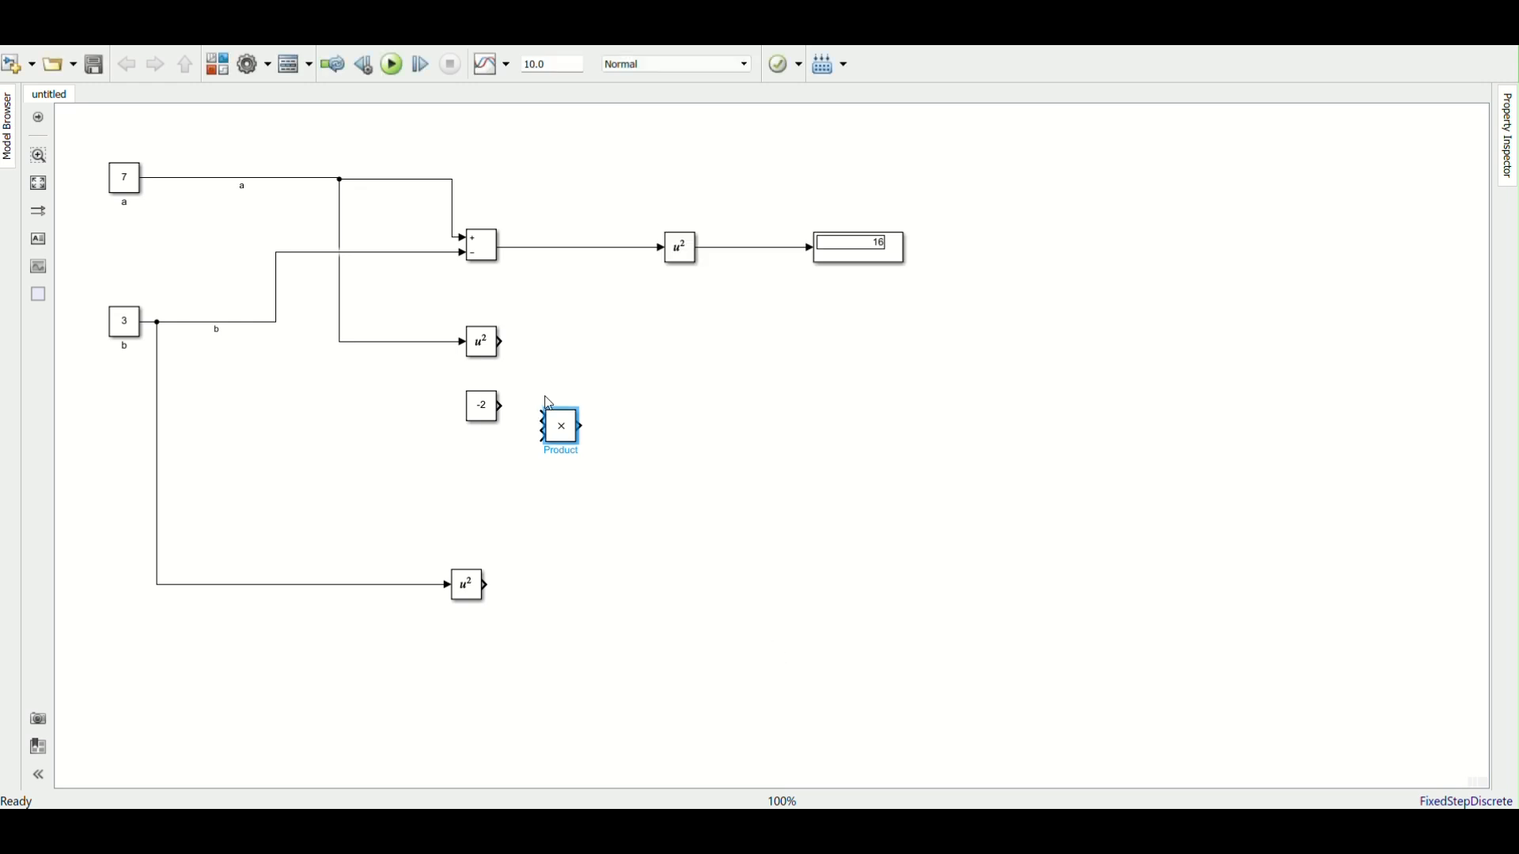
Enlarge the Product block and wire the -2 constant, signal a and signal b to its three inputs in order
{"action": "left_click_drag", "start_coordinate": [580, 441], "coordinate": [664, 472]}
{"action": "left_click", "coordinate": [607, 408]}
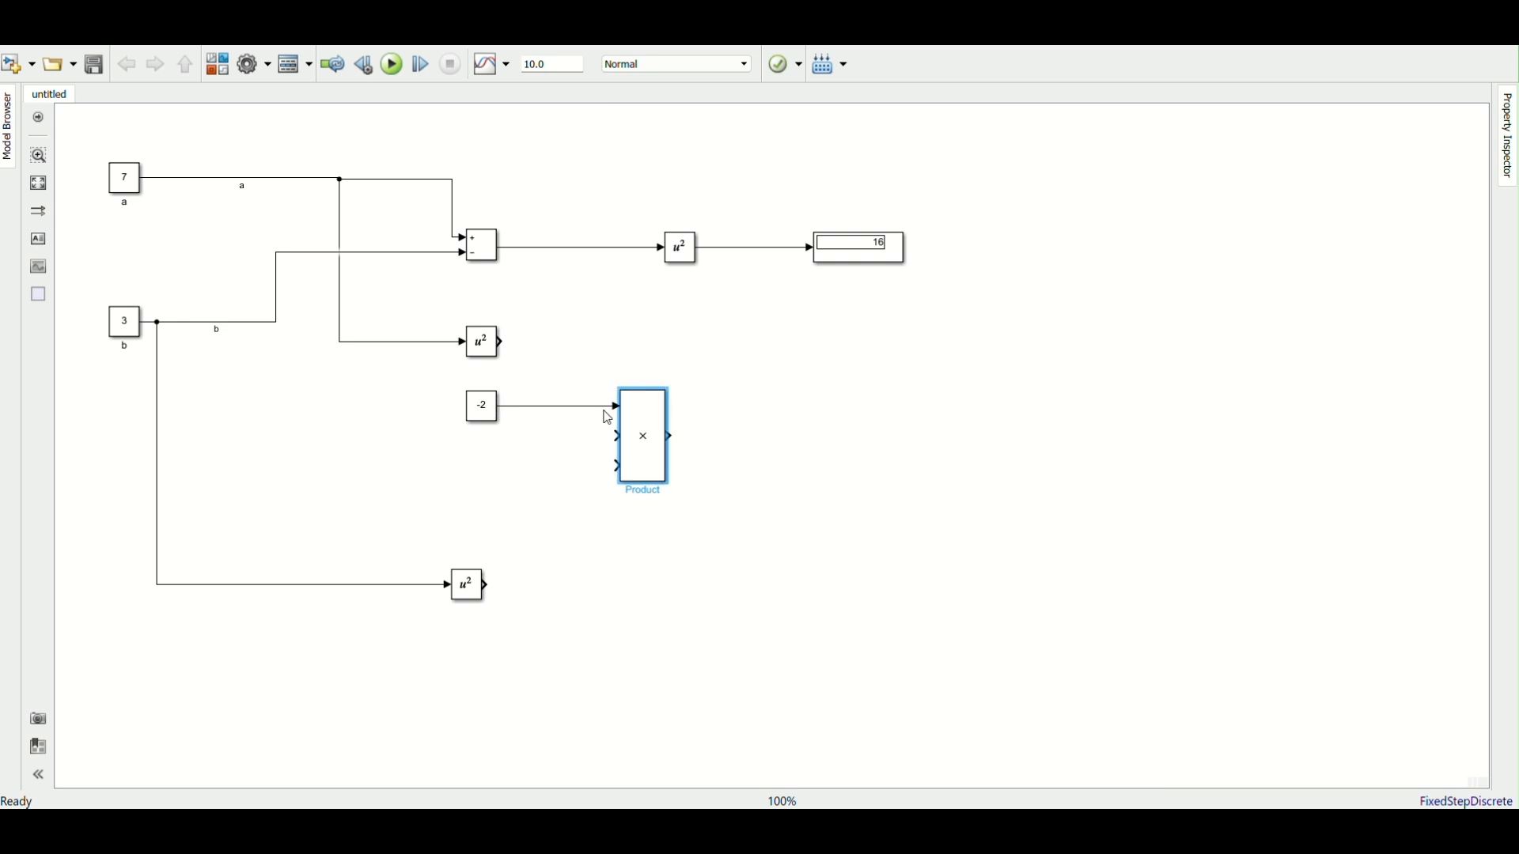
{"action": "left_click_drag", "start_coordinate": [618, 436], "coordinate": [339, 342]}
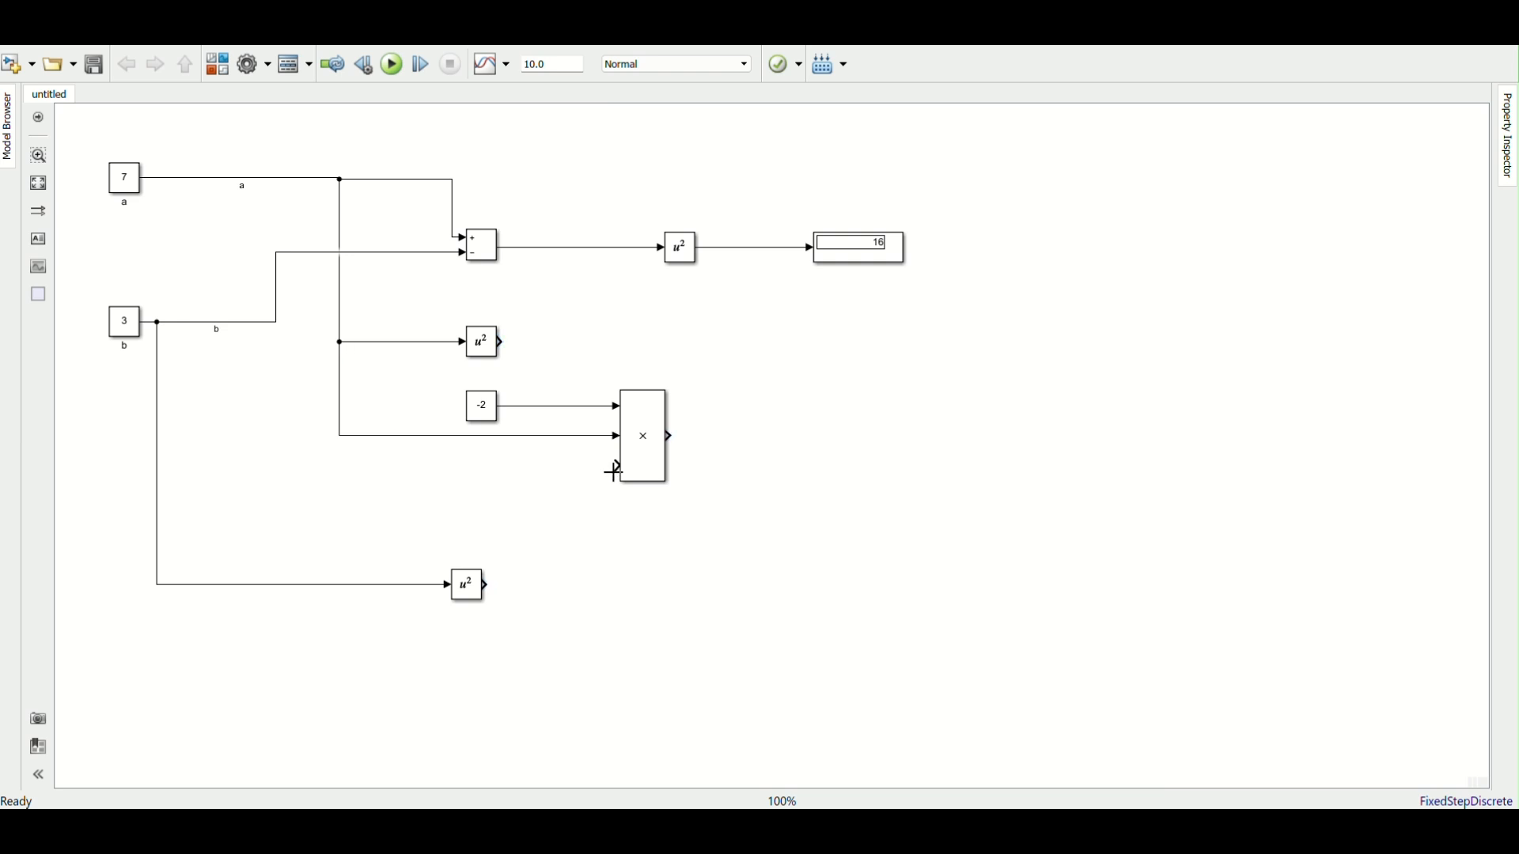
{"action": "left_click_drag", "start_coordinate": [615, 466], "coordinate": [335, 584]}
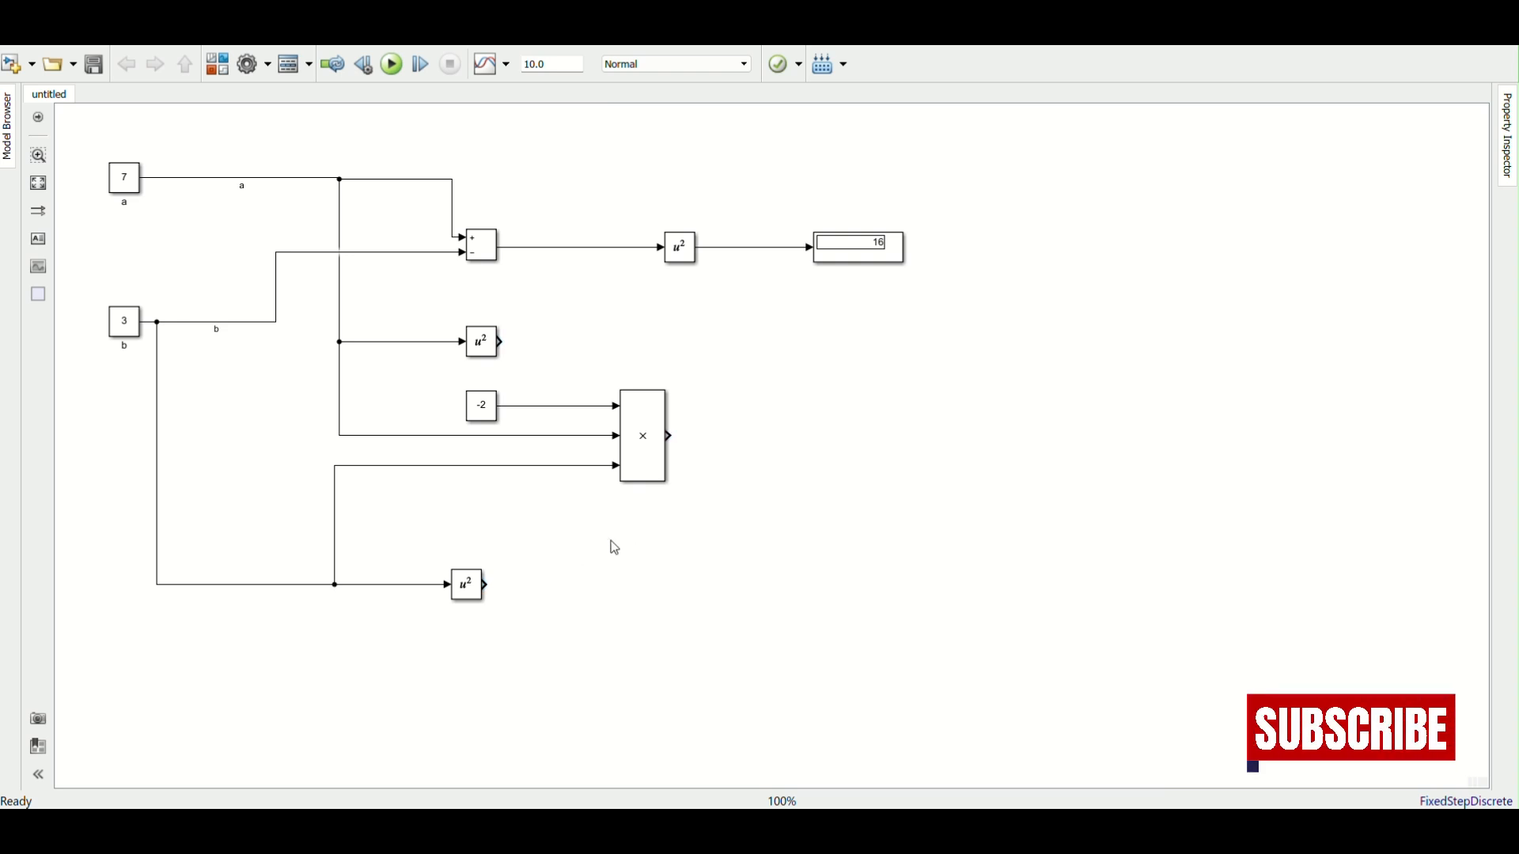
Align the lower Square block vertically with the -2 constant and the upper Square block
{"action": "left_click", "coordinate": [468, 586]}
{"action": "left_click_drag", "start_coordinate": [470, 586], "coordinate": [484, 584]}
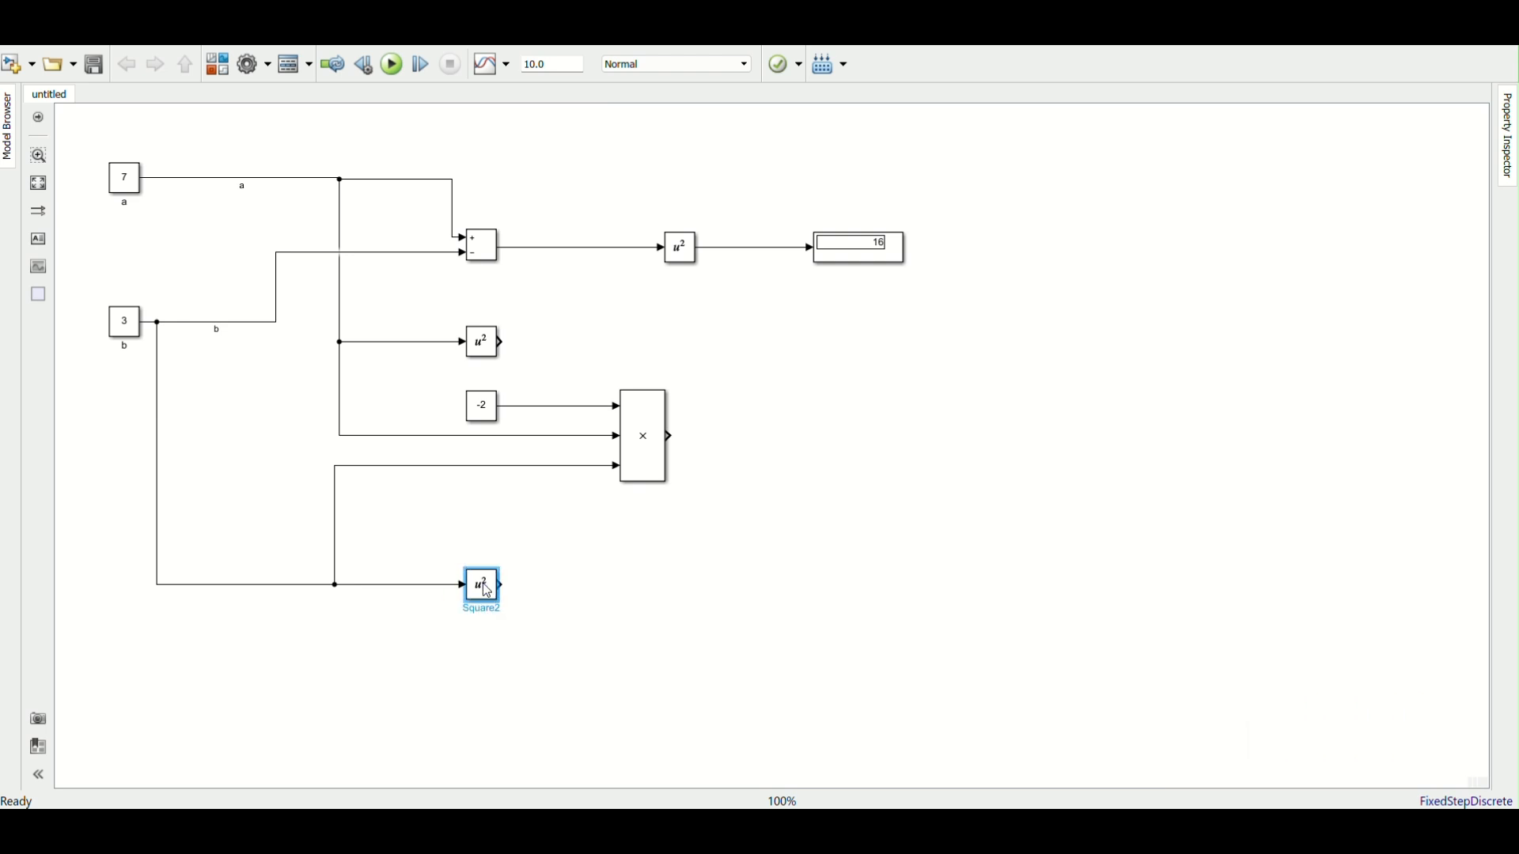
{"action": "left_click", "coordinate": [514, 602]}
Add an Add block beyond the Product block with the list of signs +++
{"action": "double_click", "coordinate": [802, 444]}
{"action": "type", "text": "add"}
{"action": "key", "text": "Return"}
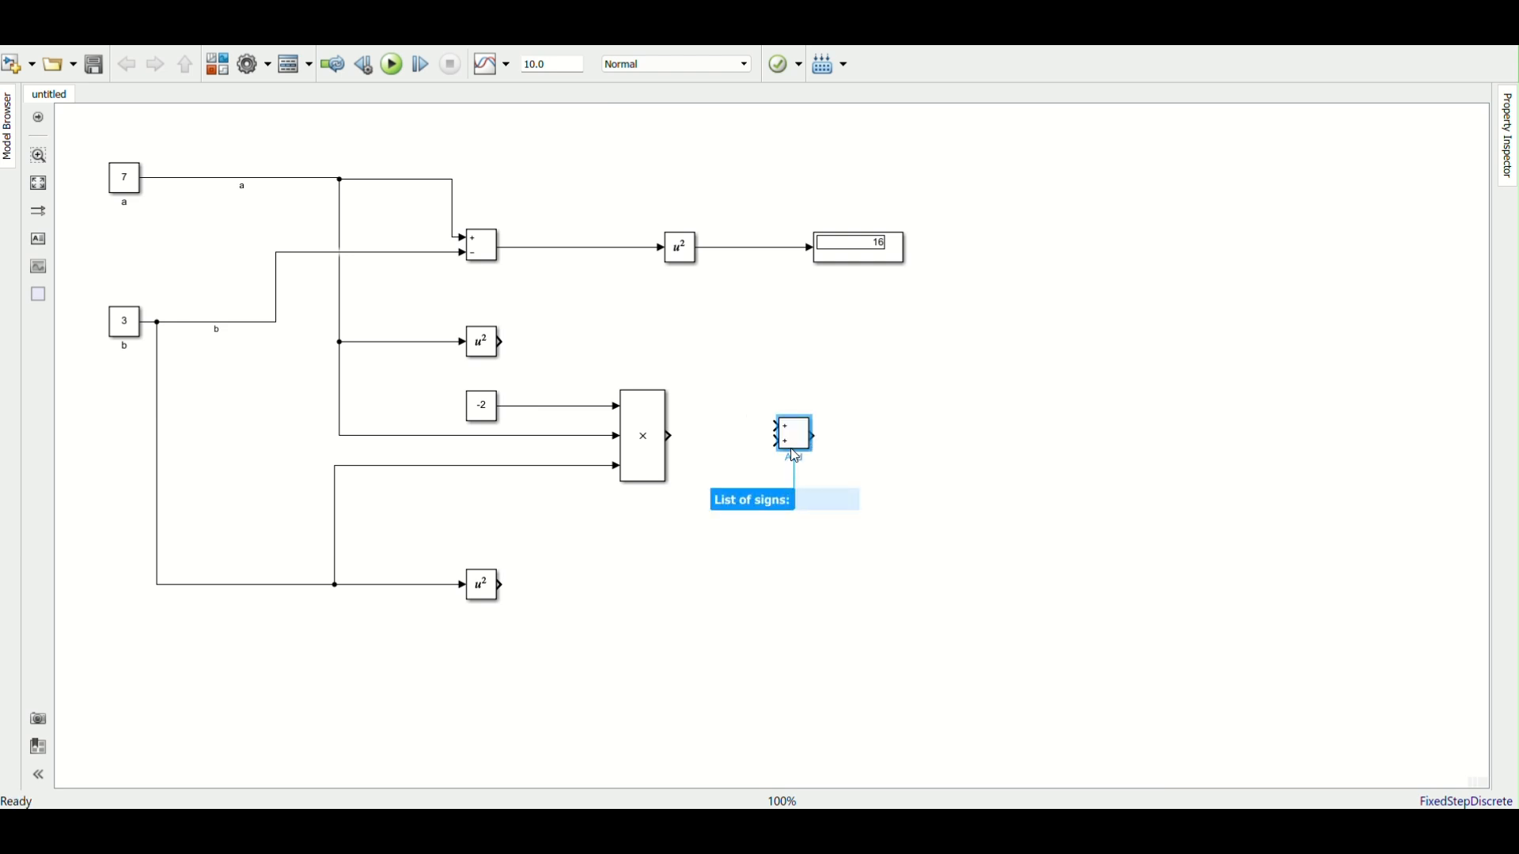
{"action": "type", "text": "+++"}
{"action": "key", "text": "Return"}
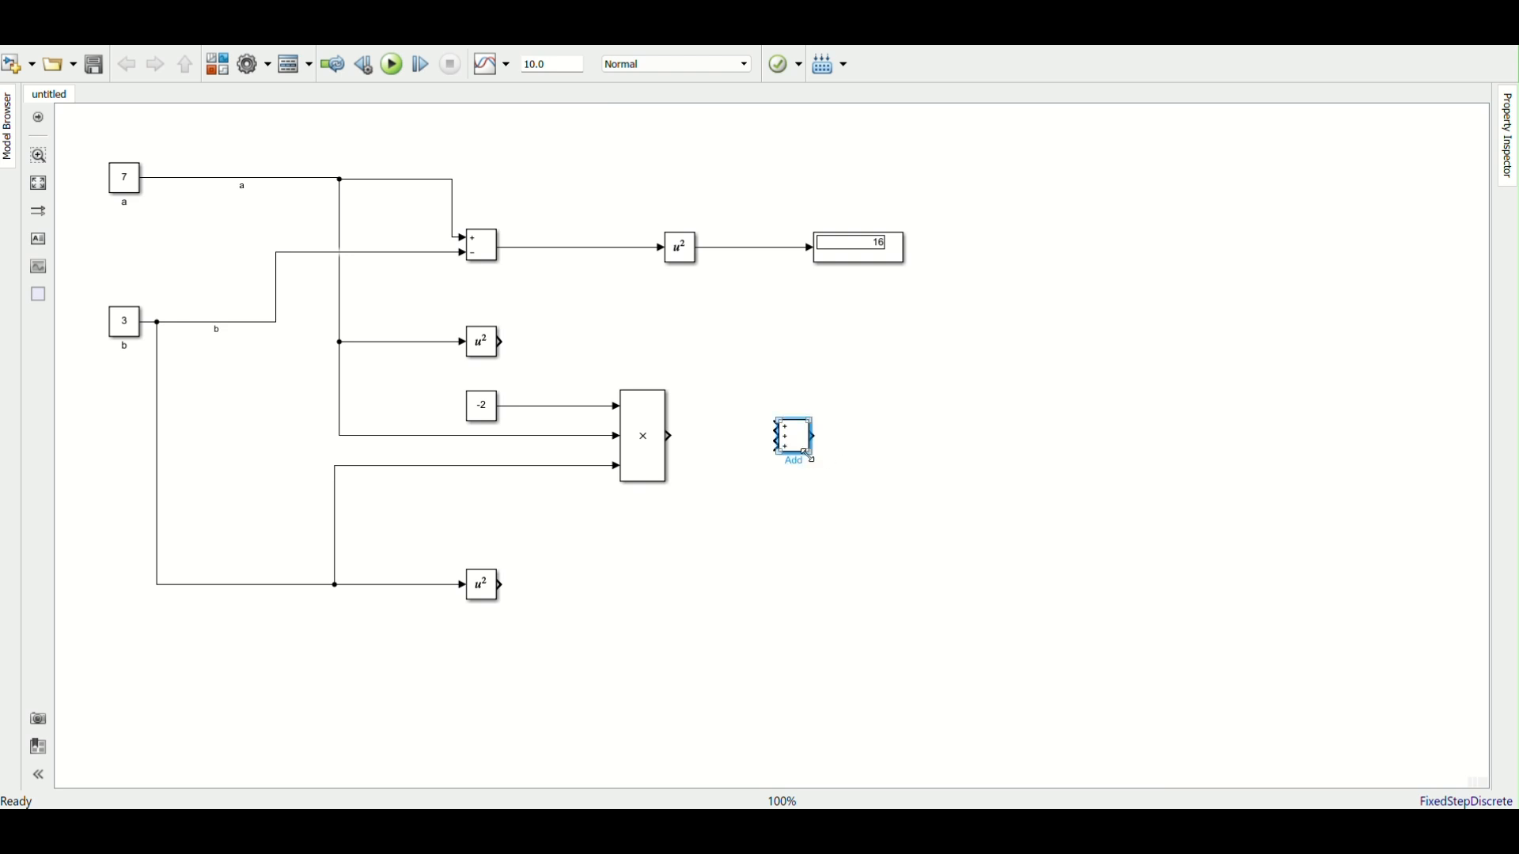
Enlarge the Add block, move it in line with the Product block and connect the Product output to its middle input
{"action": "left_click_drag", "start_coordinate": [807, 453], "coordinate": [850, 560]}
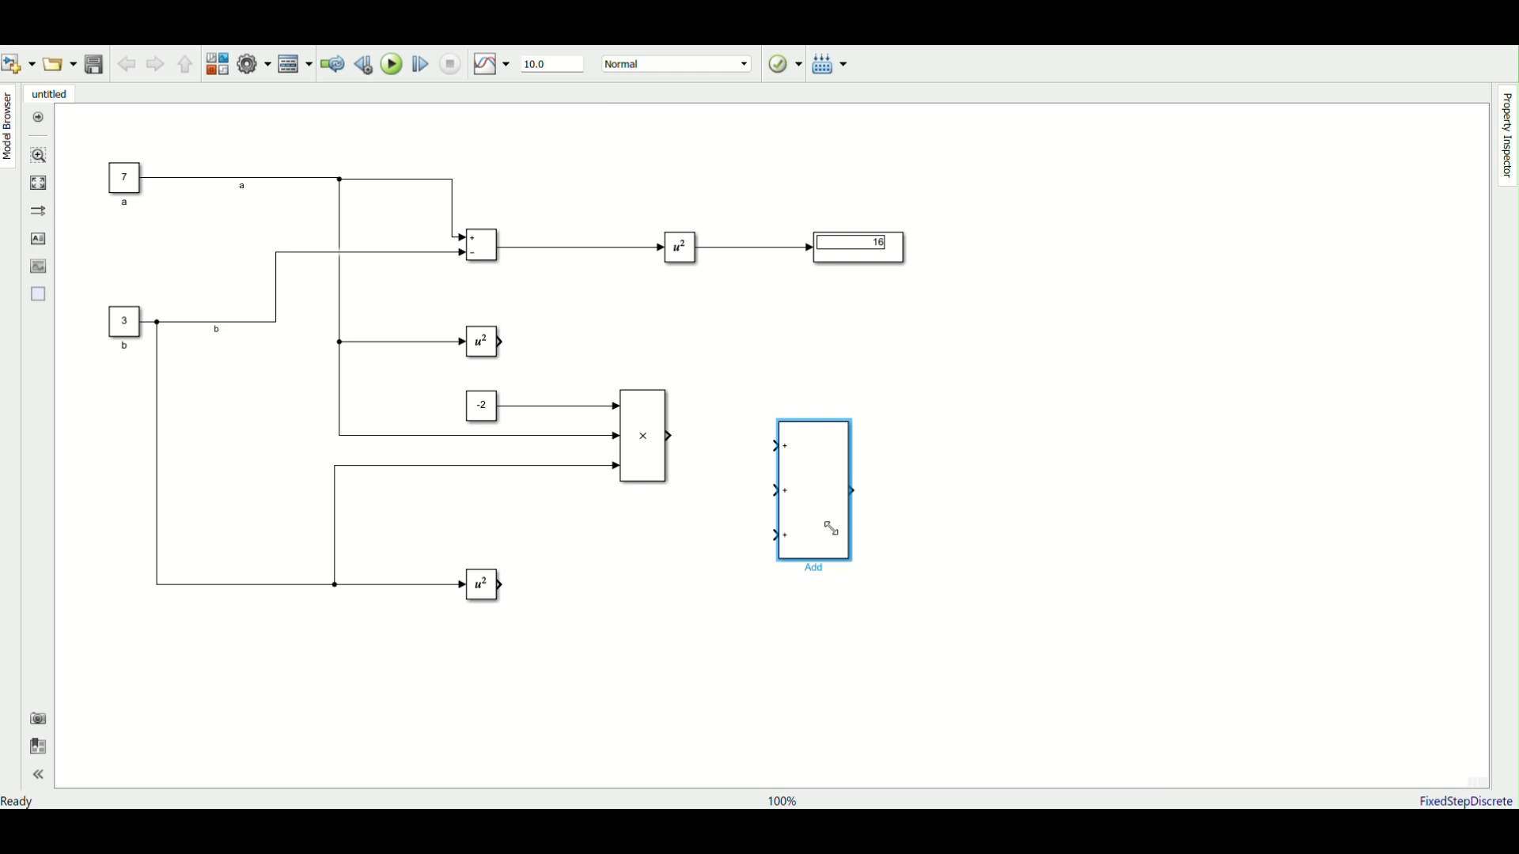
{"action": "left_click_drag", "start_coordinate": [818, 495], "coordinate": [981, 441]}
{"action": "left_click", "coordinate": [930, 448]}
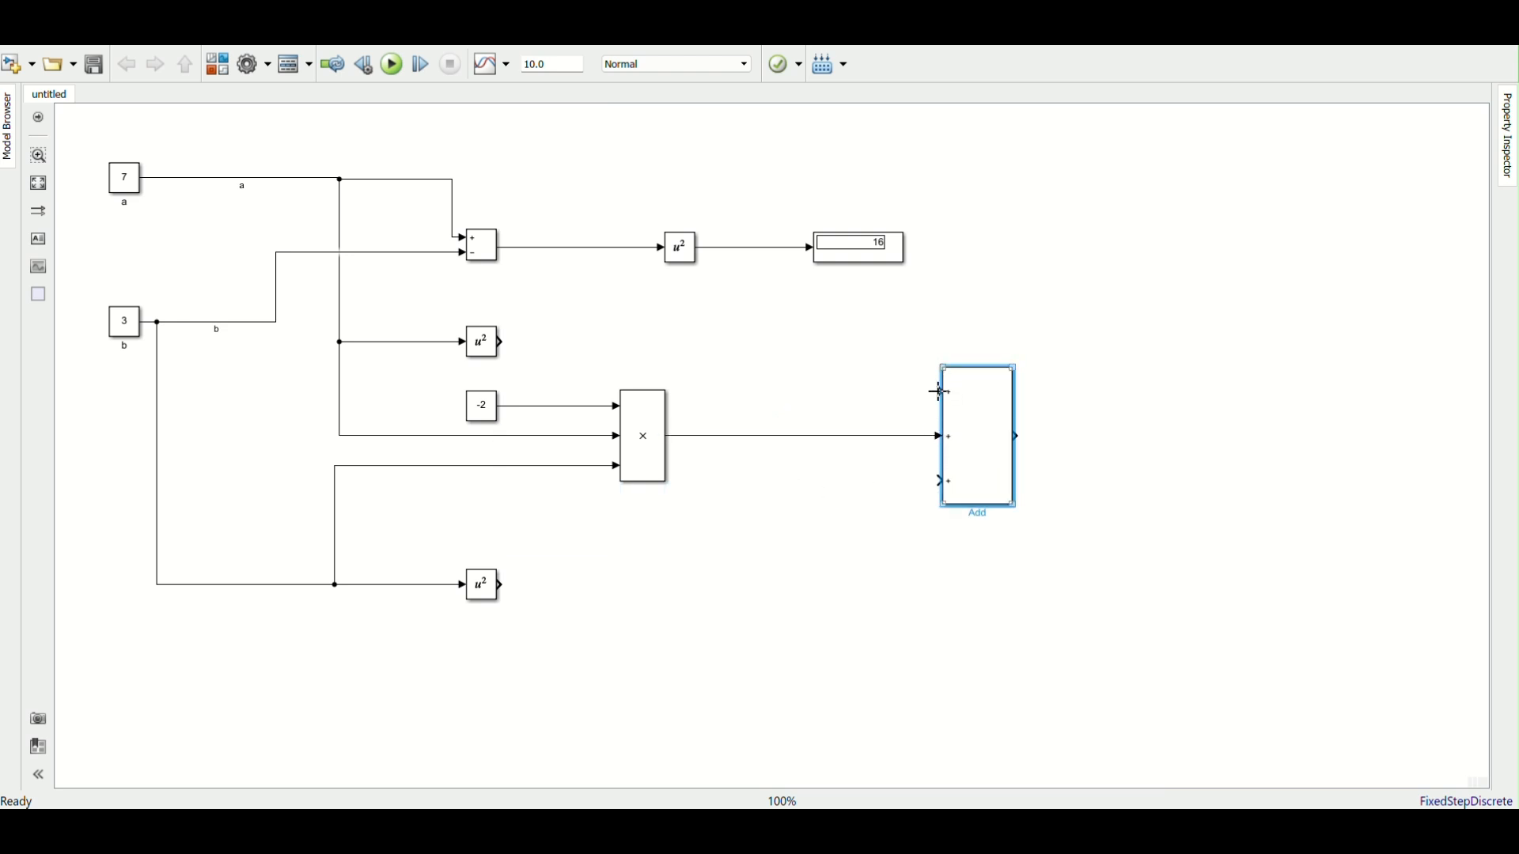
Connect the a² block to the first input of the Add block and the b² block to its third input
{"action": "left_click_drag", "start_coordinate": [936, 391], "coordinate": [591, 365]}
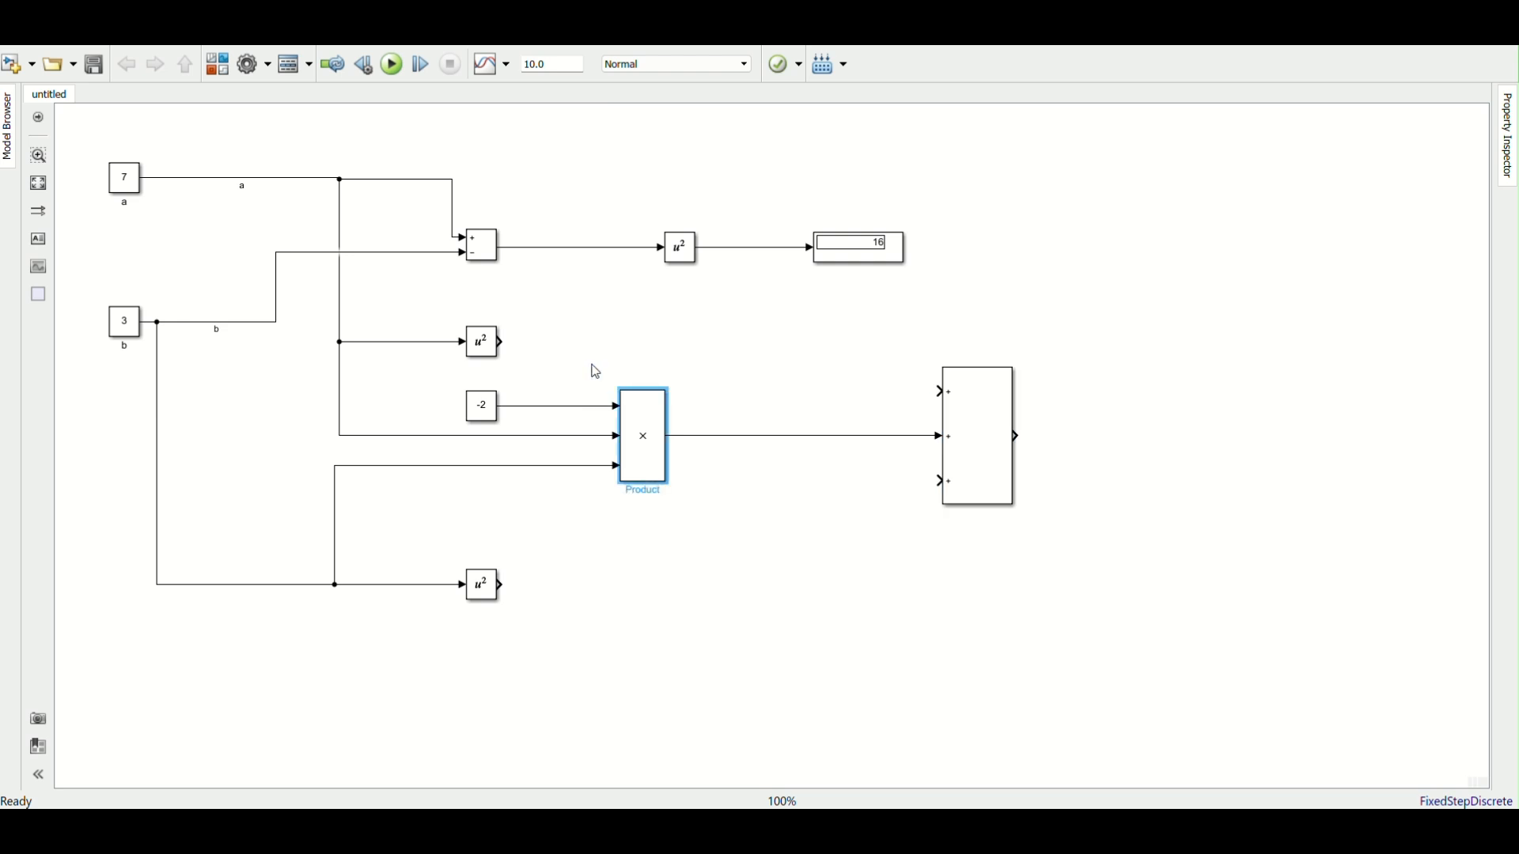
{"action": "left_click", "coordinate": [629, 348]}
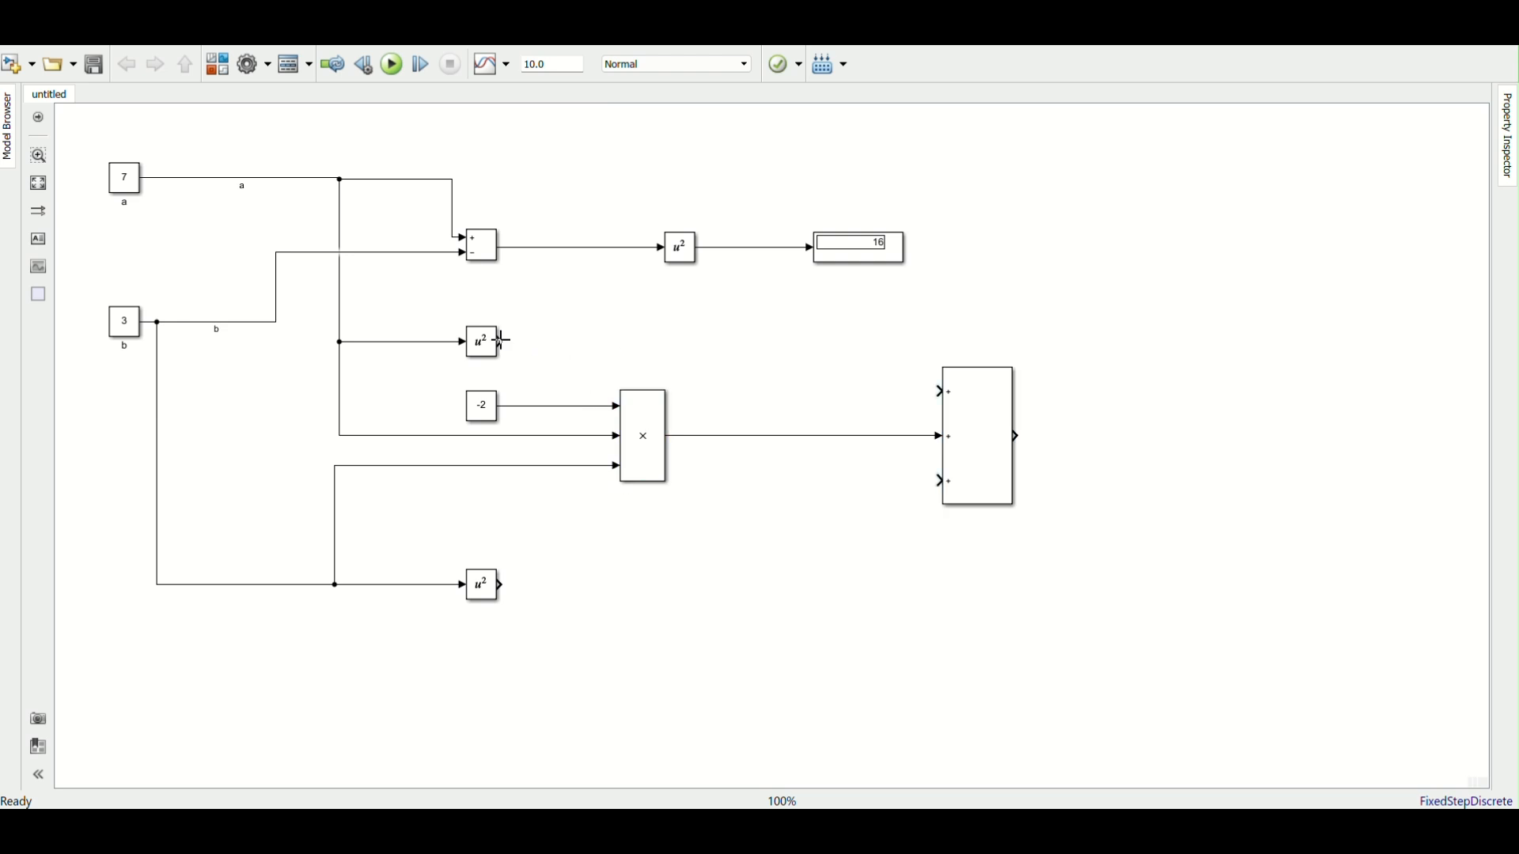
{"action": "left_click_drag", "start_coordinate": [503, 340], "coordinate": [942, 391]}
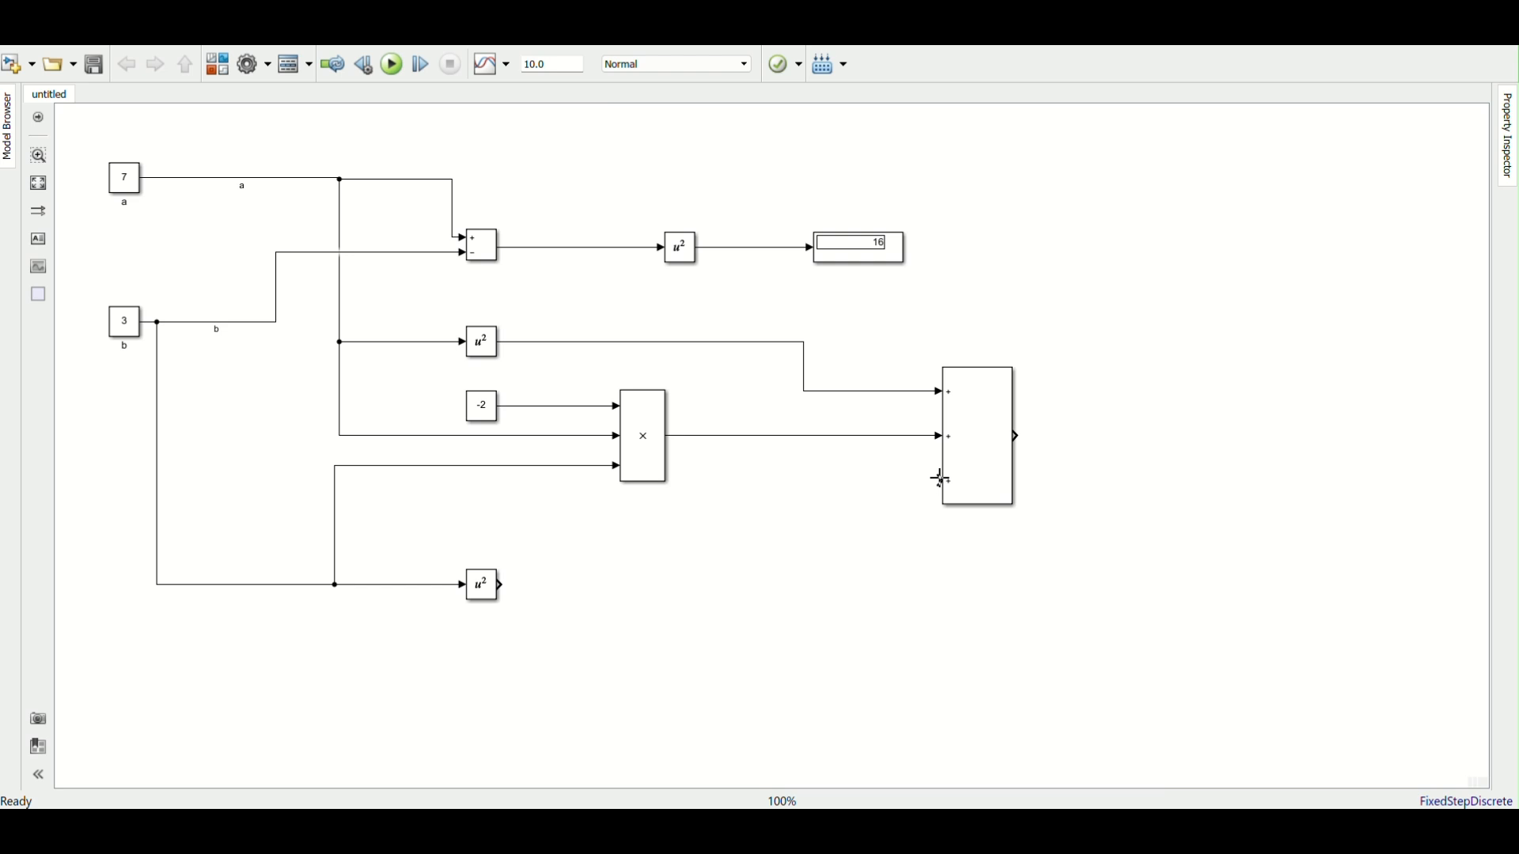
{"action": "mouse_move", "coordinate": [942, 479]}
{"action": "left_mouse_down"}
{"action": "mouse_move", "coordinate": [543, 600]}
{"action": "mouse_move", "coordinate": [484, 585]}
{"action": "left_mouse_up"}
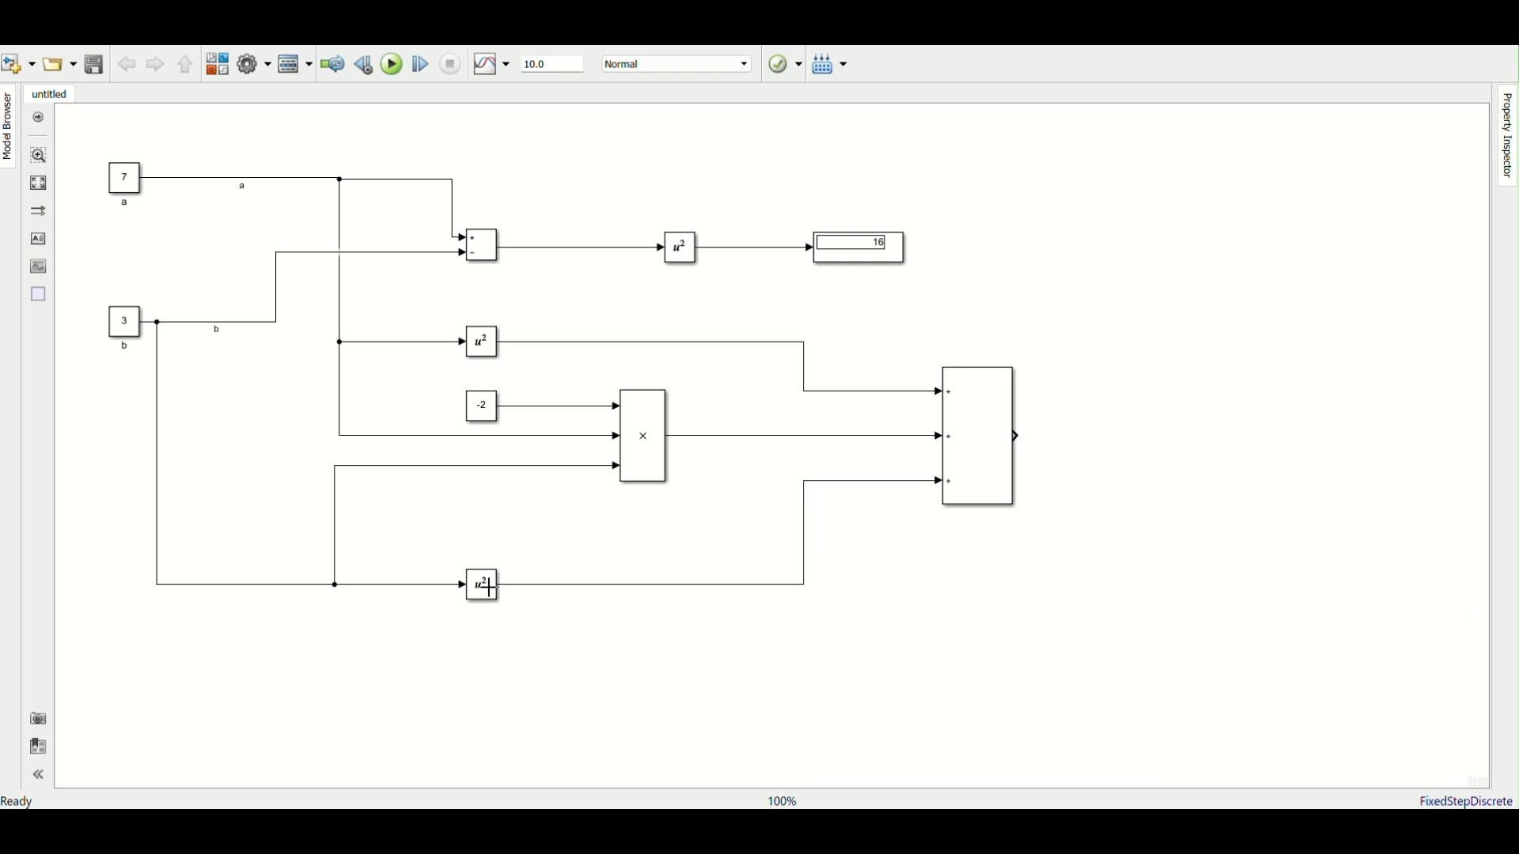
Place a copy of the Display block at the output of the Add block, and shift the Add block closer to it
{"action": "left_click", "coordinate": [854, 247]}
{"action": "left_click", "coordinate": [851, 261]}
{"action": "left_click_drag", "start_coordinate": [852, 260], "coordinate": [1218, 443]}
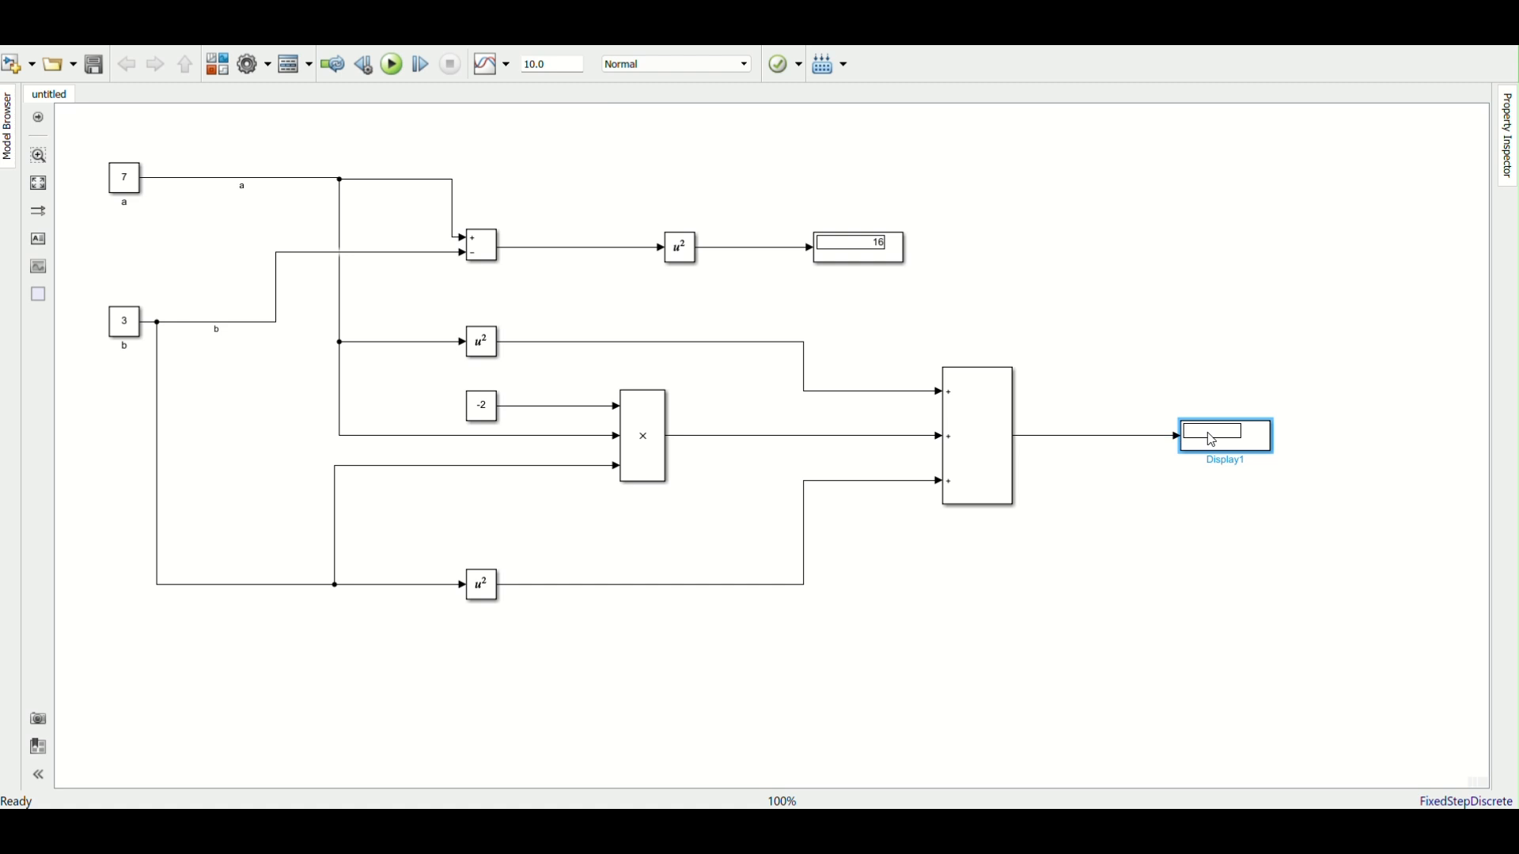
{"action": "left_click", "coordinate": [1054, 653]}
{"action": "left_click_drag", "start_coordinate": [981, 431], "coordinate": [1034, 430]}
{"action": "left_click", "coordinate": [953, 614]}
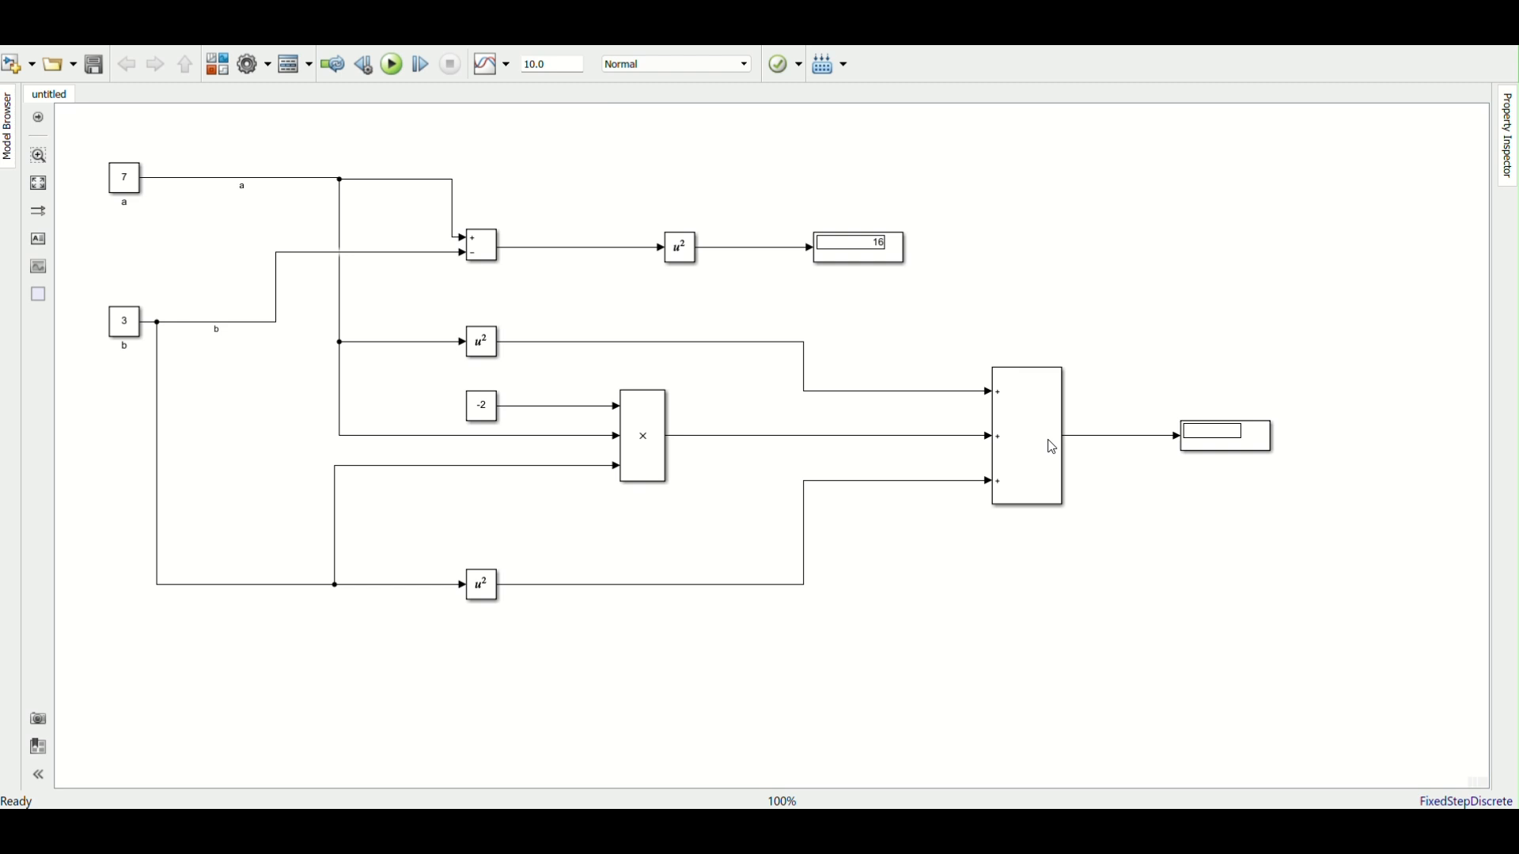
Run the simulation and move the (a-b)² Display block directly above the copied Display block
{"action": "left_click", "coordinate": [880, 258]}
{"action": "left_click", "coordinate": [394, 68]}
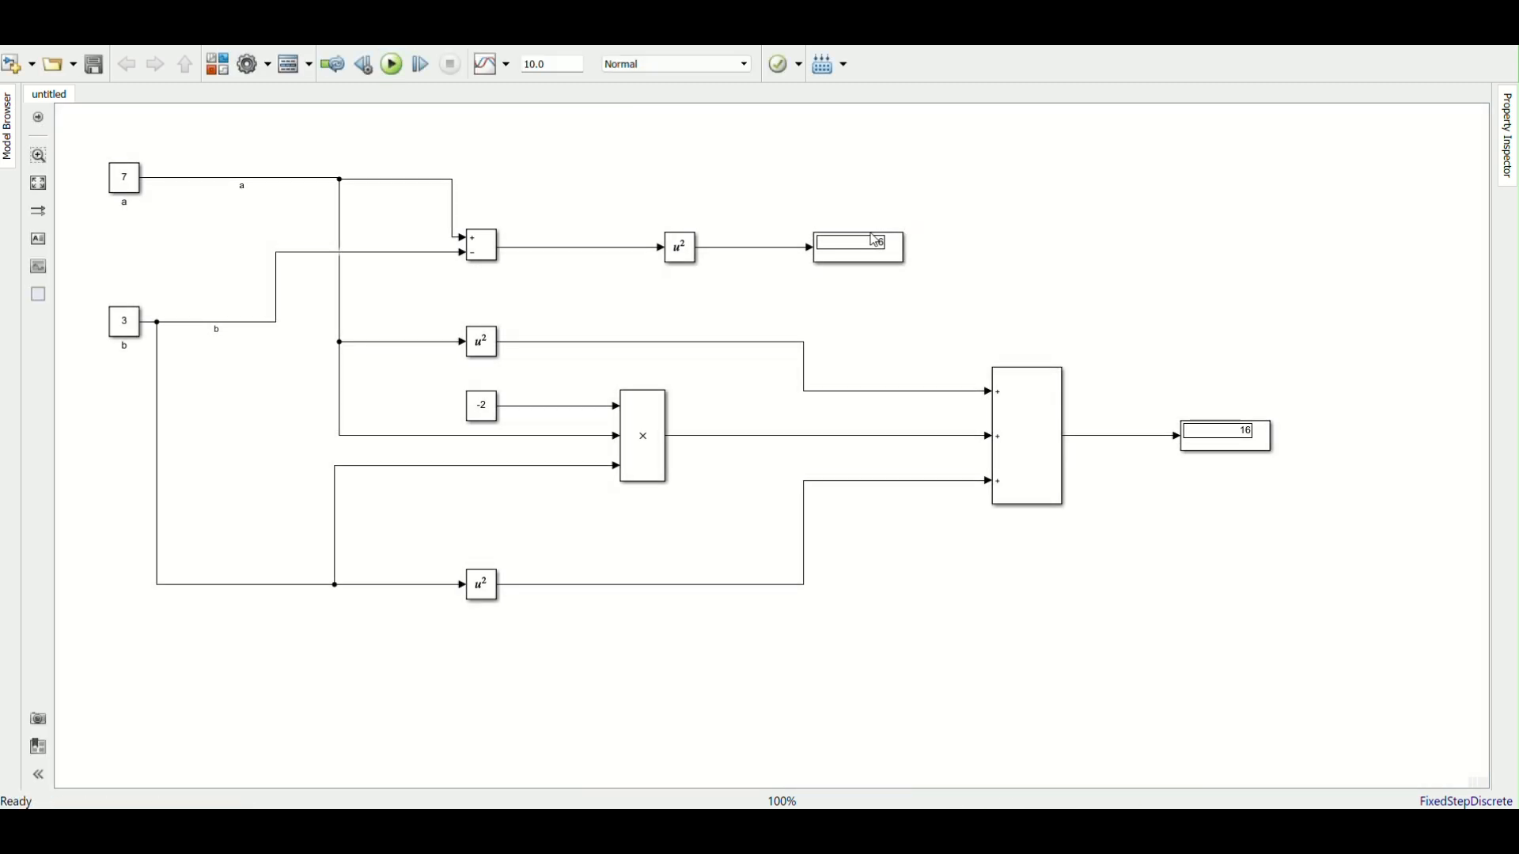
{"action": "left_click", "coordinate": [862, 246]}
{"action": "left_click_drag", "start_coordinate": [862, 247], "coordinate": [1227, 272]}
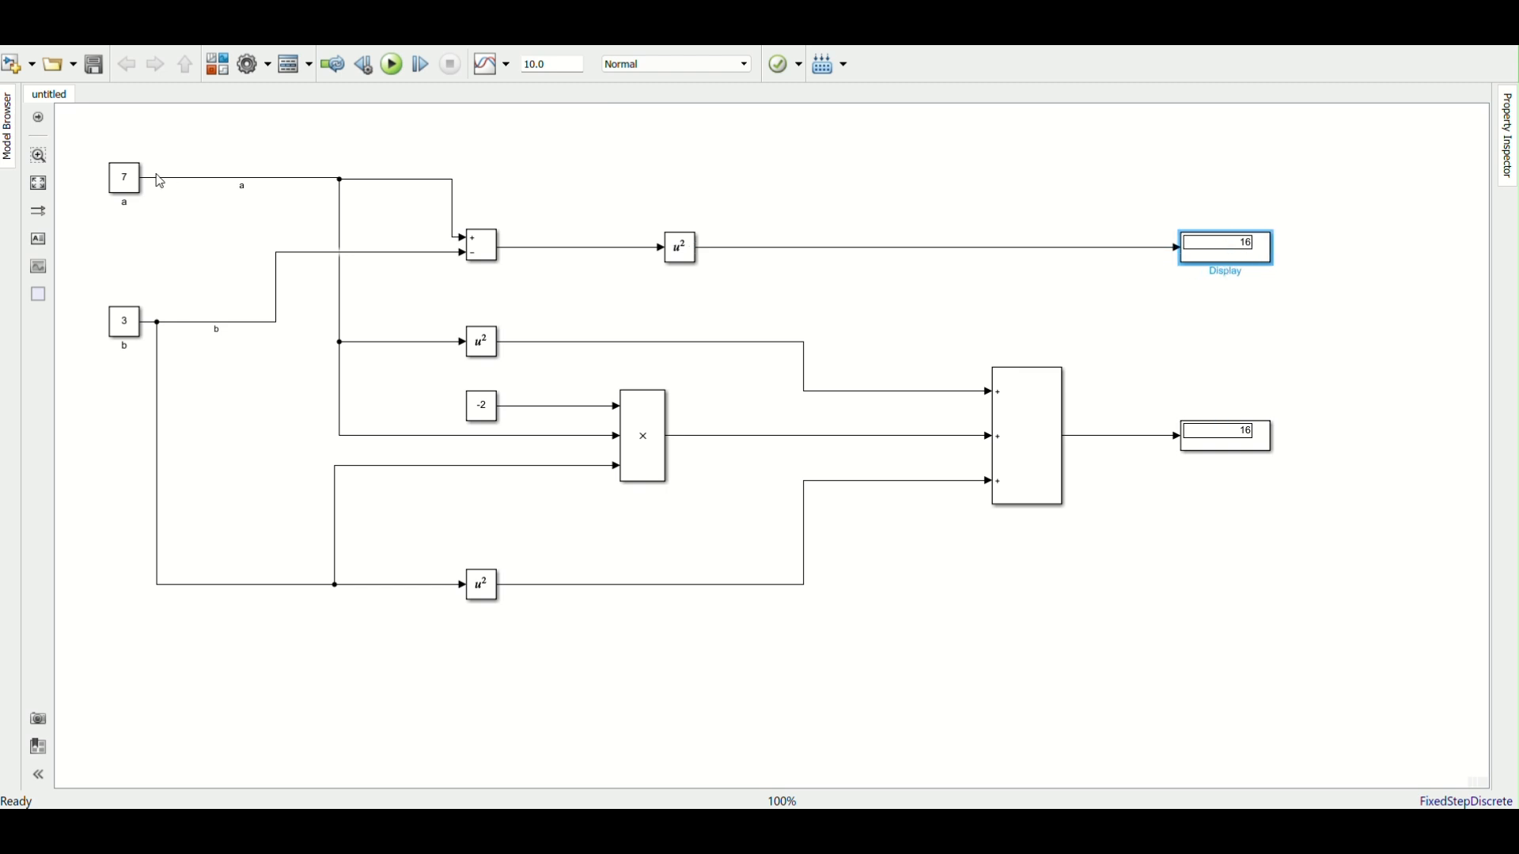
Set constant a to 8 and constant b to 2, and rerun the simulation
{"action": "left_click", "coordinate": [121, 183]}
{"action": "double_click", "coordinate": [121, 183]}
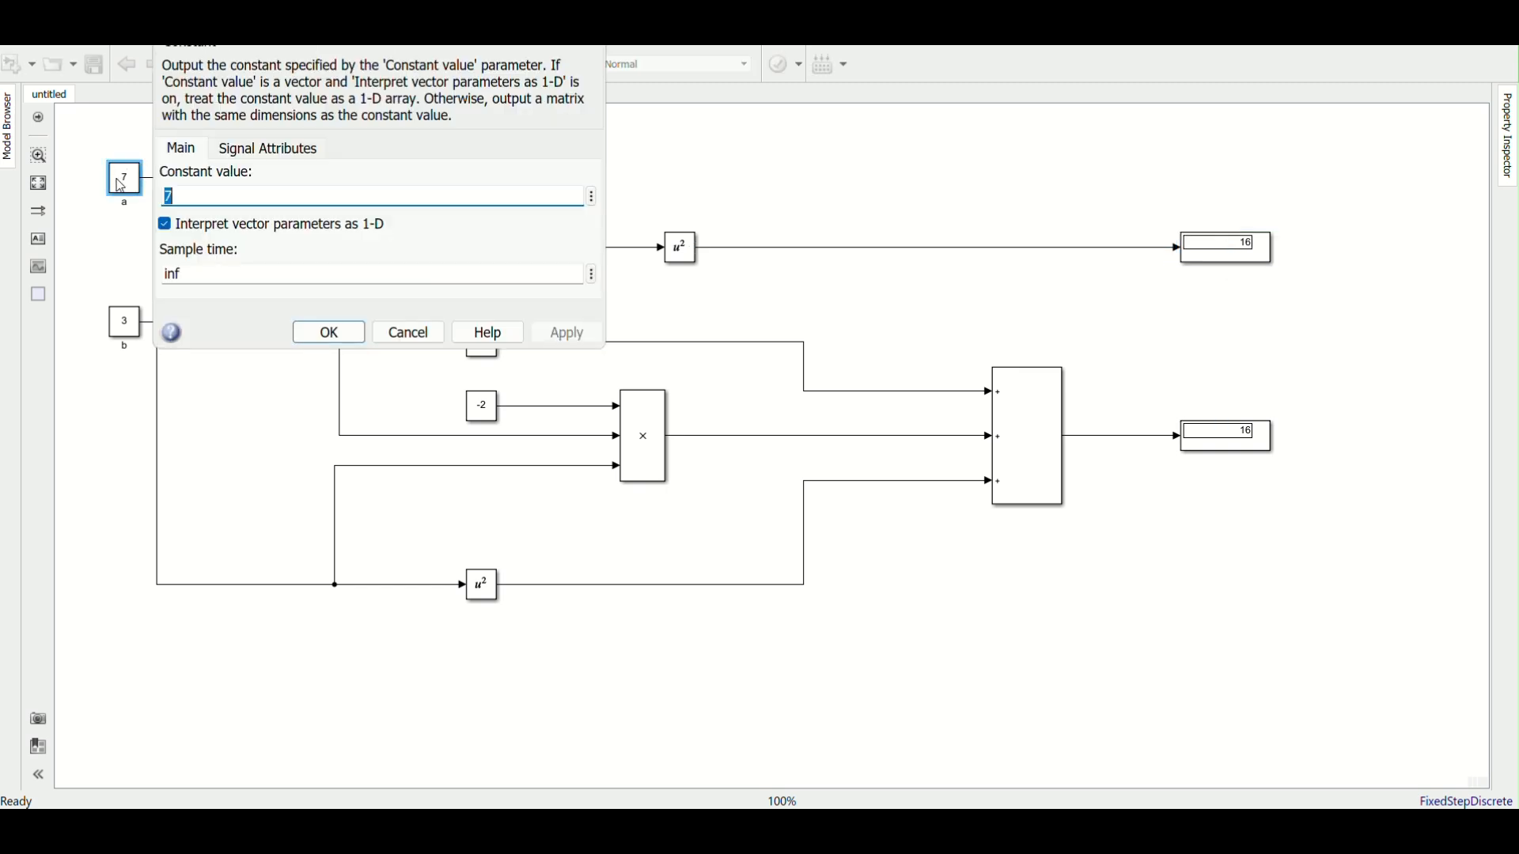
{"action": "type", "text": "8"}
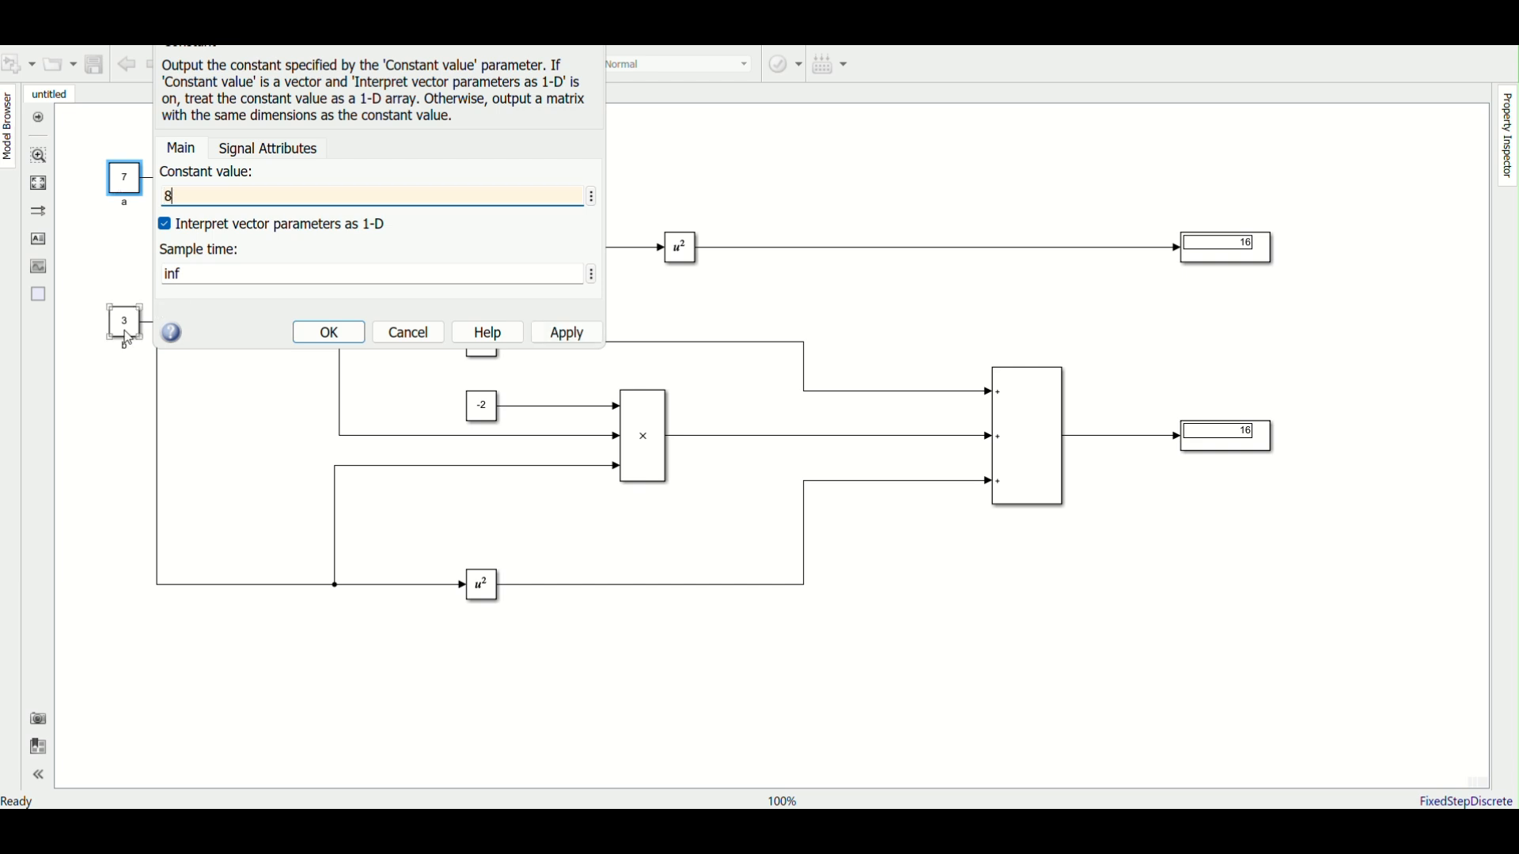
{"action": "left_click", "coordinate": [317, 338]}
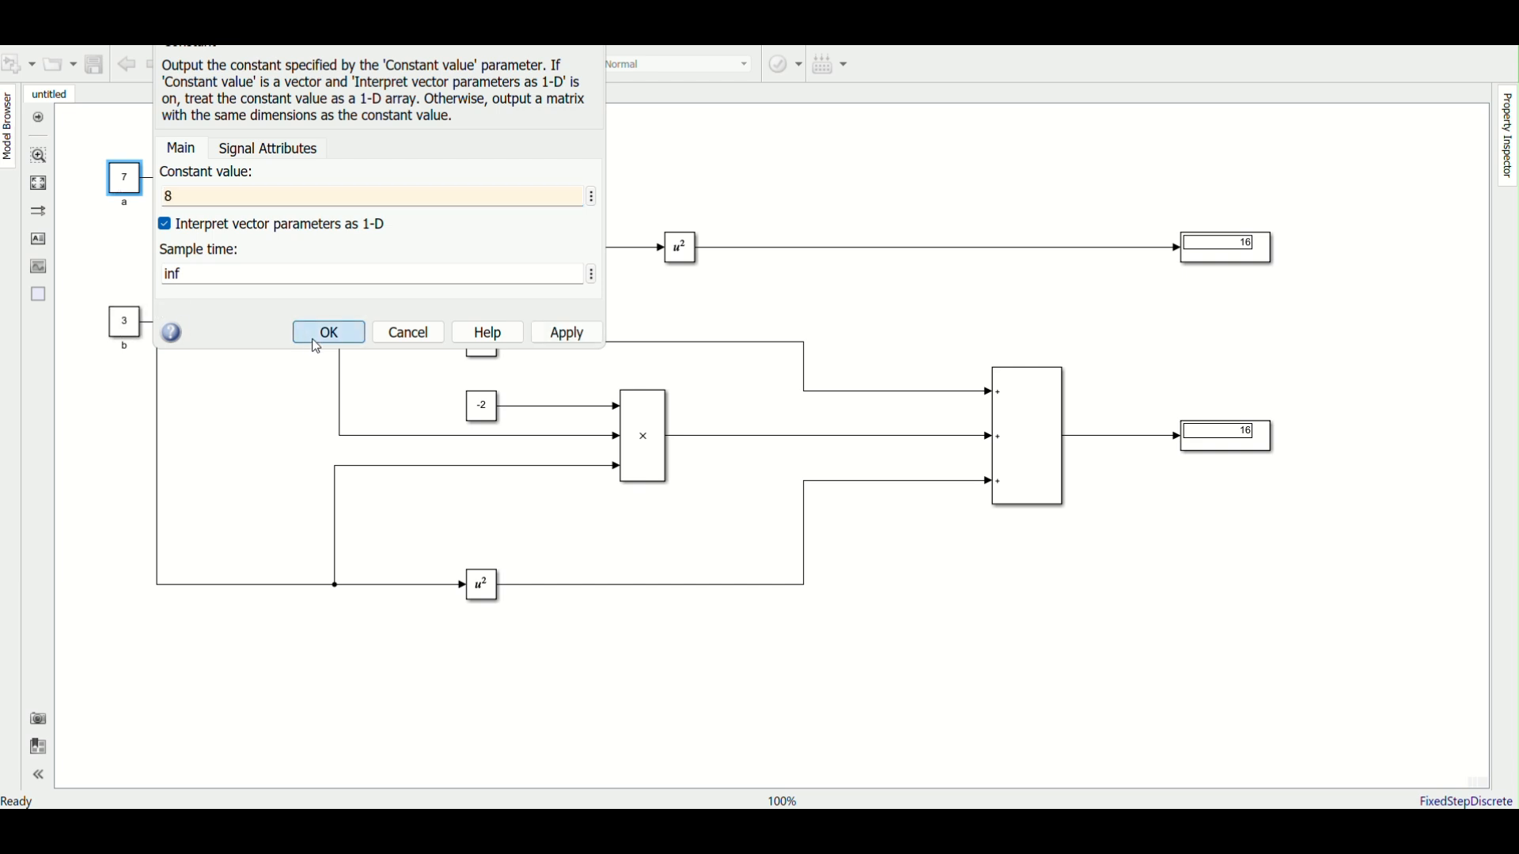
{"action": "double_click", "coordinate": [124, 322]}
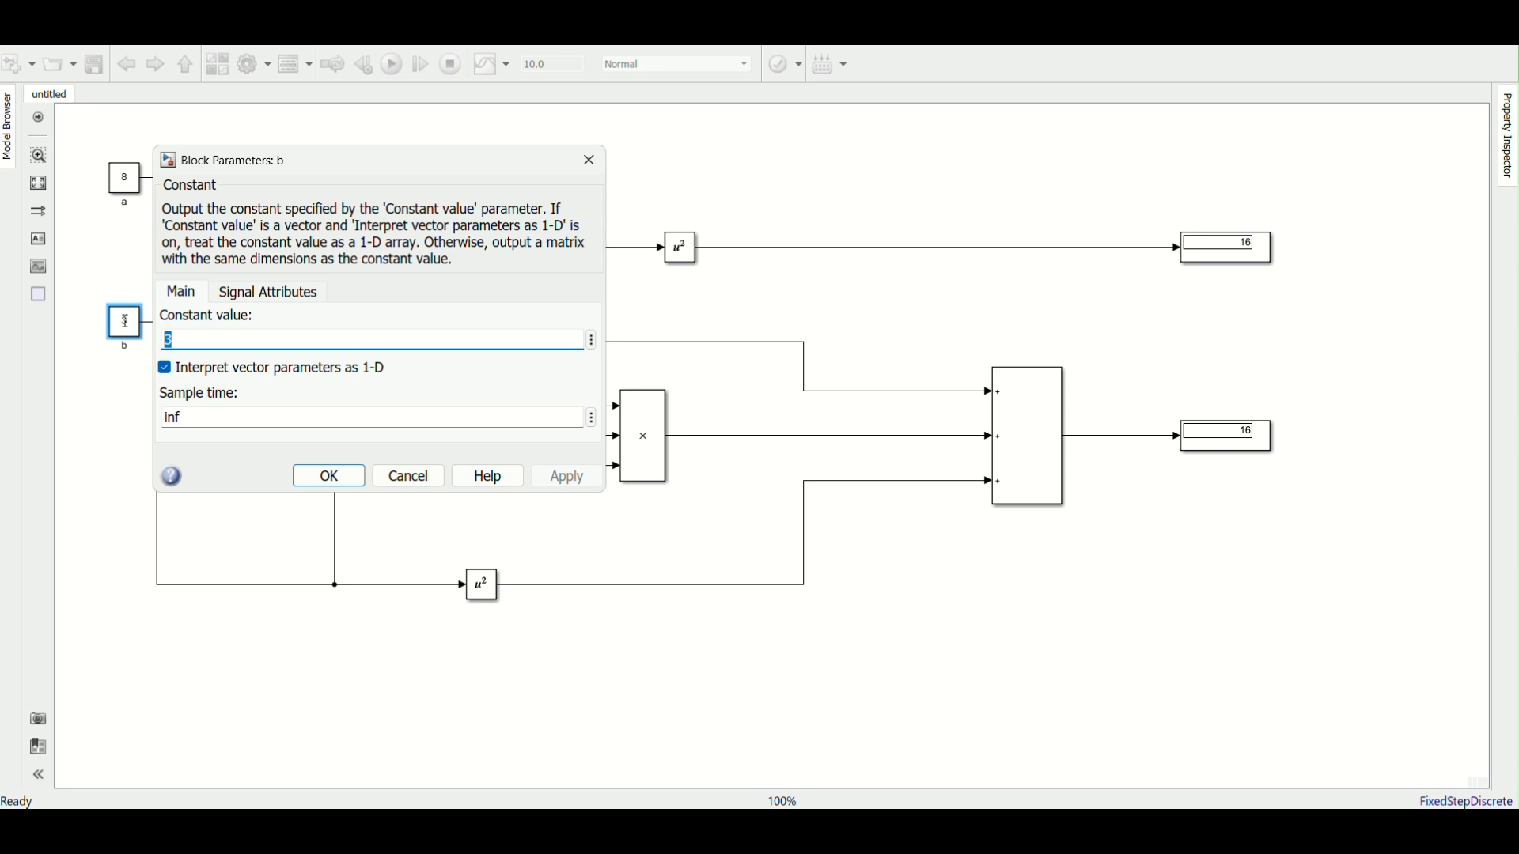
{"action": "type", "text": "2"}
{"action": "left_click", "coordinate": [329, 475]}
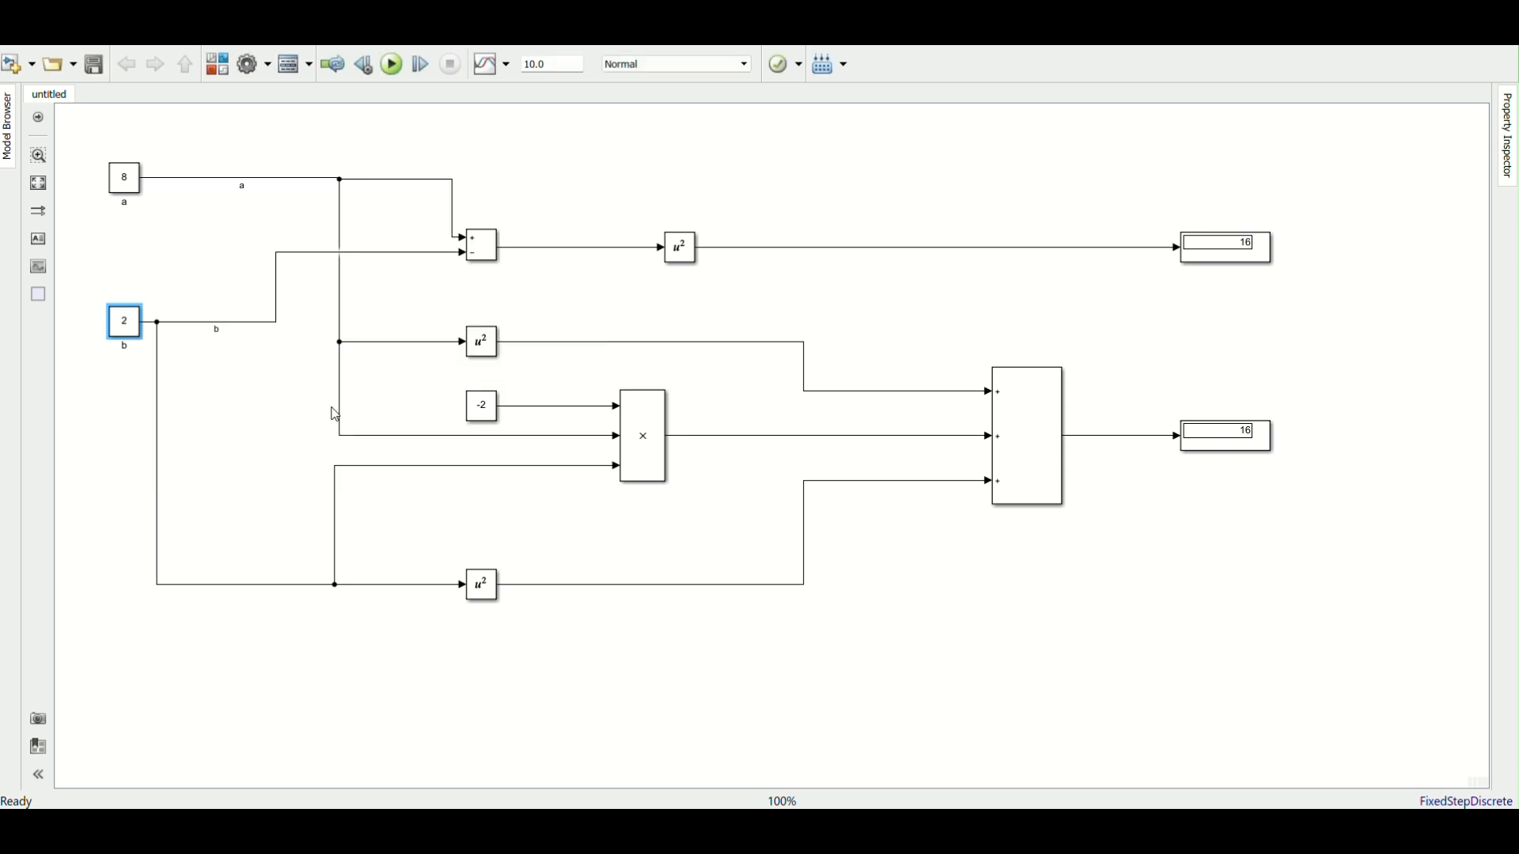
{"action": "left_click", "coordinate": [393, 67]}
{"action": "left_click", "coordinate": [1120, 291]}
{"action": "double_click", "coordinate": [1130, 301]}
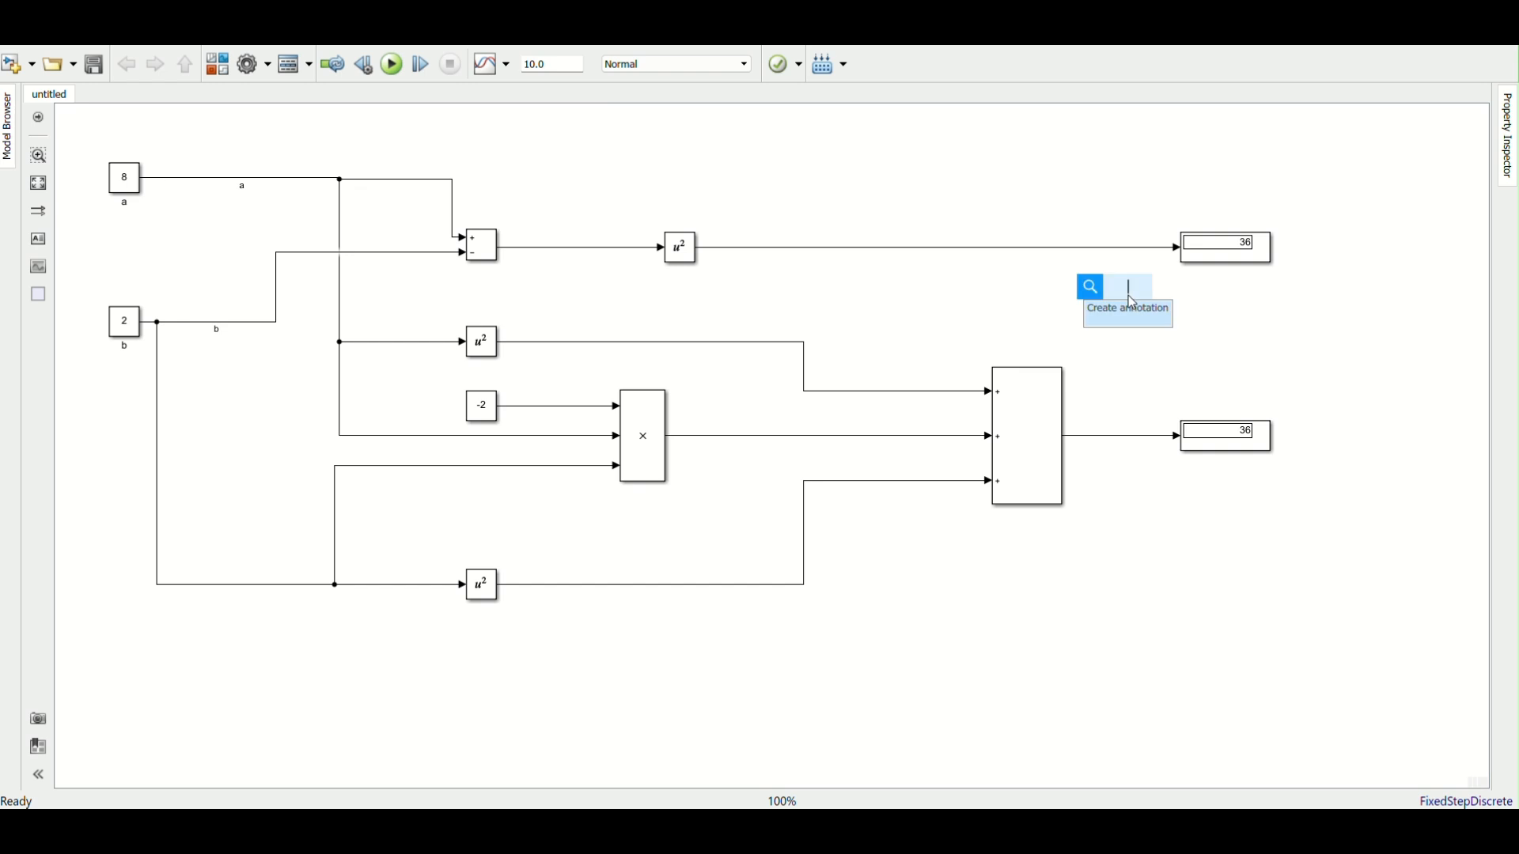
{"action": "key", "text": "Escape"}
{"action": "double_click", "coordinate": [1133, 303]}
{"action": "type", "text": "a"}
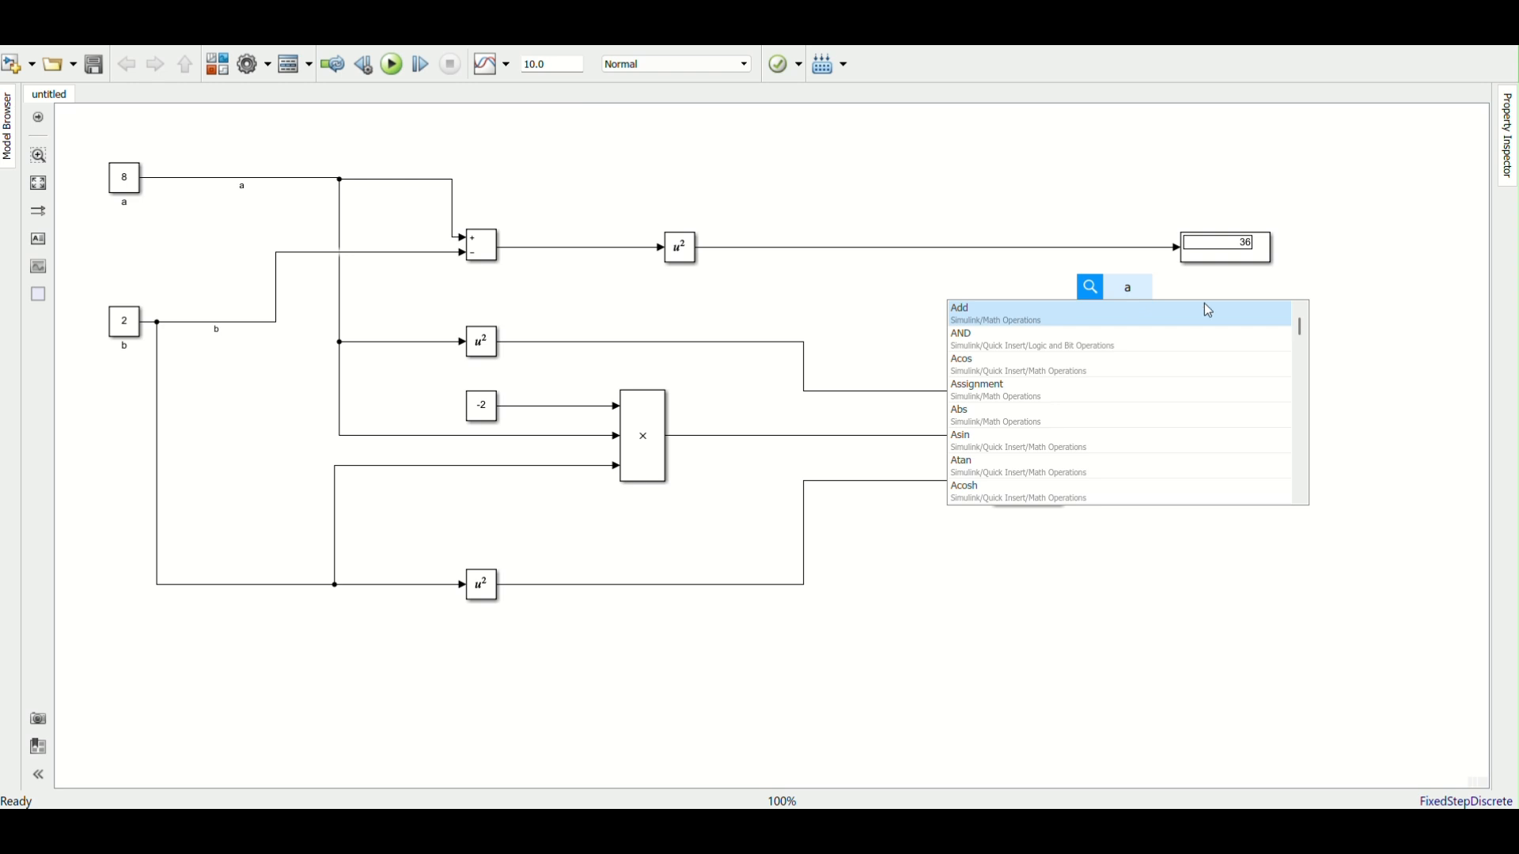
{"action": "key", "text": "Return"}
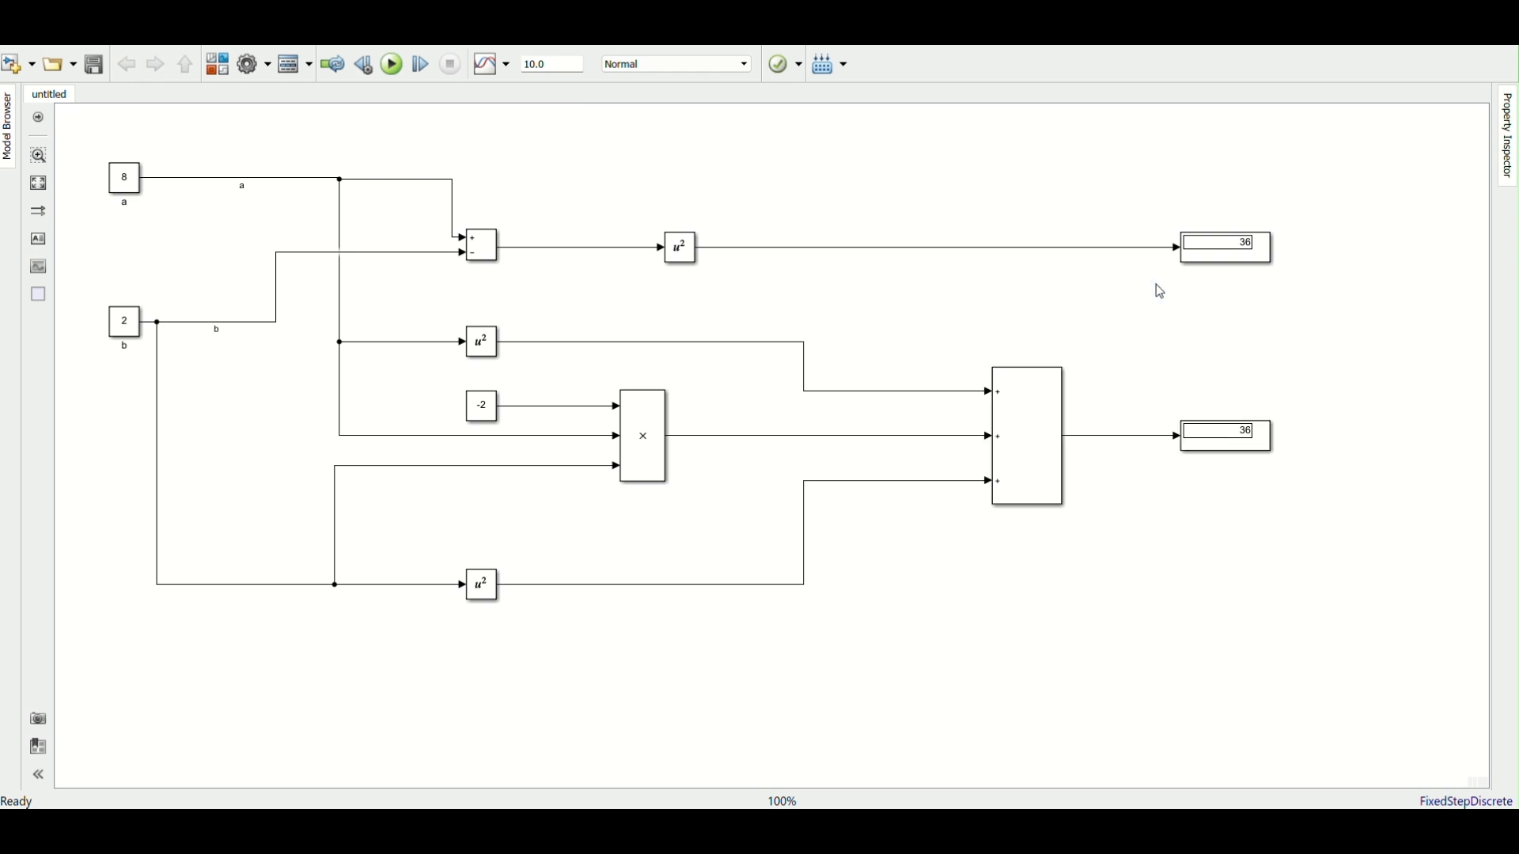
Shift both Display blocks slightly farther from the Add block, keeping them vertically aligned
{"action": "left_click", "coordinate": [1236, 442]}
{"action": "left_click_drag", "start_coordinate": [1235, 442], "coordinate": [1245, 442]}
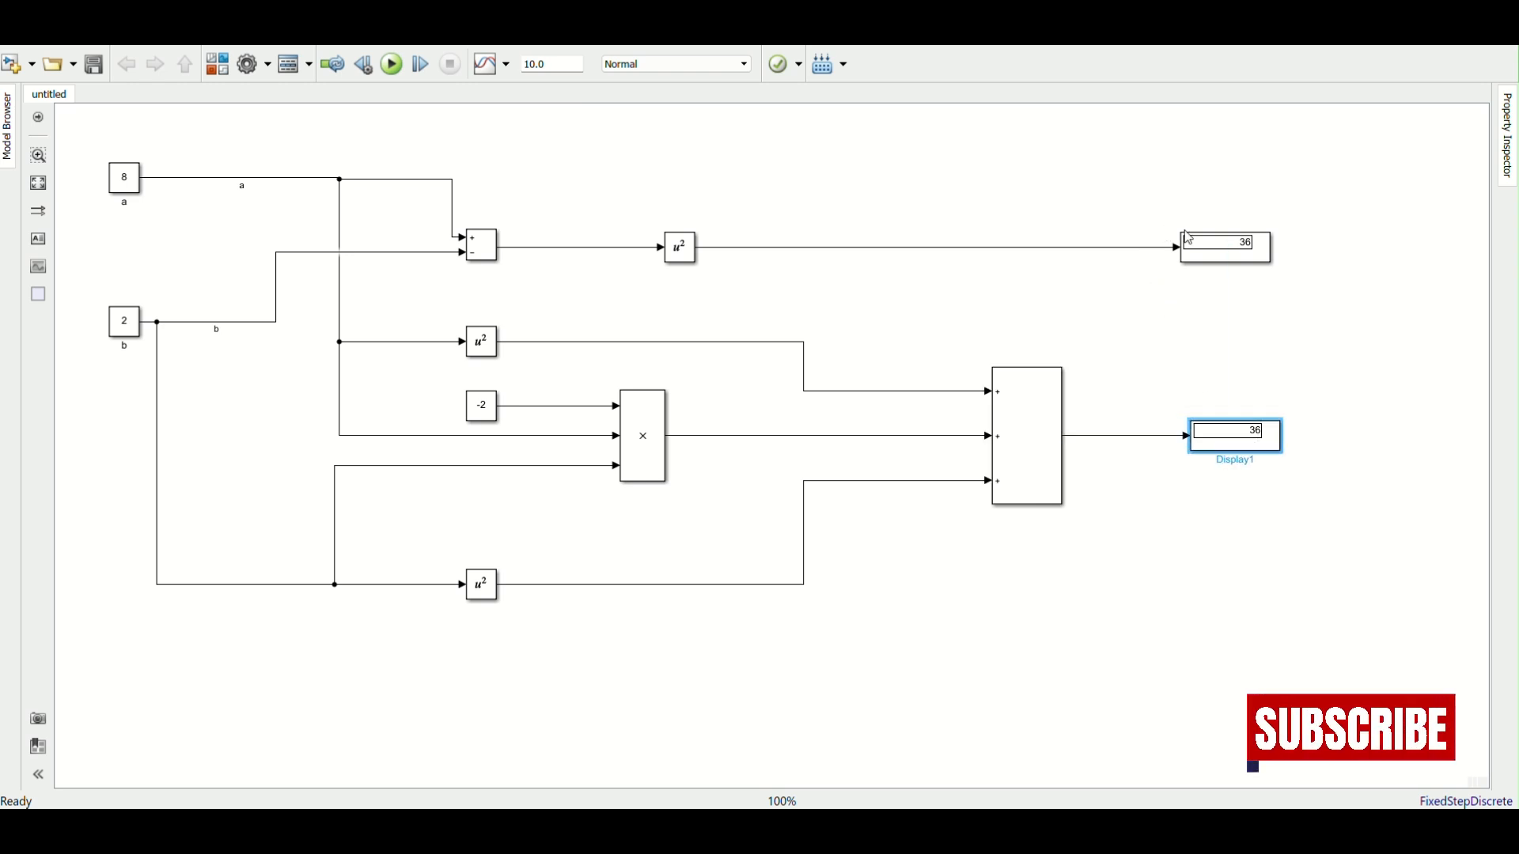
{"action": "left_click", "coordinate": [1223, 253]}
{"action": "left_click_drag", "start_coordinate": [1222, 253], "coordinate": [1233, 252]}
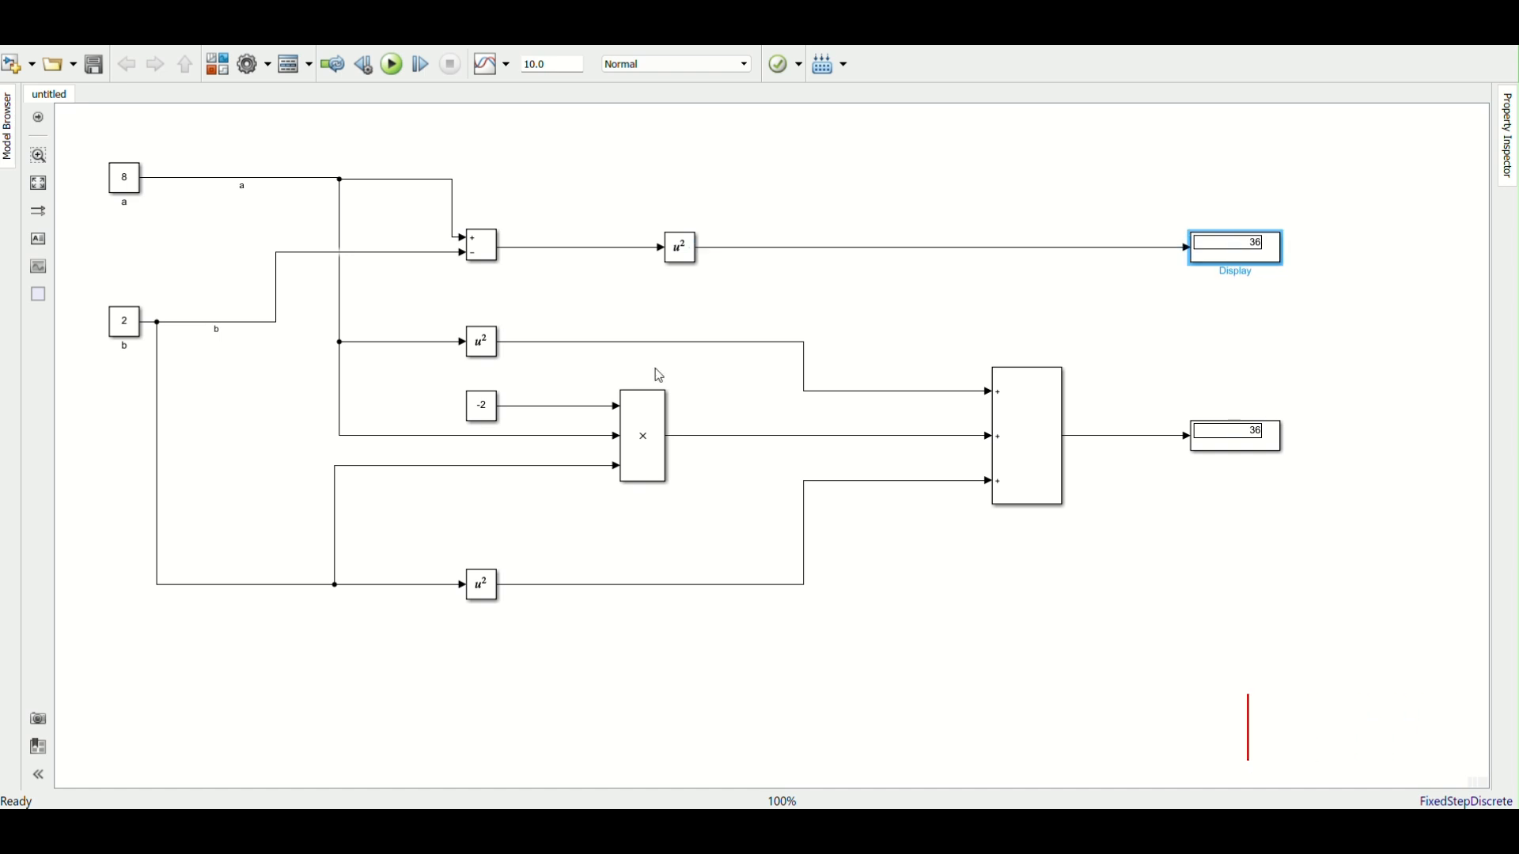